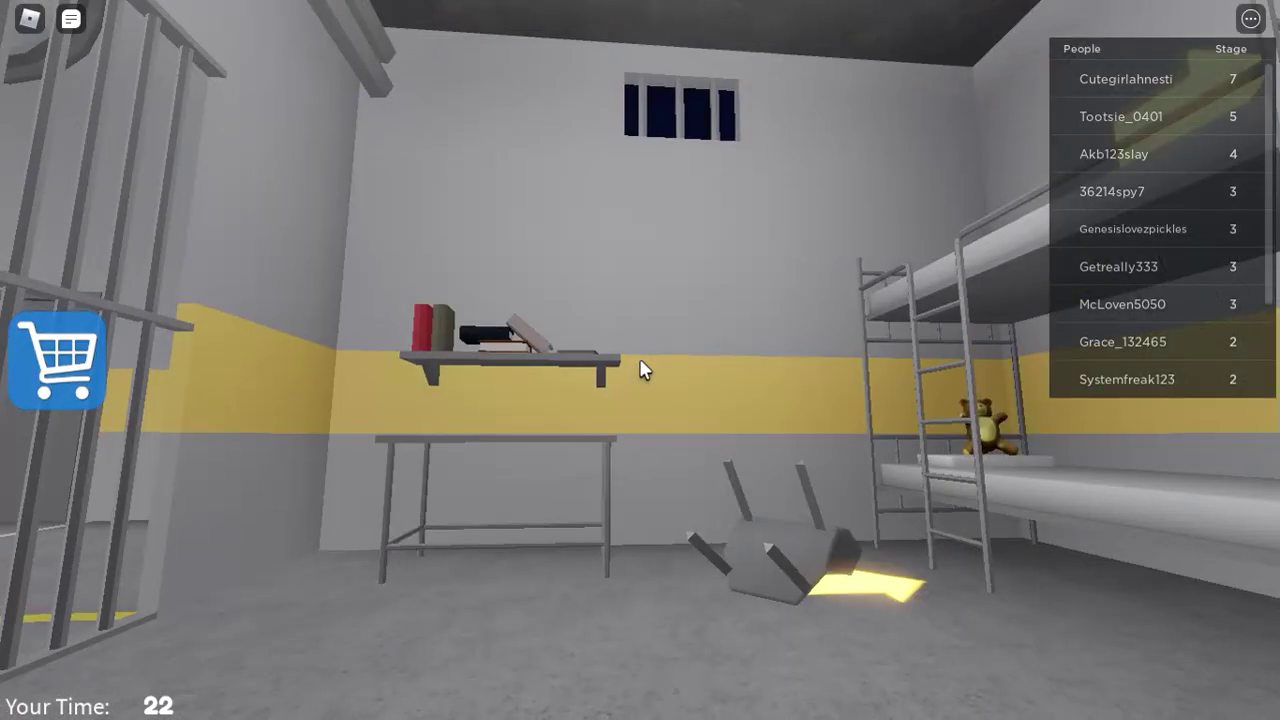
# Step: Look around the cell and climb the bunk bed toward the glowing arrow
pyautogui.press('w')
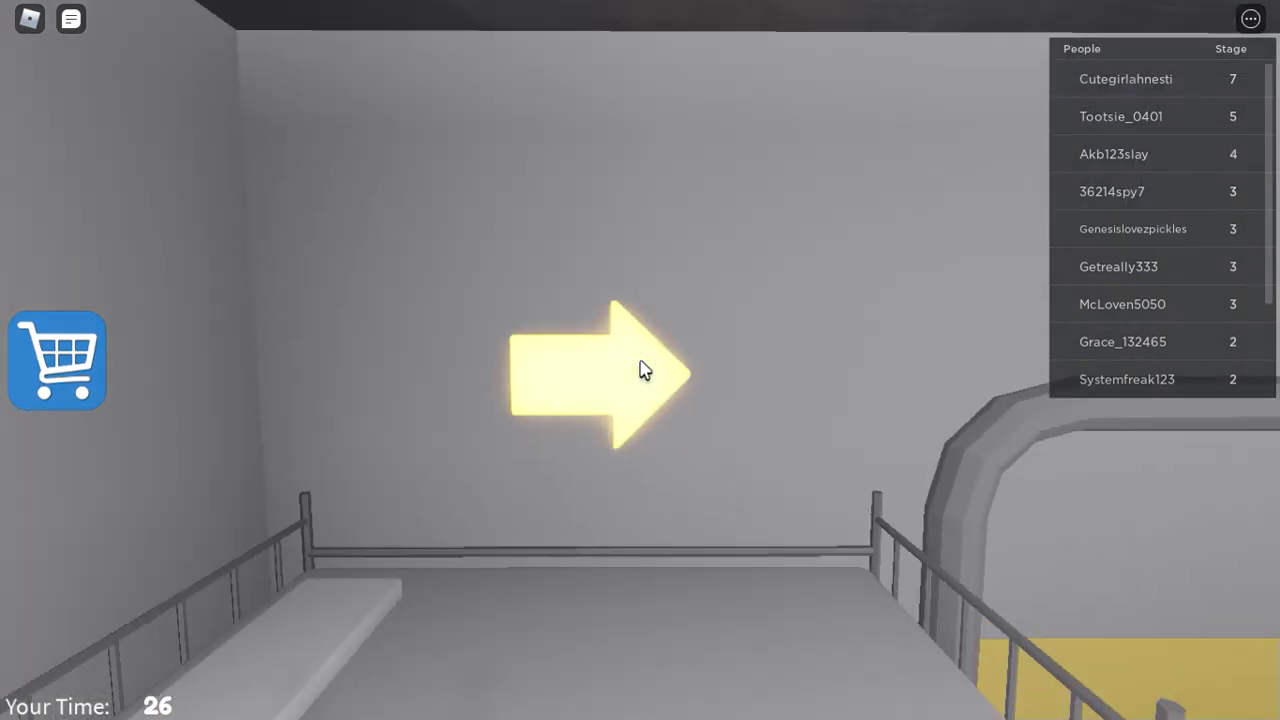
pyautogui.moveTo(640, 369); pyautogui.dragTo(640, 369)
pyautogui.press('w')
pyautogui.press('w')
pyautogui.press('w')
pyautogui.press('w')
pyautogui.press('w')
# Step: Pass the time leaderboard, squeeze through the cage bars, and run toward the punching message
pyautogui.press('w')
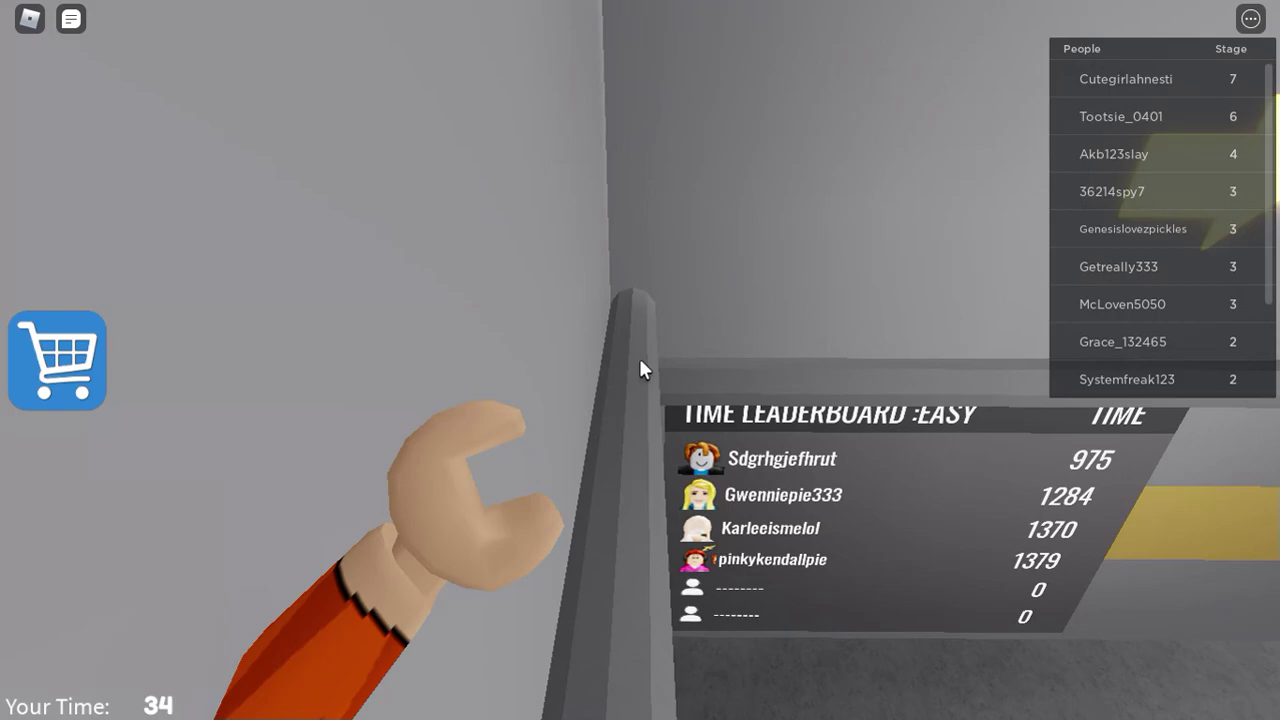
pyautogui.press('w')
pyautogui.moveTo(640, 369); pyautogui.dragTo(640, 369)
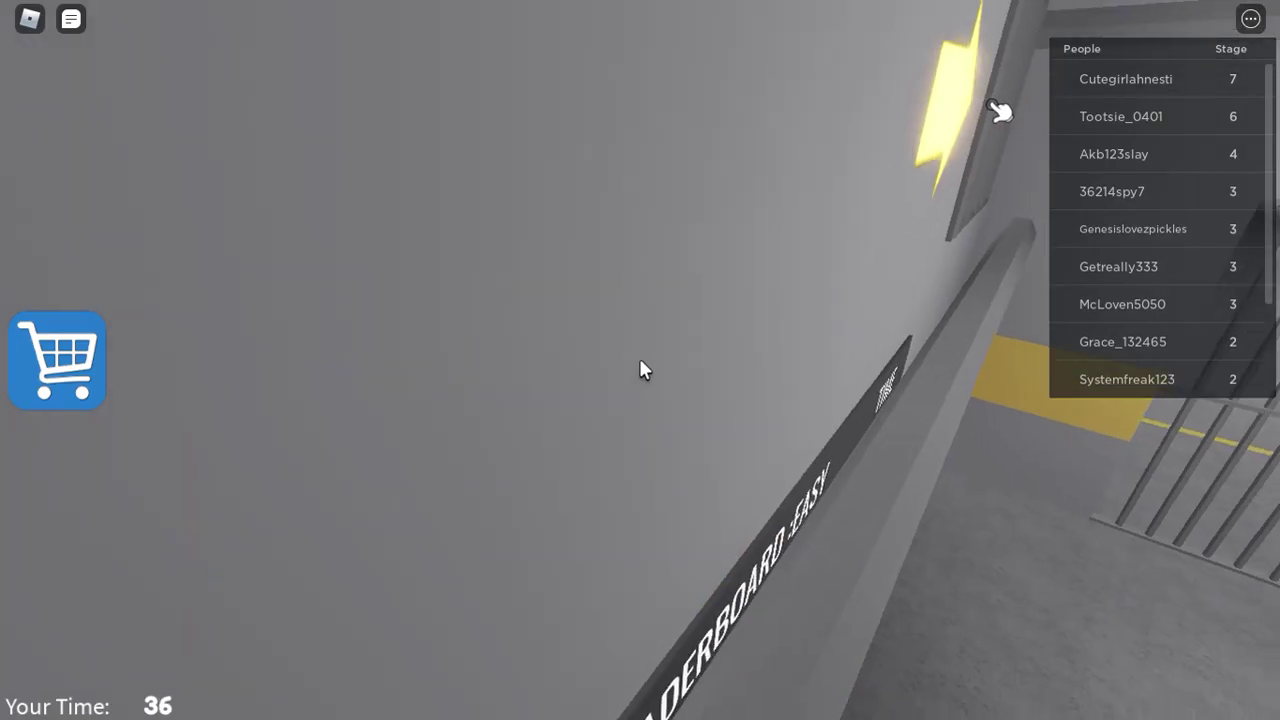
pyautogui.press('w')
pyautogui.press('w')
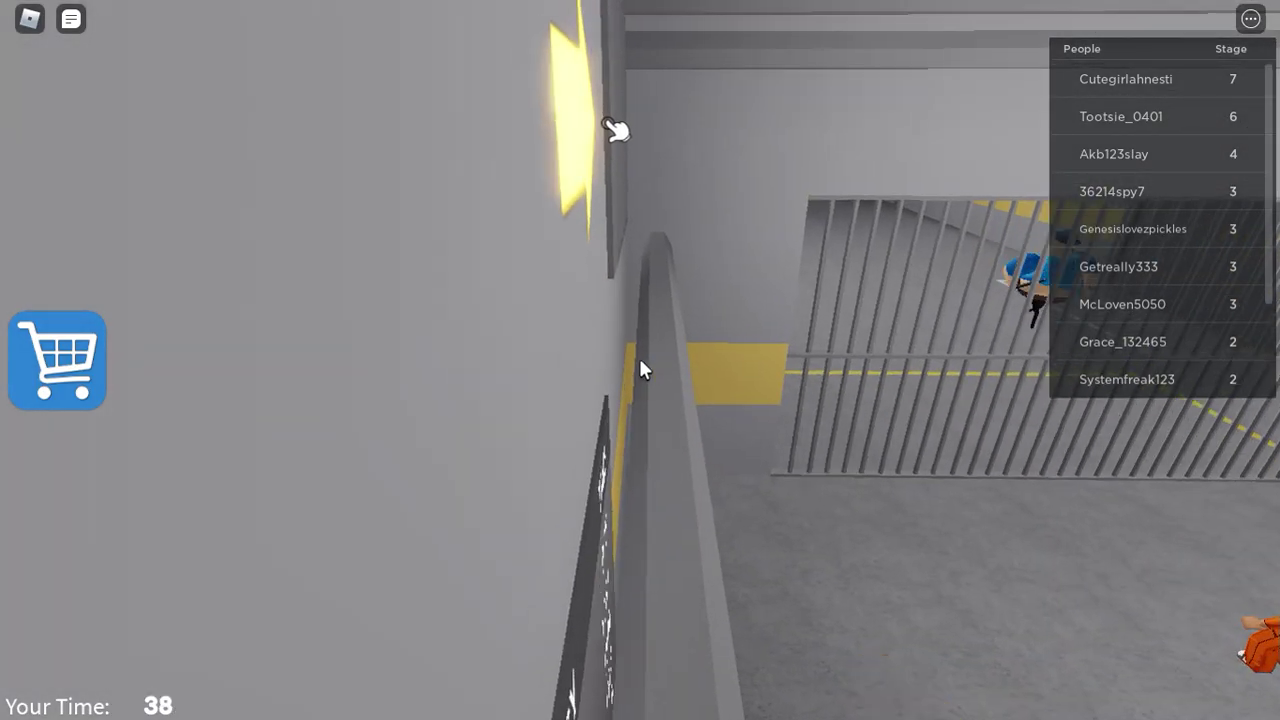
pyautogui.press('w')
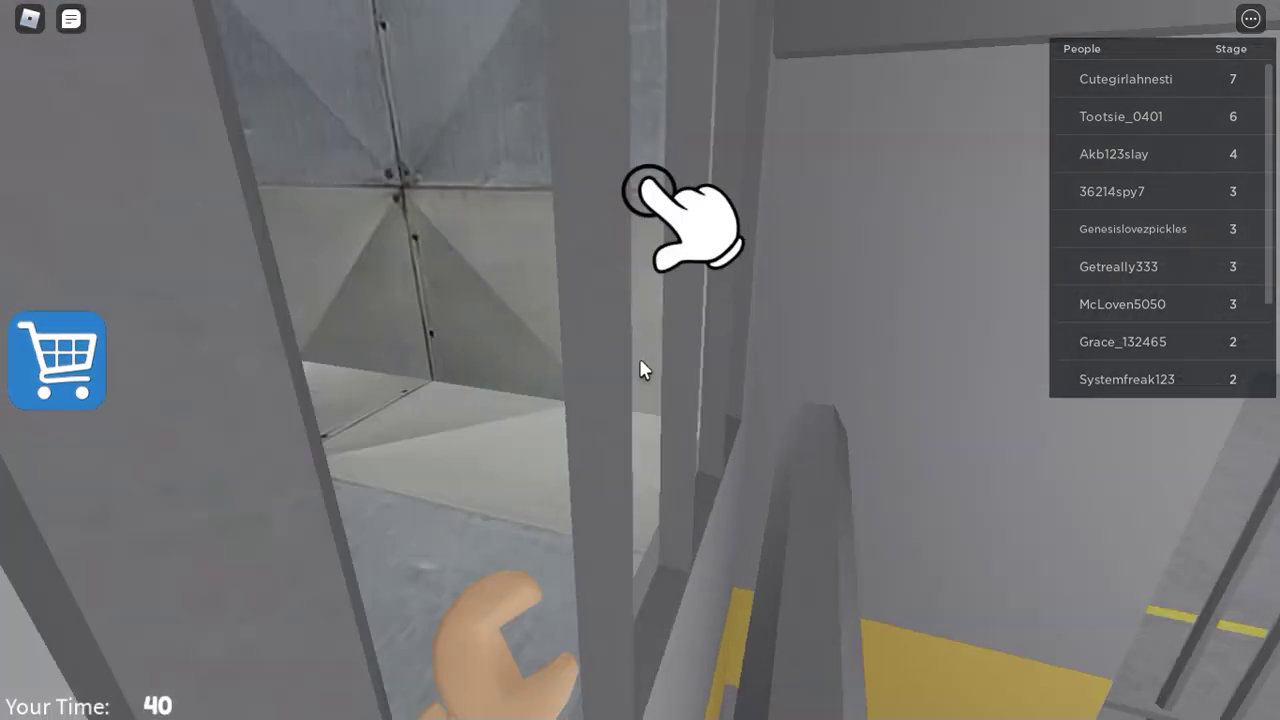
pyautogui.press('w')
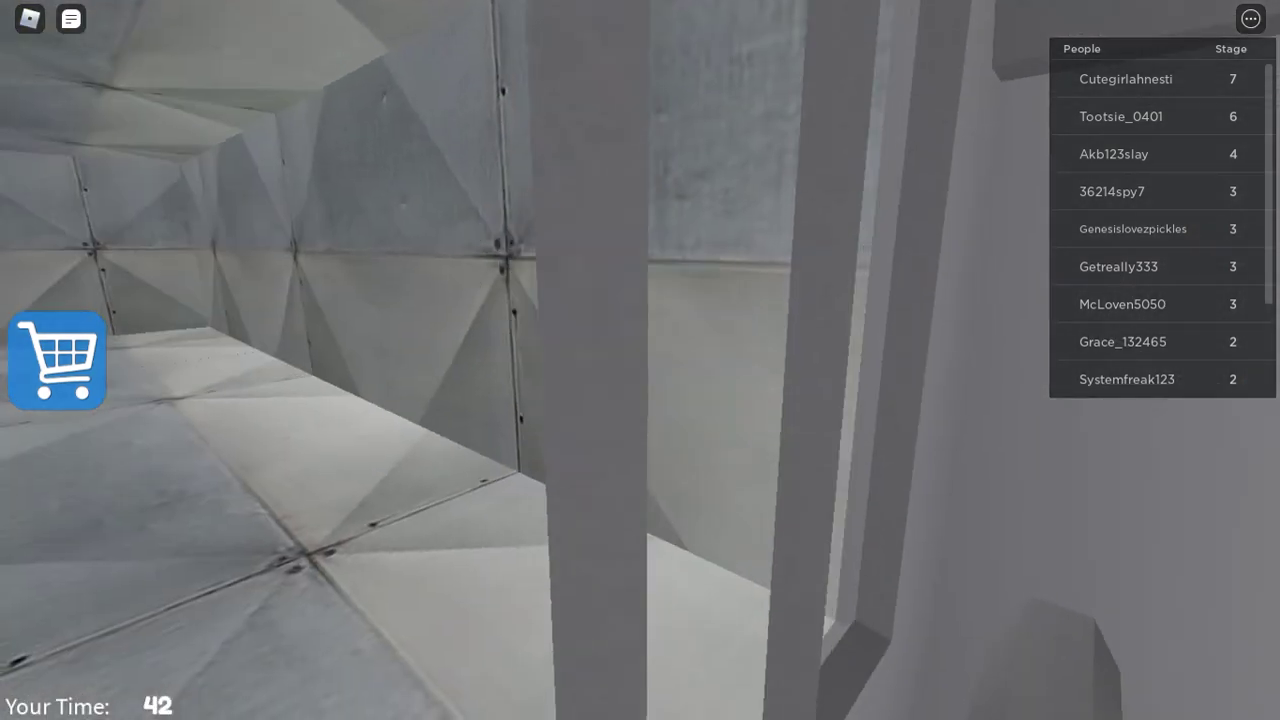
pyautogui.press('w')
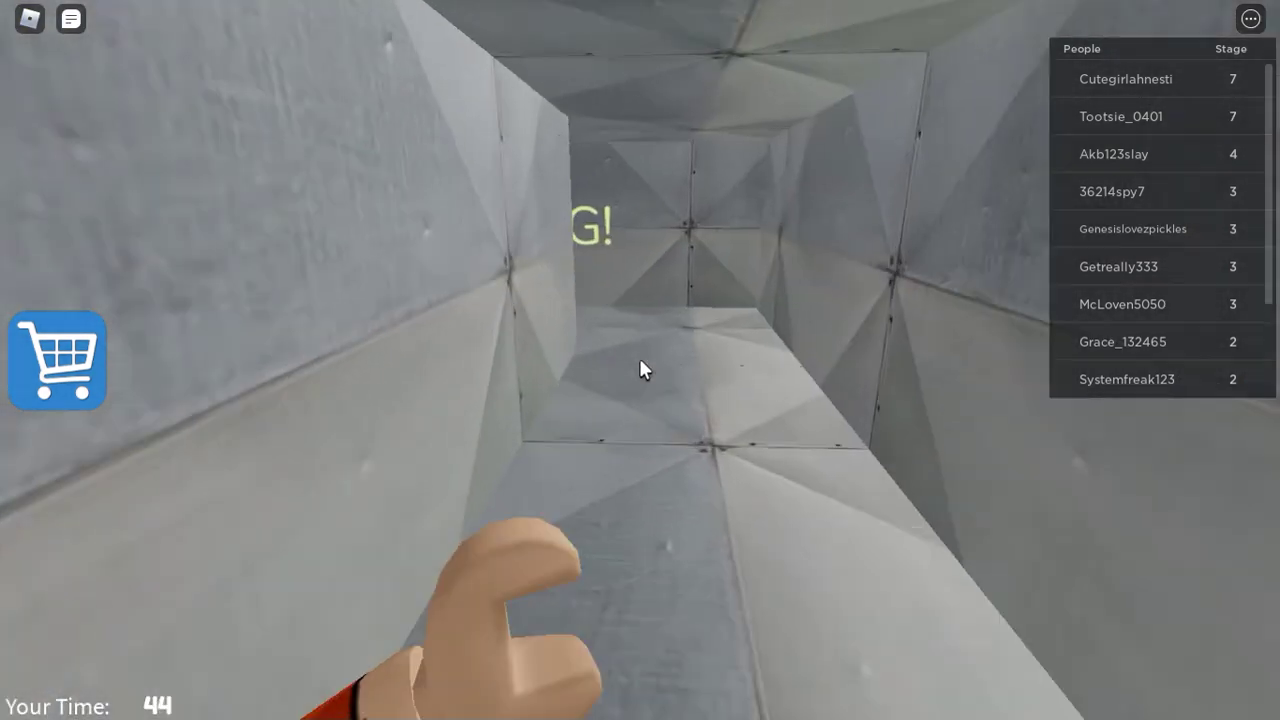
pyautogui.press('w')
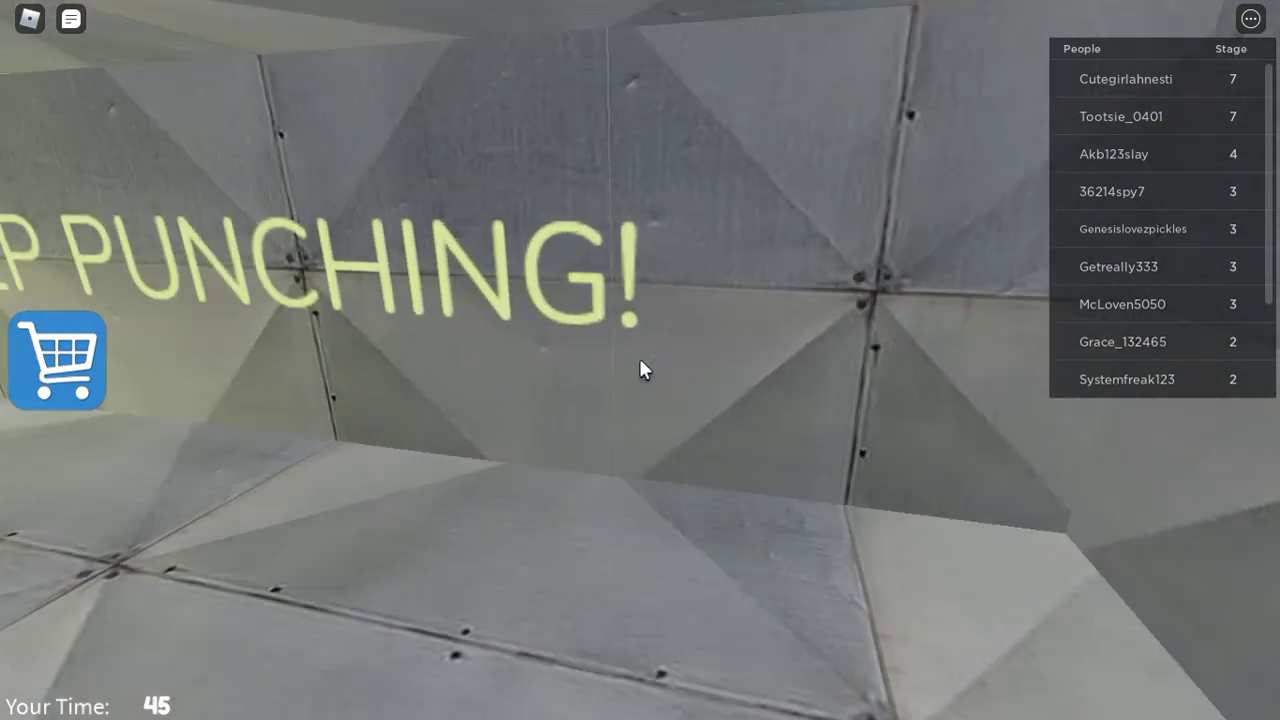
# Step: Go to the red-lit cage and press the evil prisoners cell button
pyautogui.press('w')
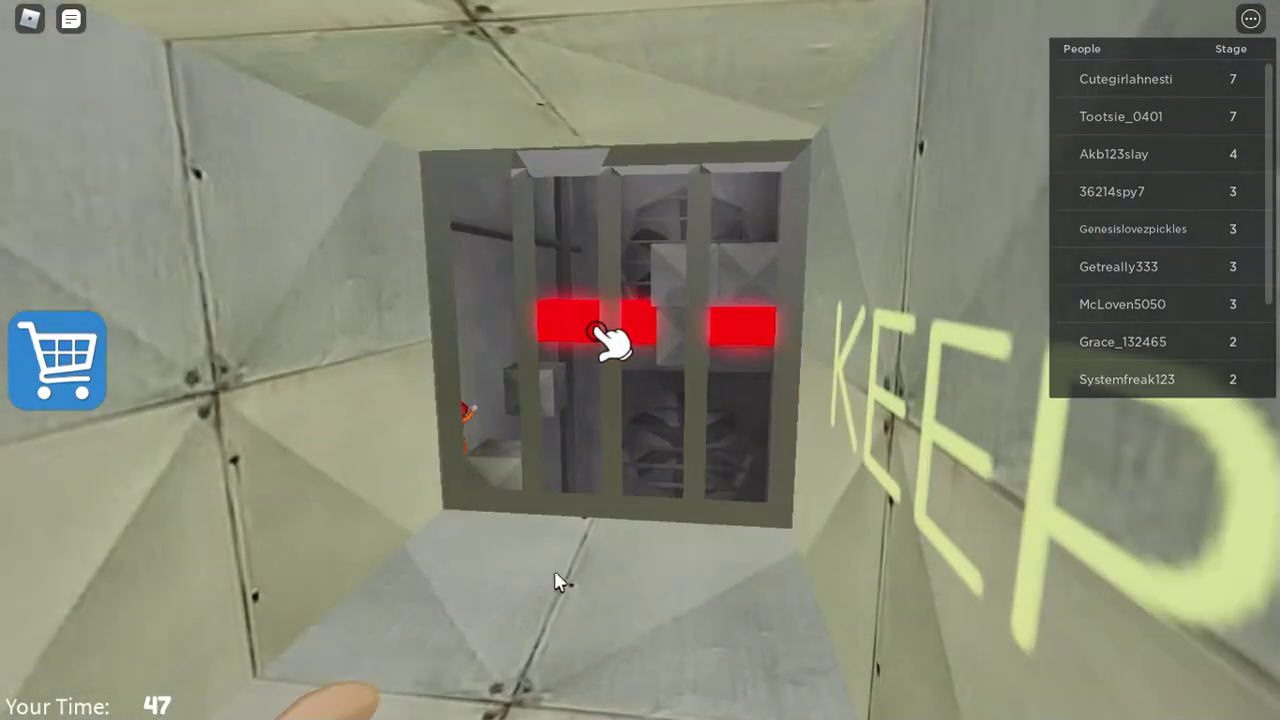
pyautogui.press('w')
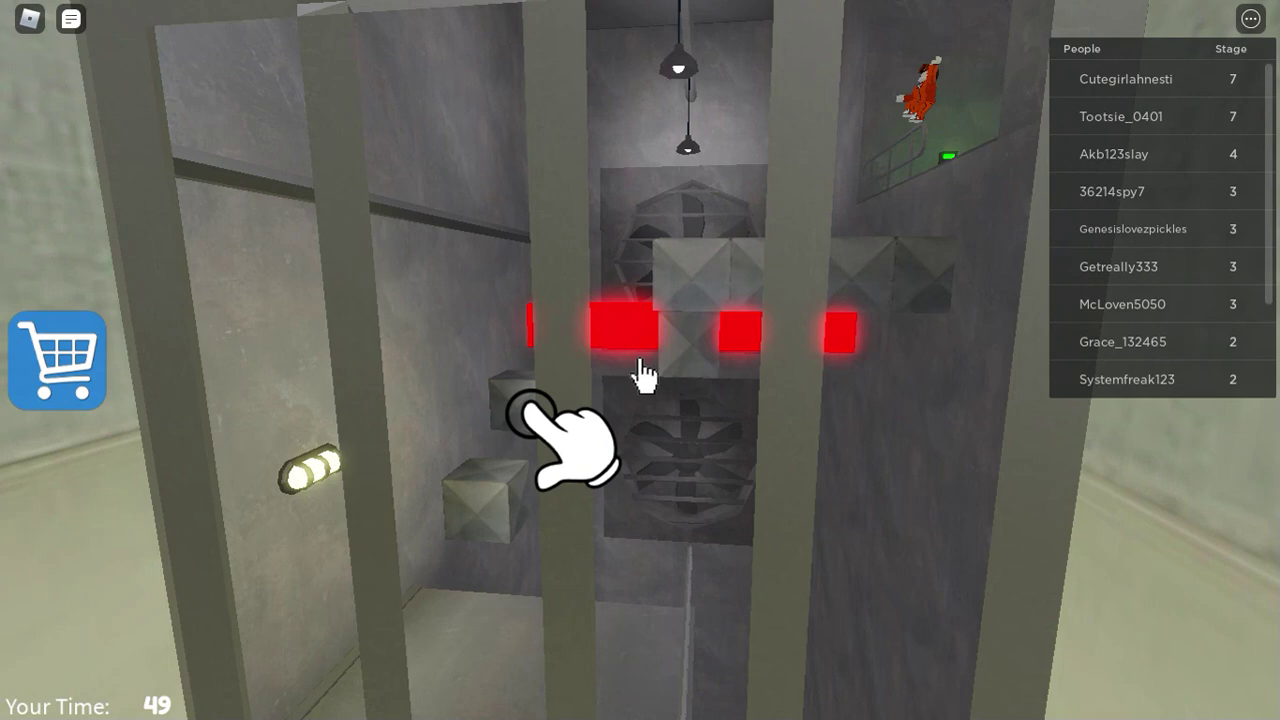
pyautogui.moveTo(645, 375); pyautogui.dragTo(645, 375)
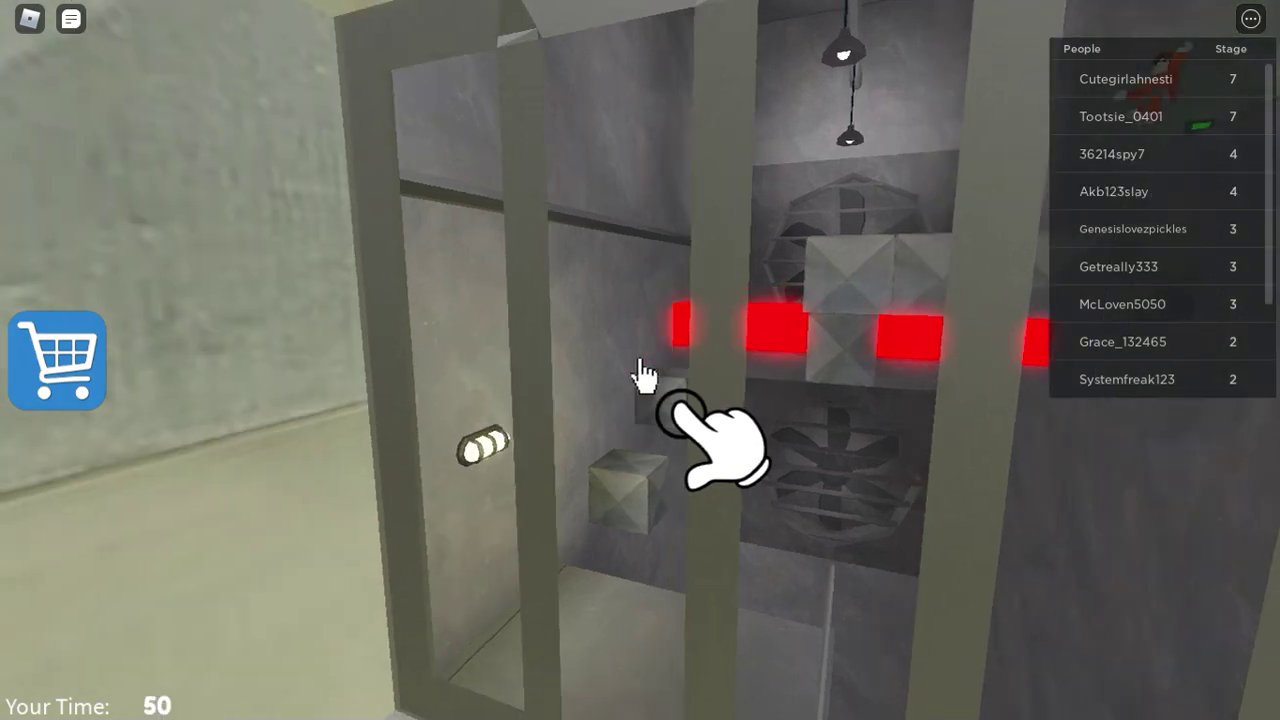
pyautogui.click(645, 375)
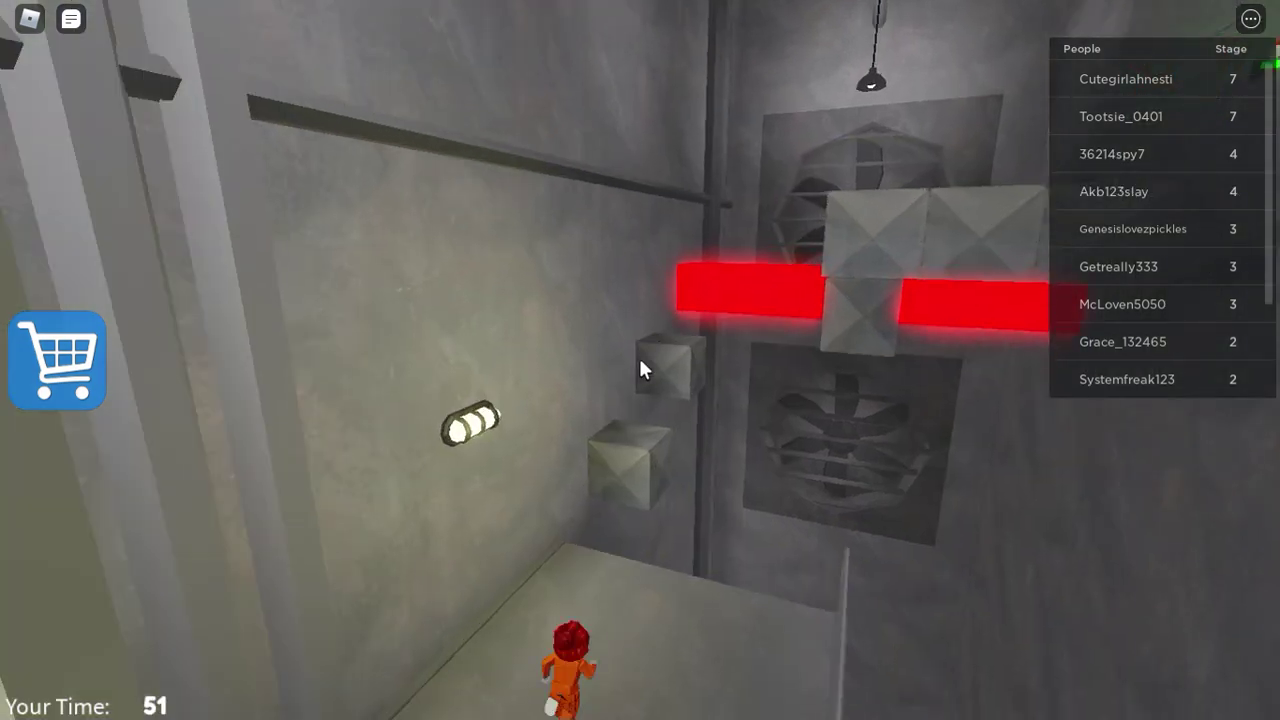
# Step: Jump up the stacked wall blocks past the red barrier into the duct
pyautogui.press('w')
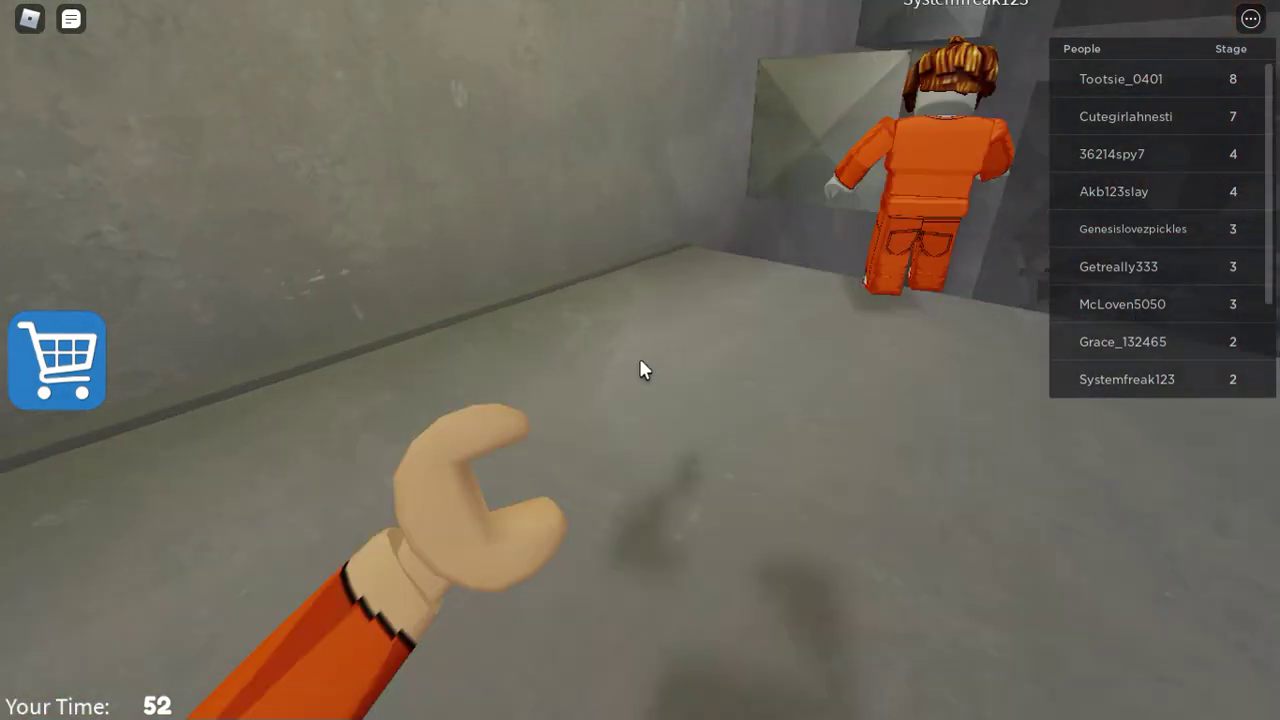
pyautogui.press('w')
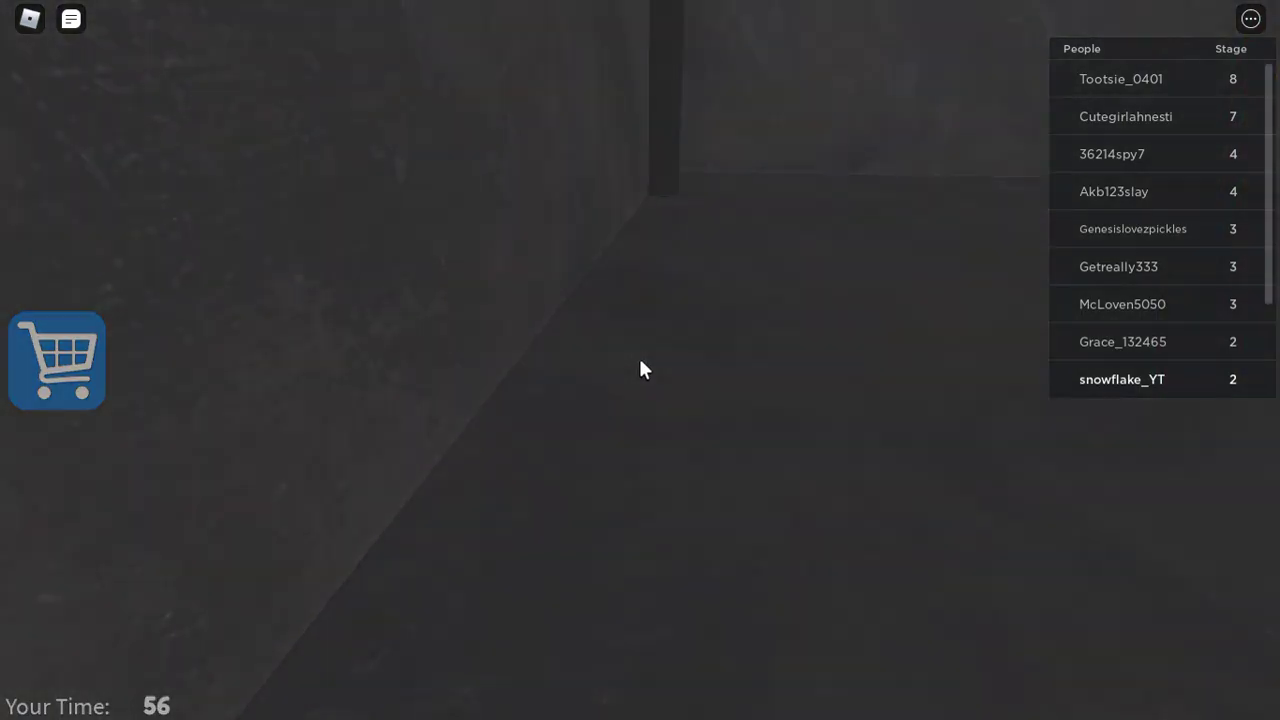
pyautogui.press('w')
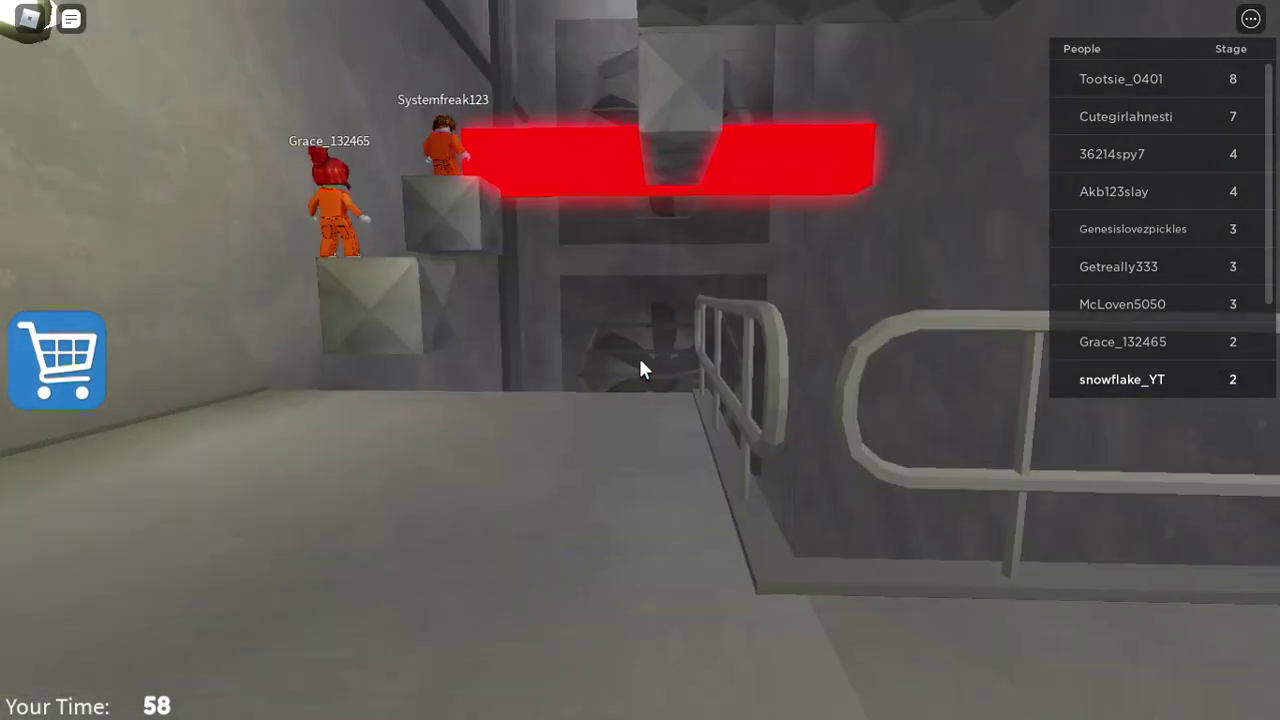
pyautogui.press('w')
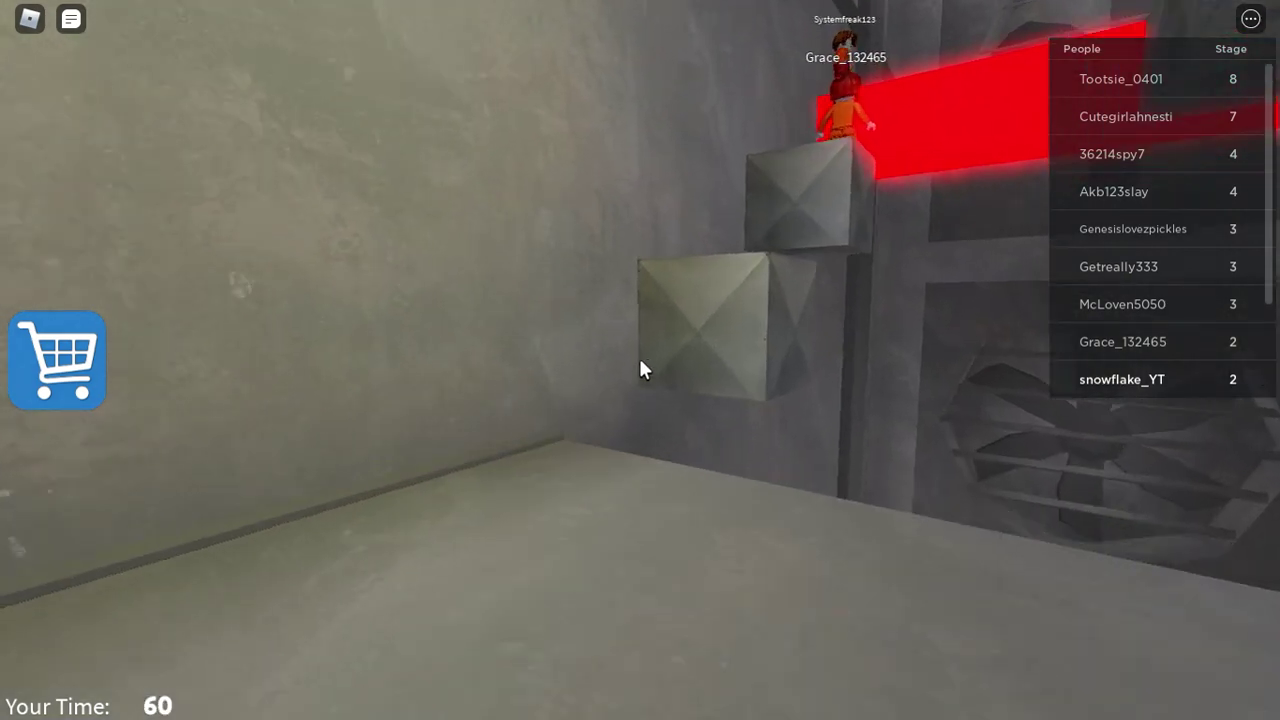
pyautogui.press('w')
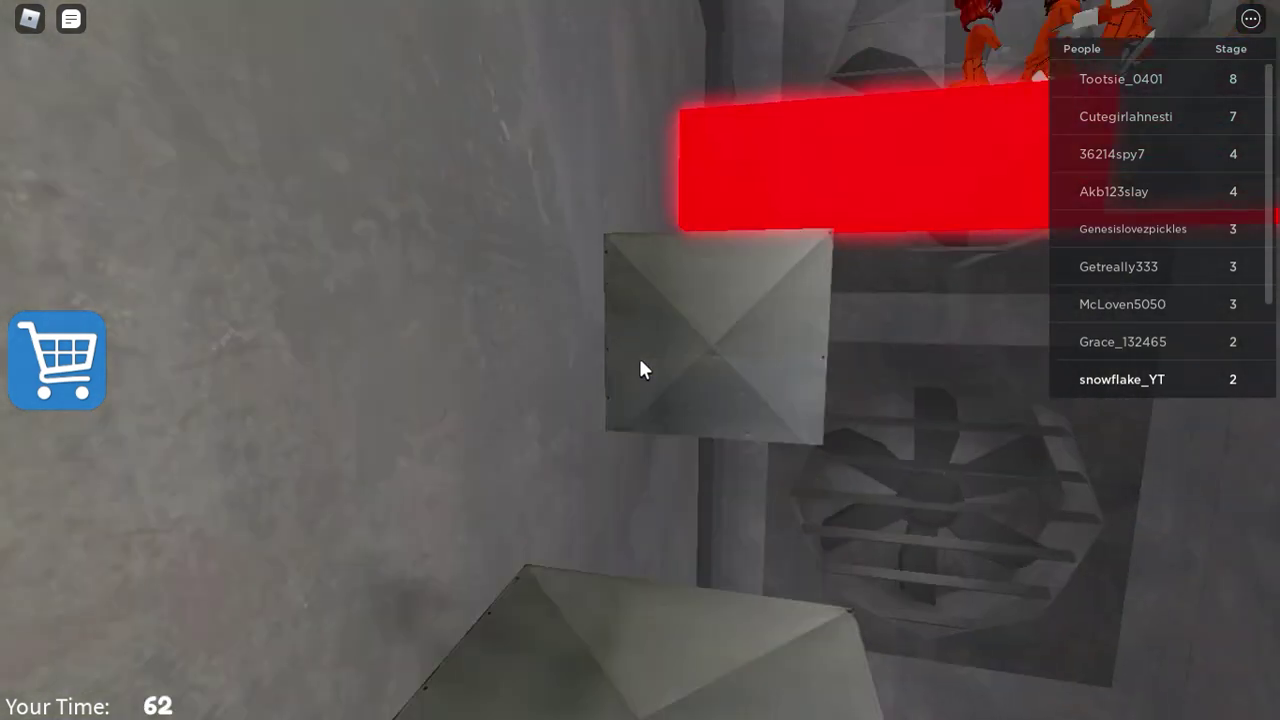
pyautogui.press('w')
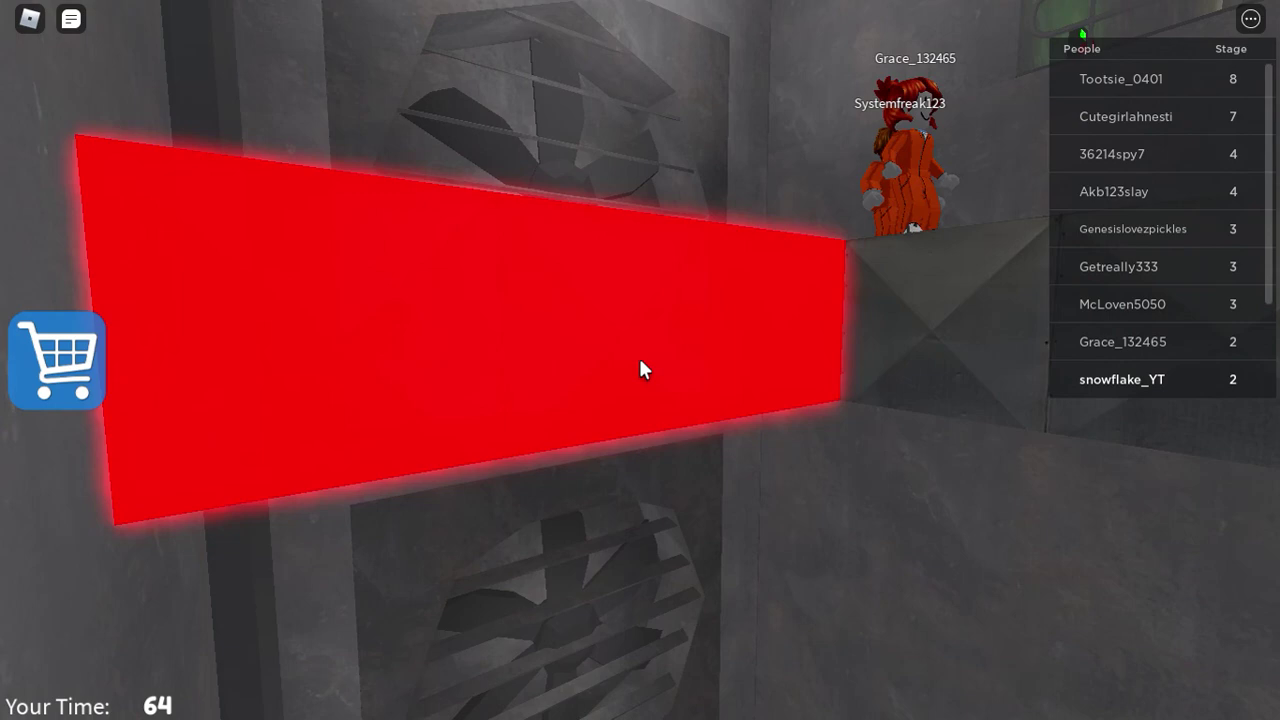
pyautogui.press('w')
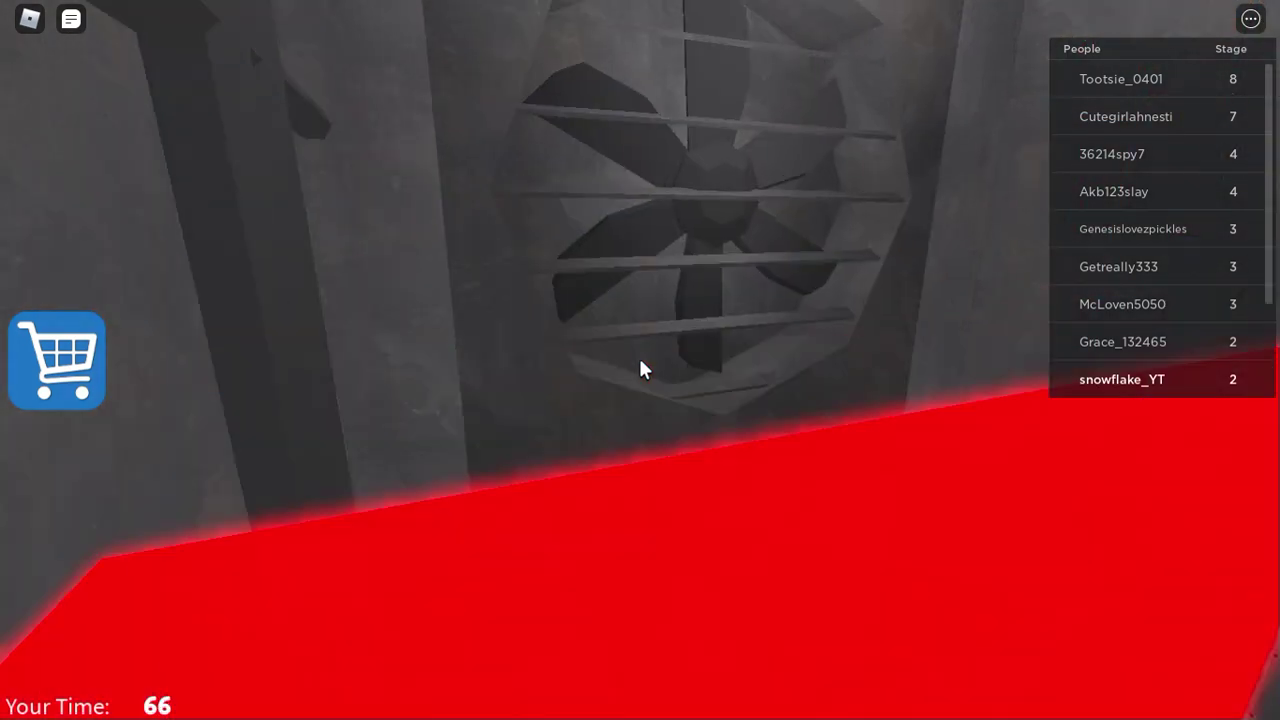
pyautogui.press('w')
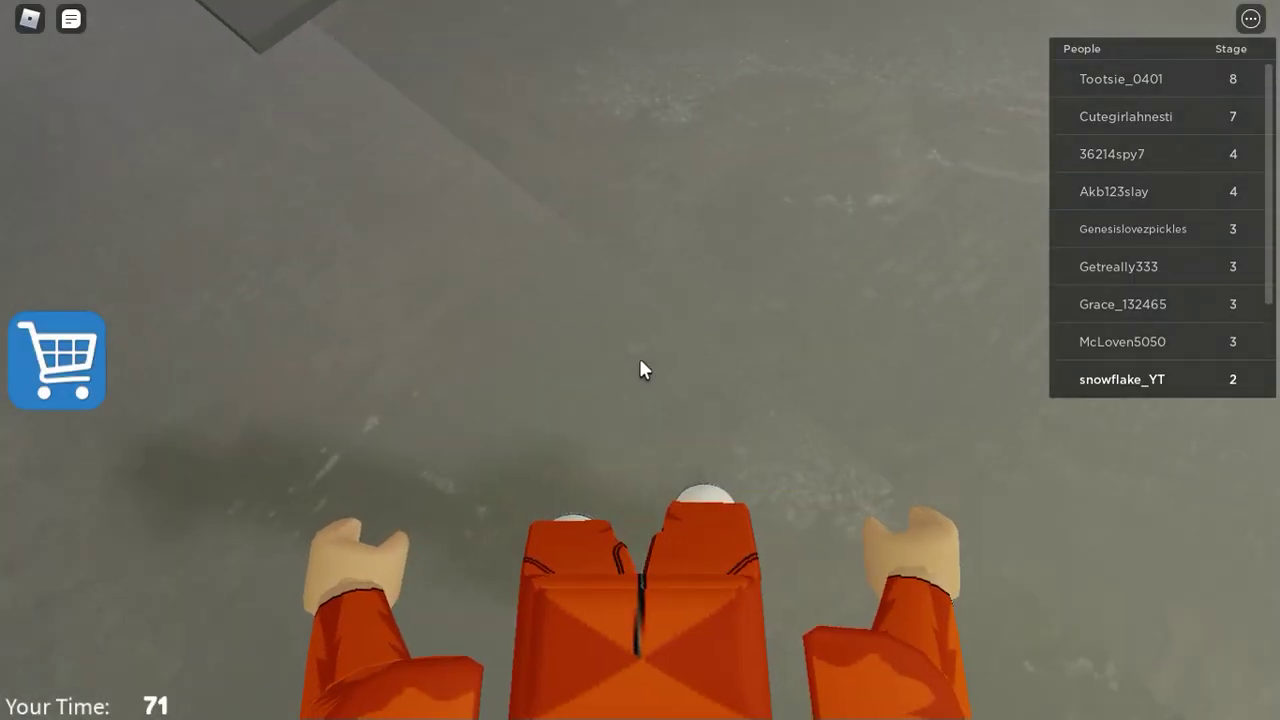
# Step: Get up, climb the wall blocks toward the fan wall, and cross the railed ledge
pyautogui.press('w')
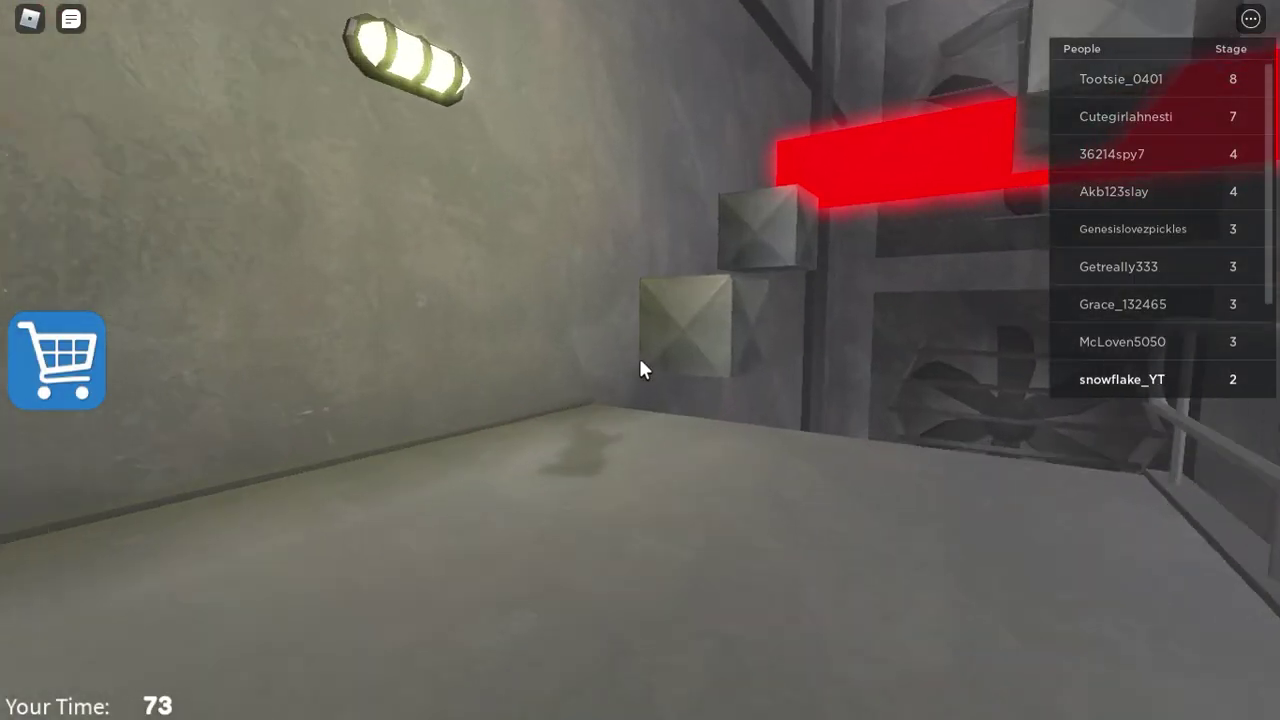
pyautogui.press('w')
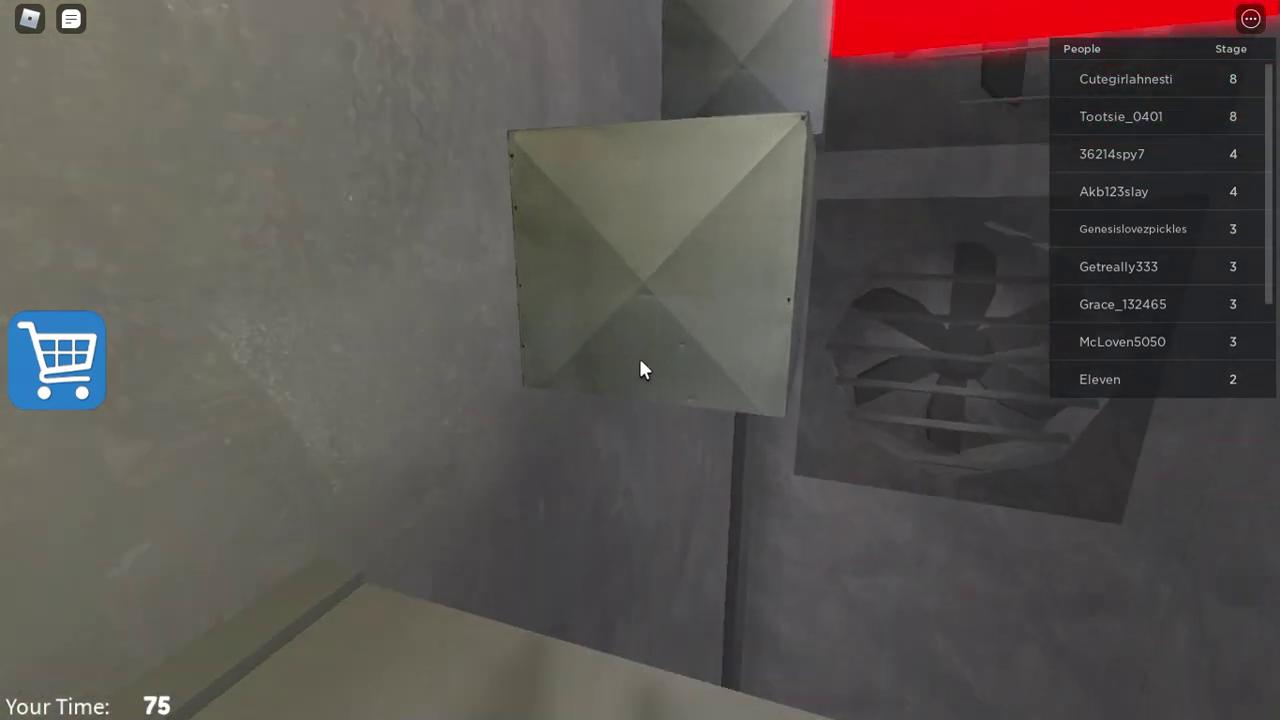
pyautogui.press('w')
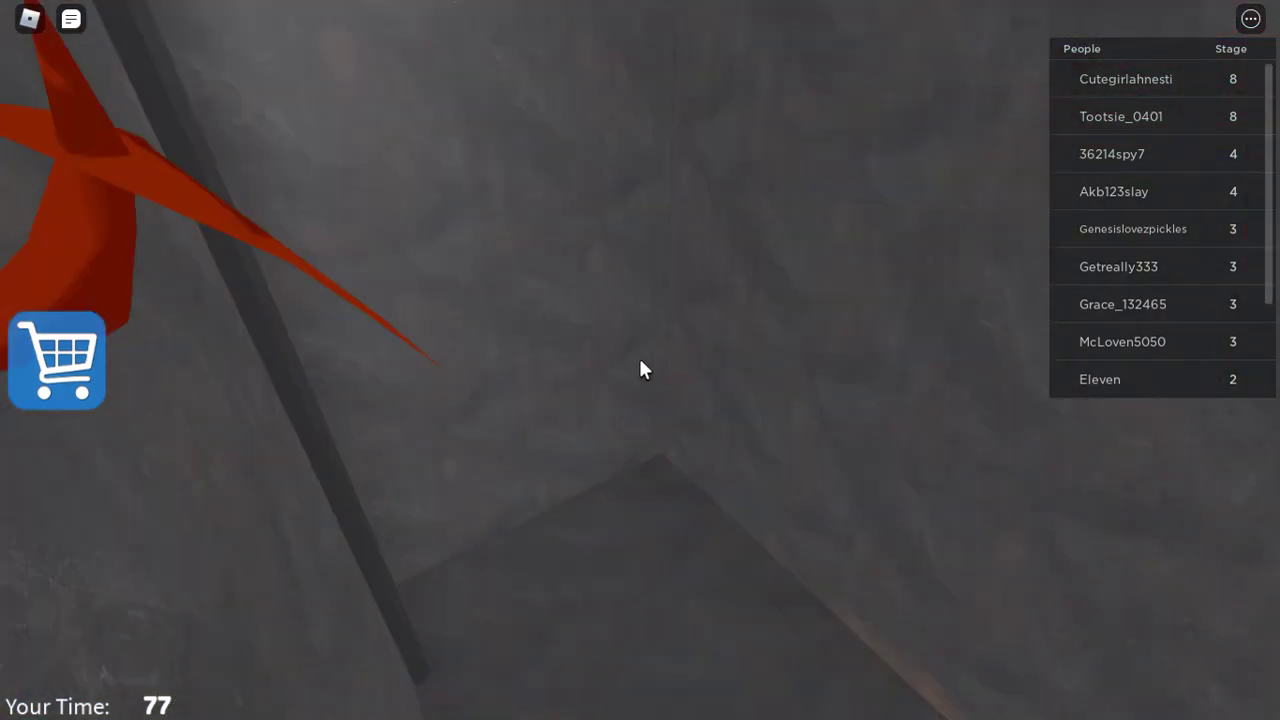
pyautogui.press('w')
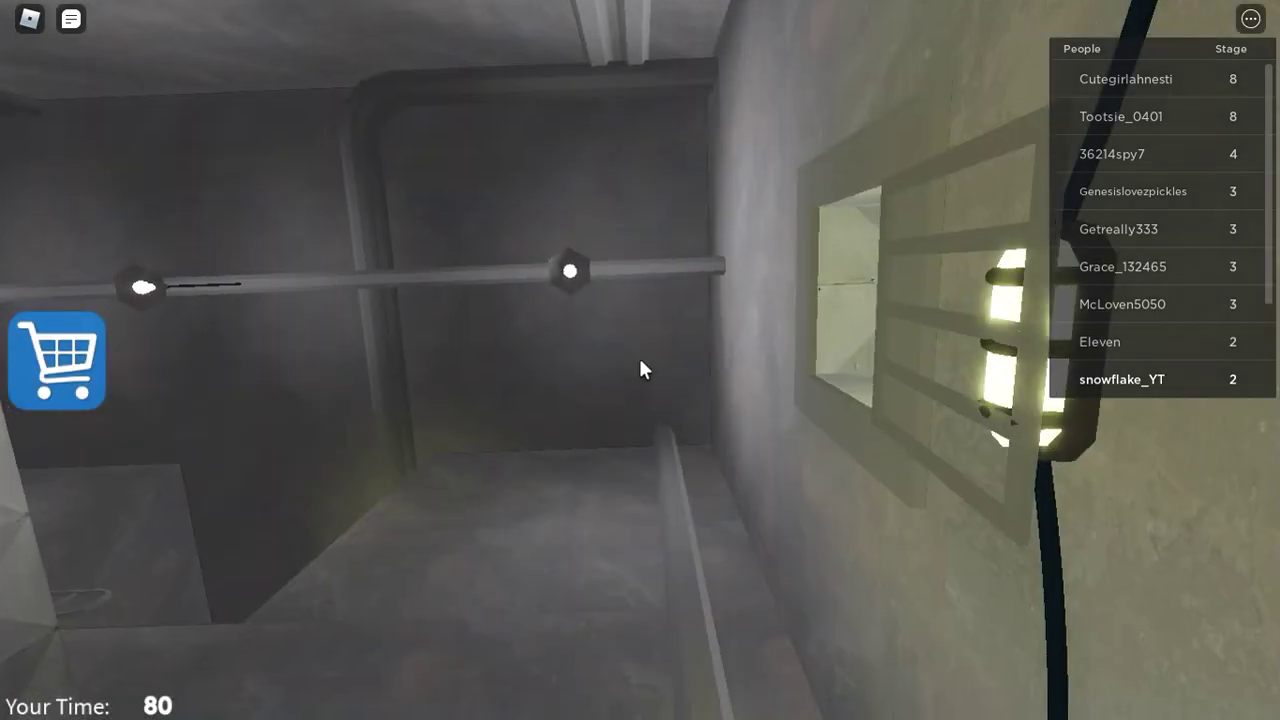
pyautogui.press('w')
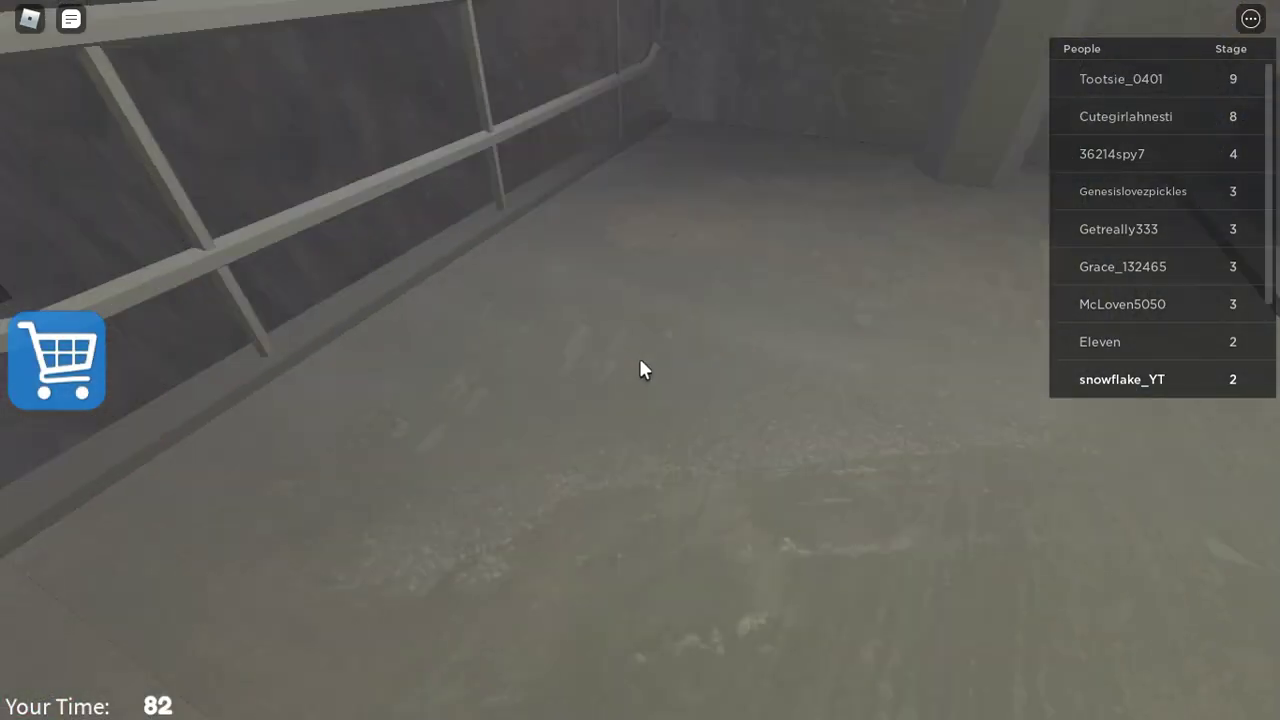
# Step: Approach the stacked blocks again, jump onto them, and drop back to the floor
pyautogui.press('w')
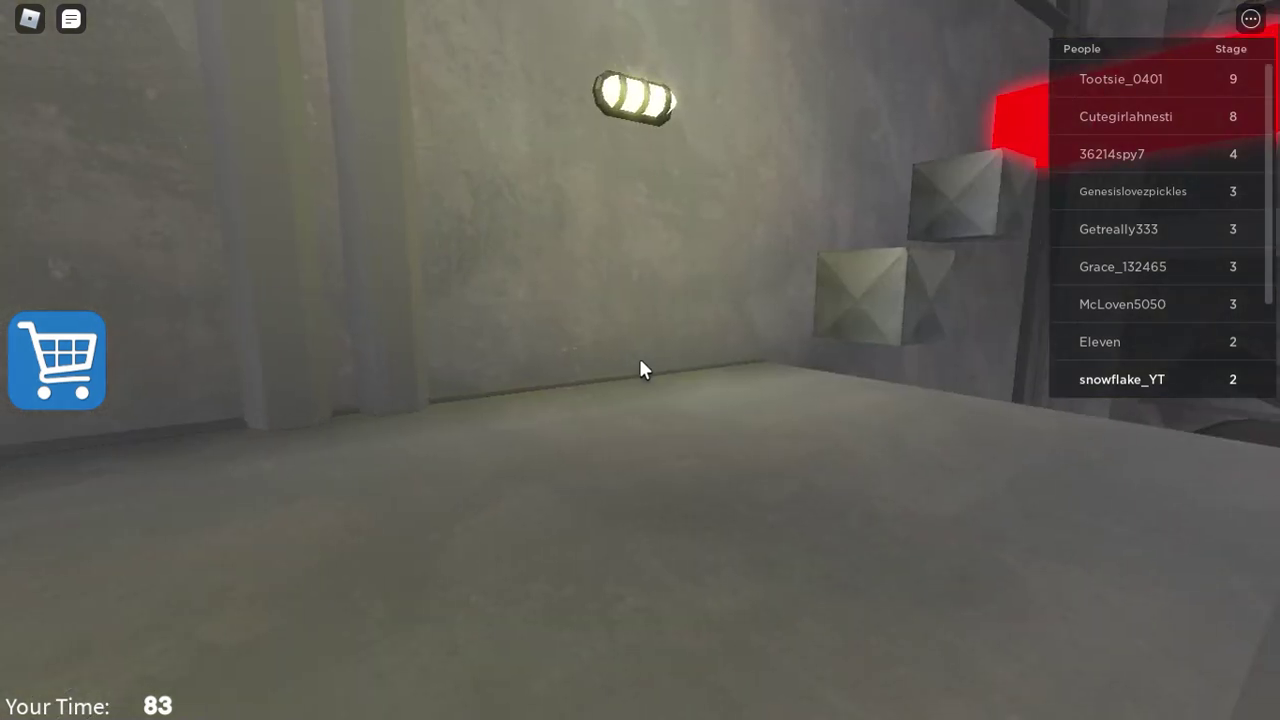
pyautogui.press('w')
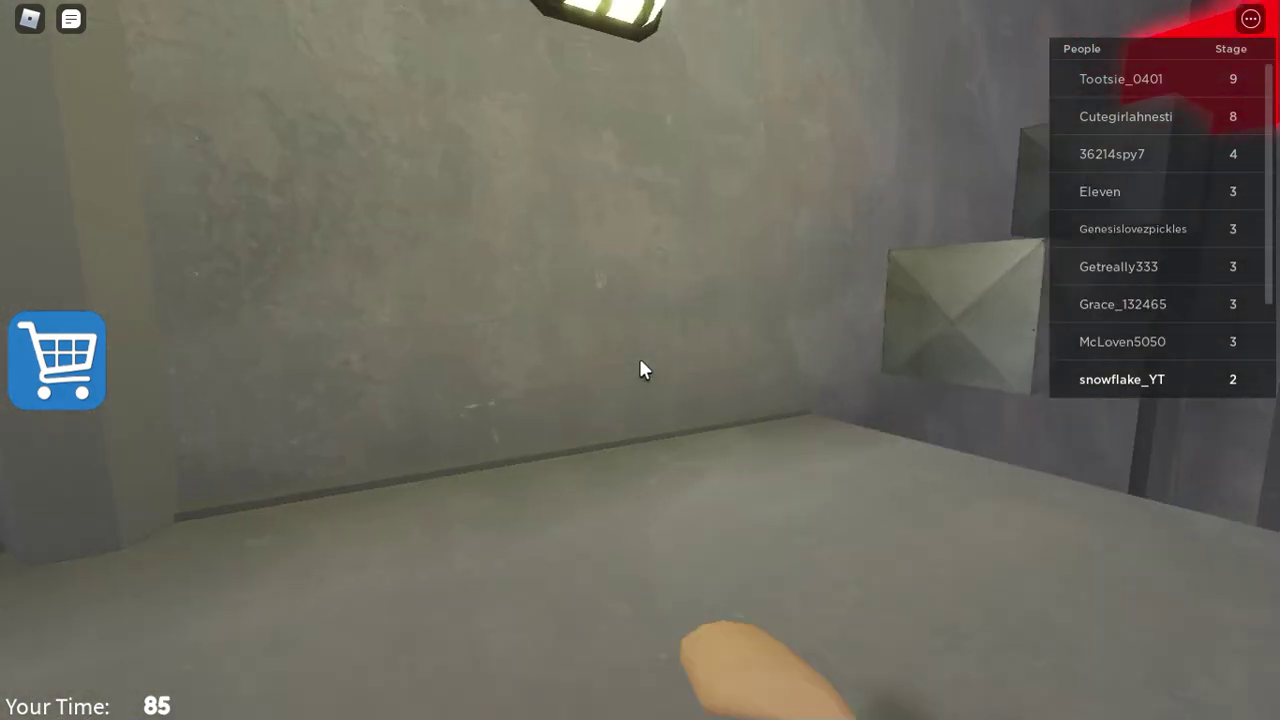
pyautogui.press('w')
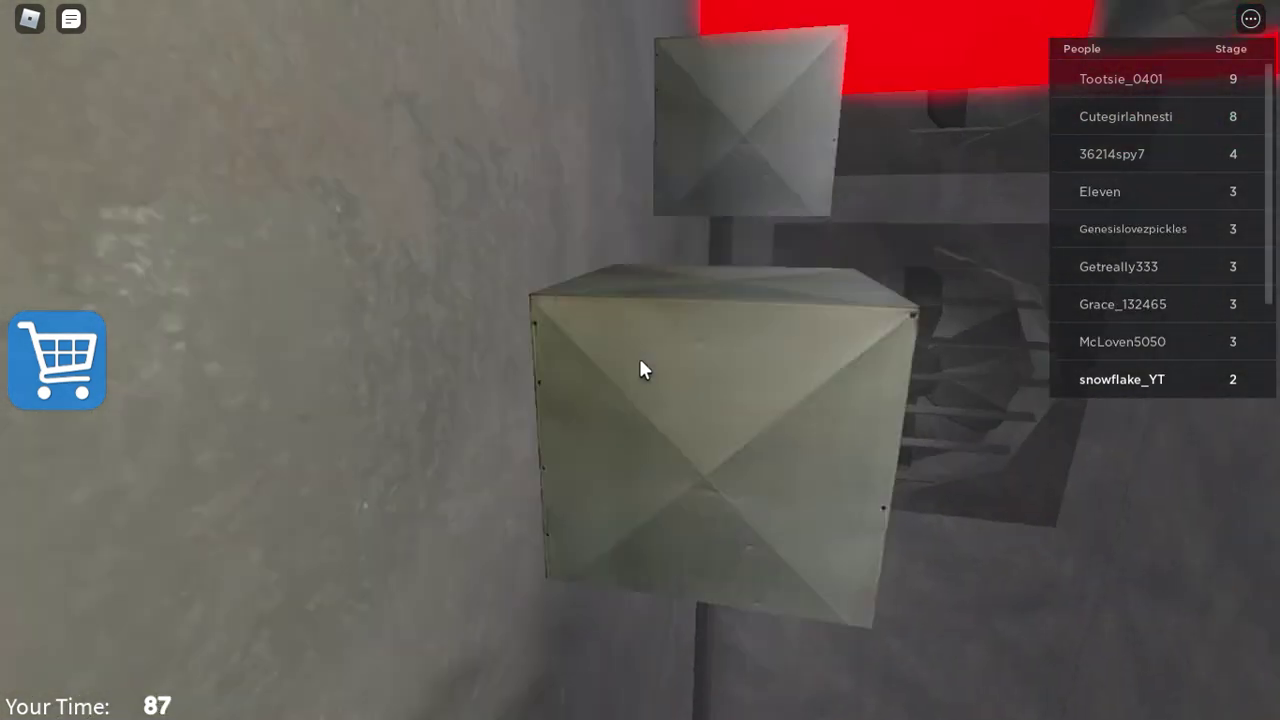
pyautogui.press('w')
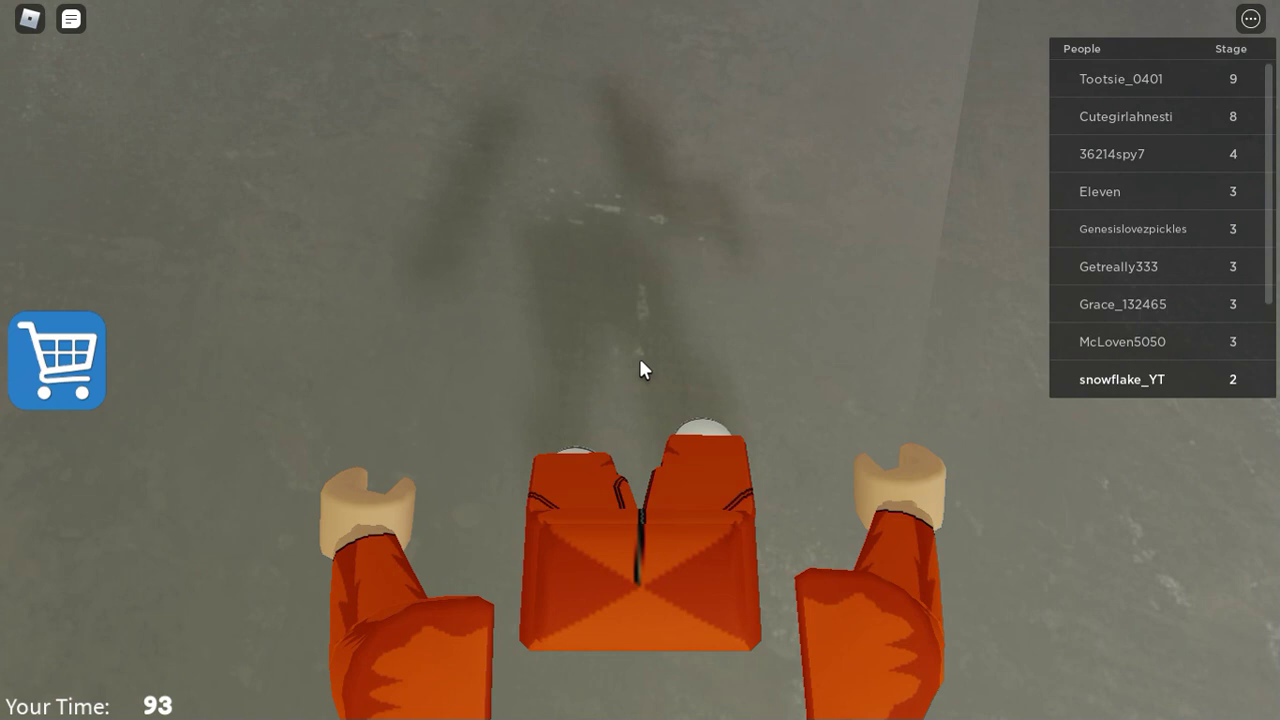
# Step: Walk to the lower wall block and jump up past the red beam toward the ledge
pyautogui.press('w')
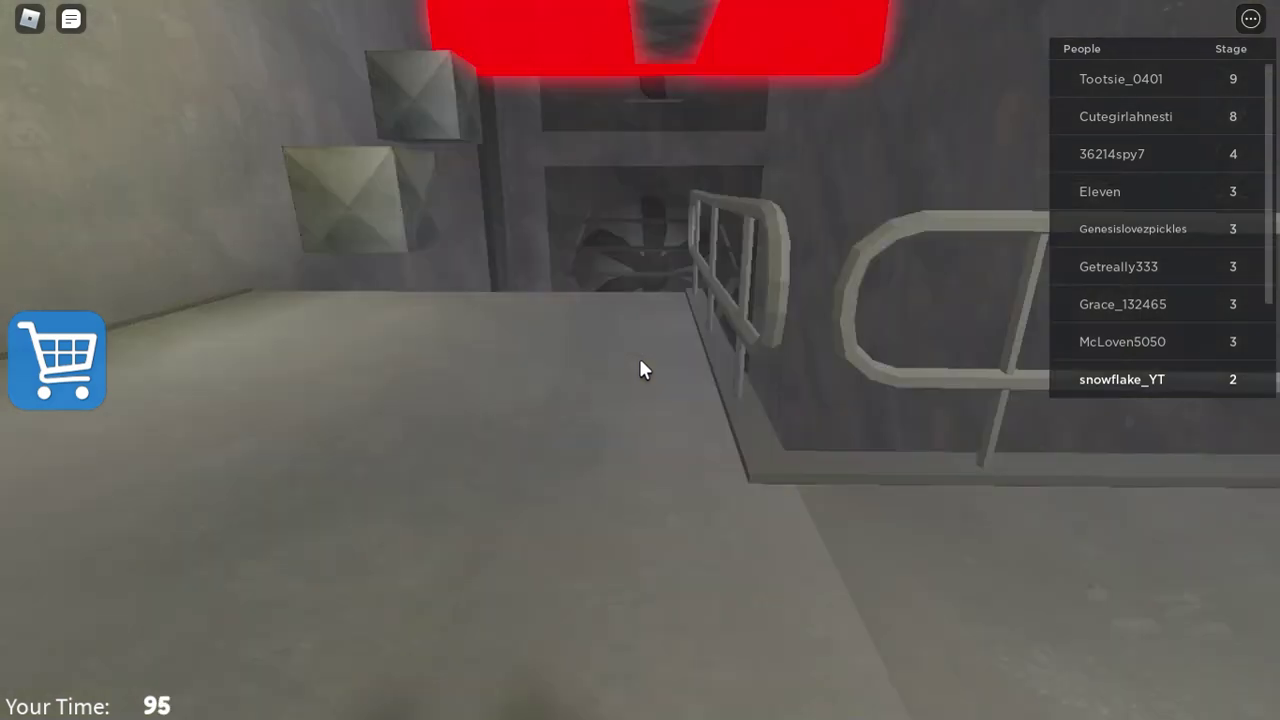
pyautogui.press('w')
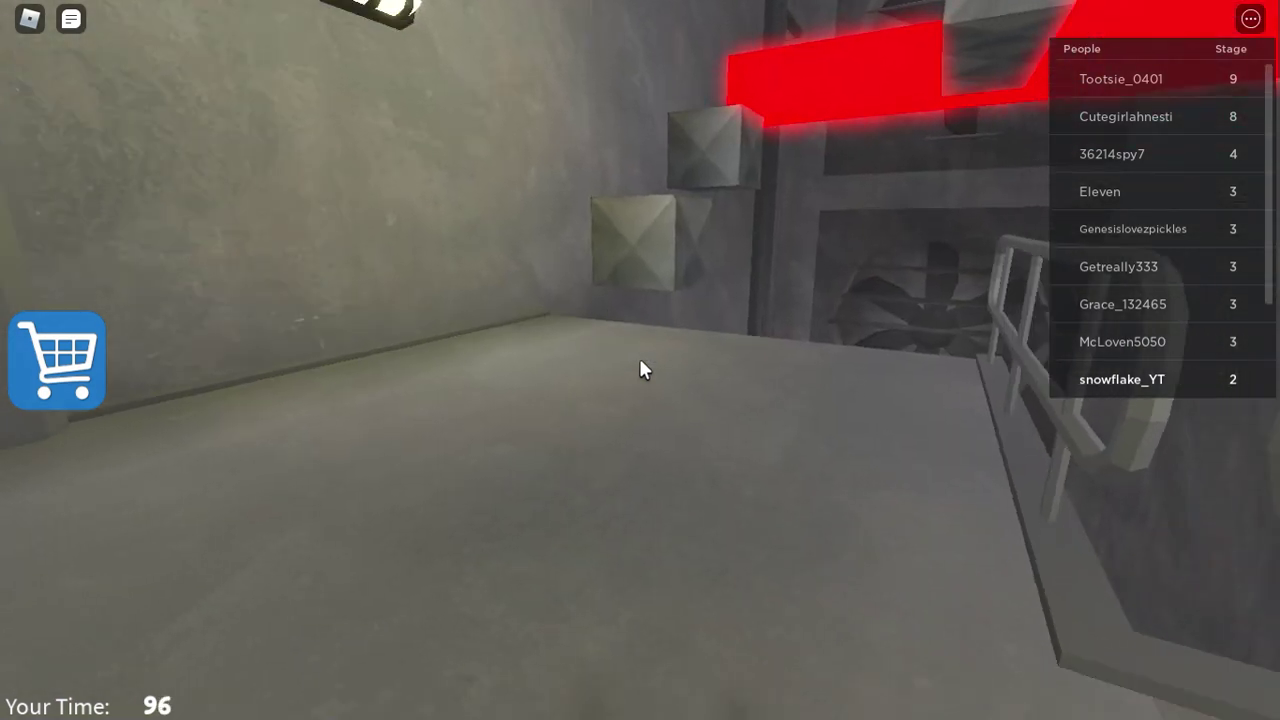
pyautogui.press('w')
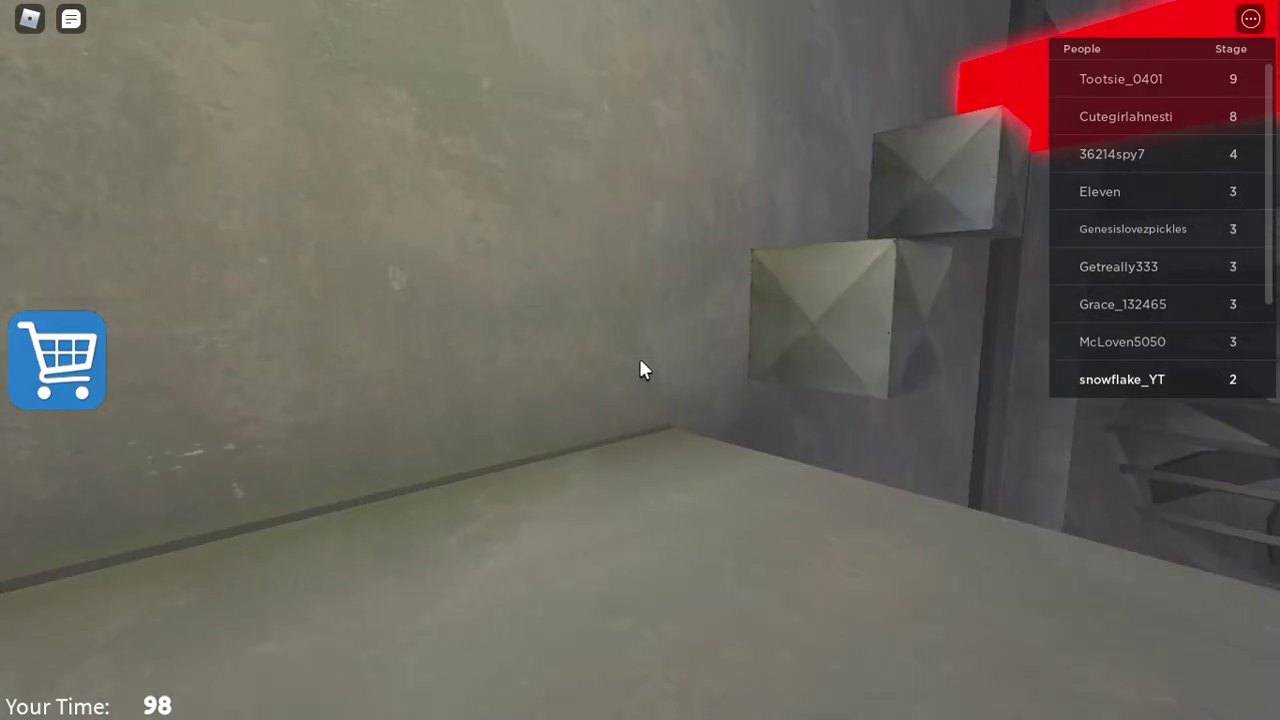
pyautogui.press('space')
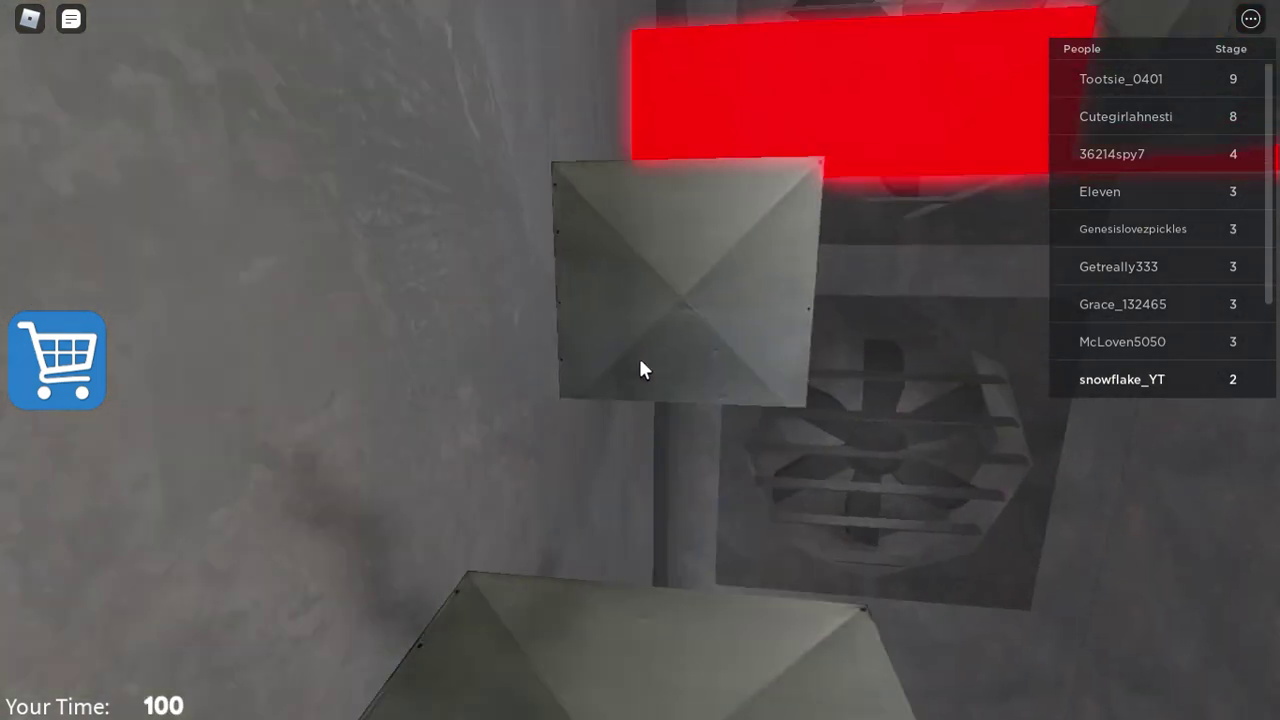
pyautogui.press('space')
pyautogui.press('space')
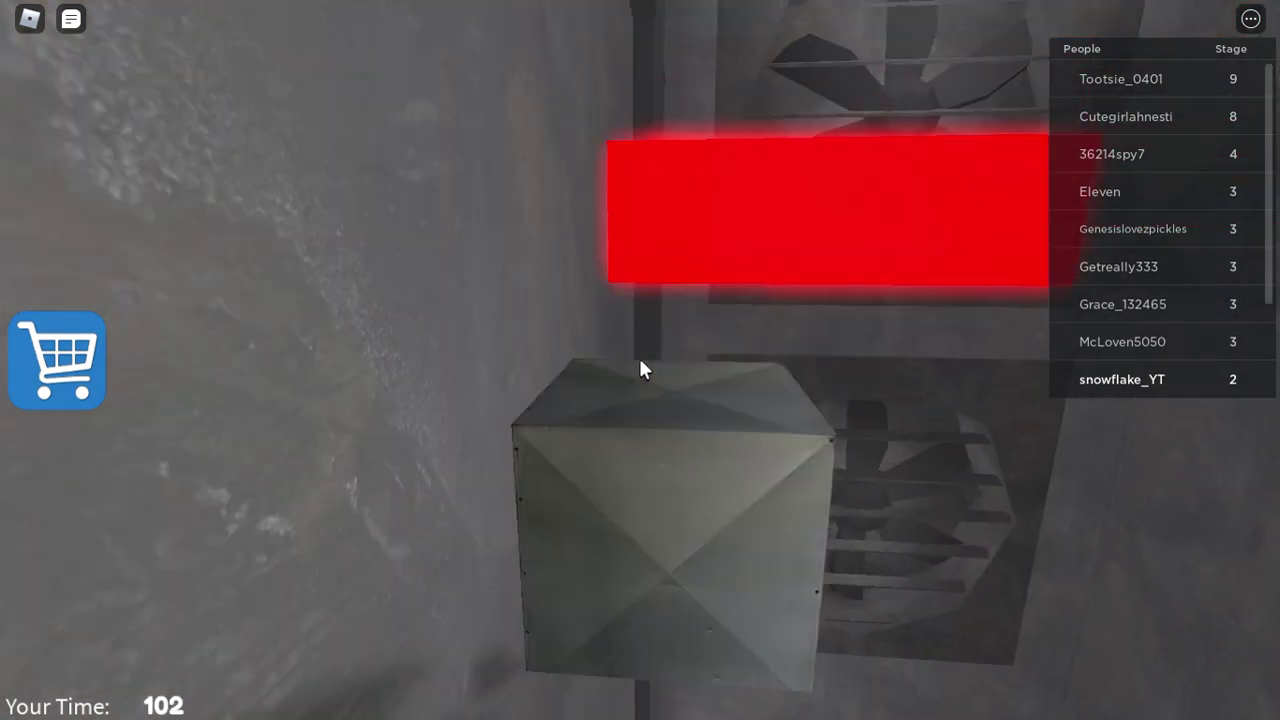
pyautogui.press('space')
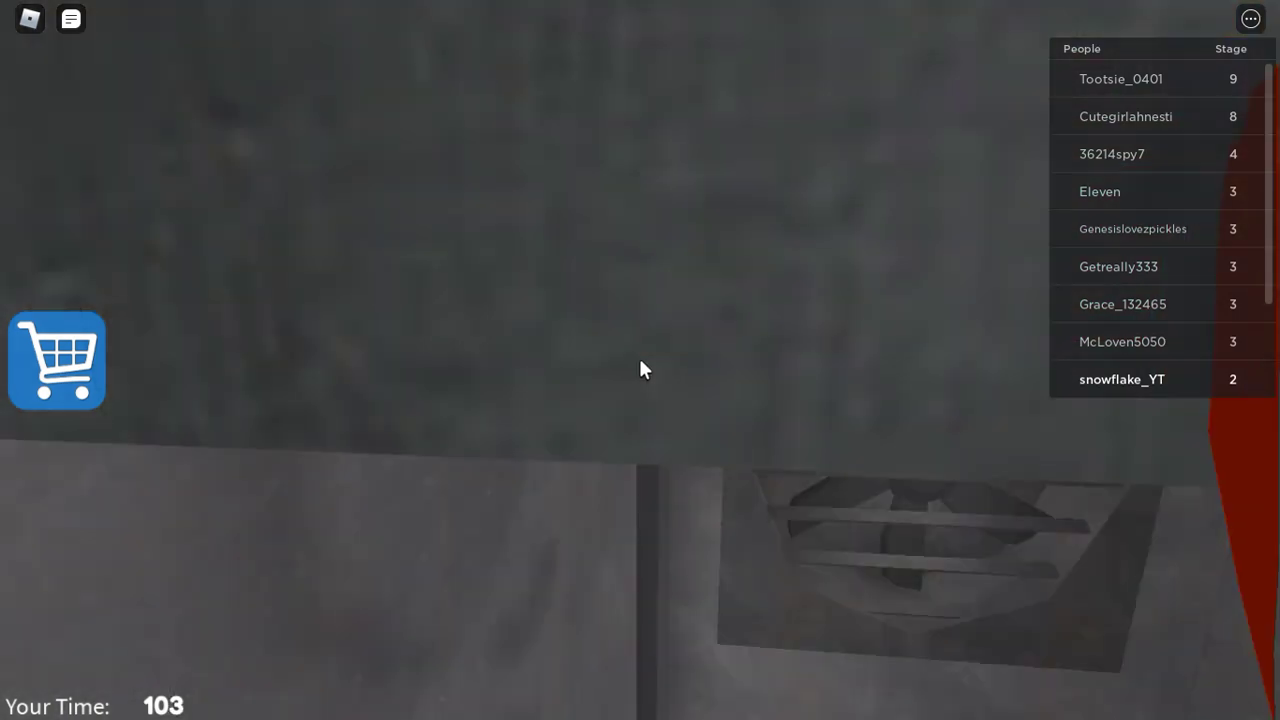
pyautogui.press('space')
pyautogui.press('w')
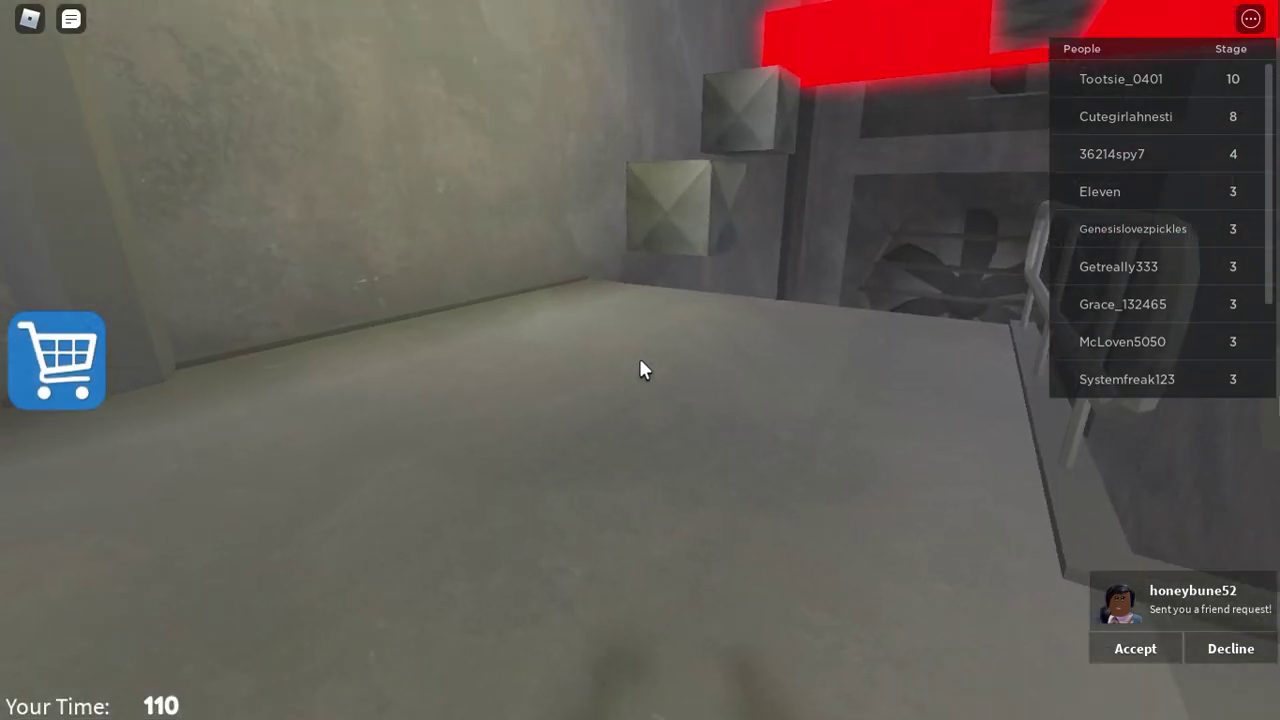
# Step: Climb the wall blocks toward the beam again, resuming after the respawn
pyautogui.press('w')
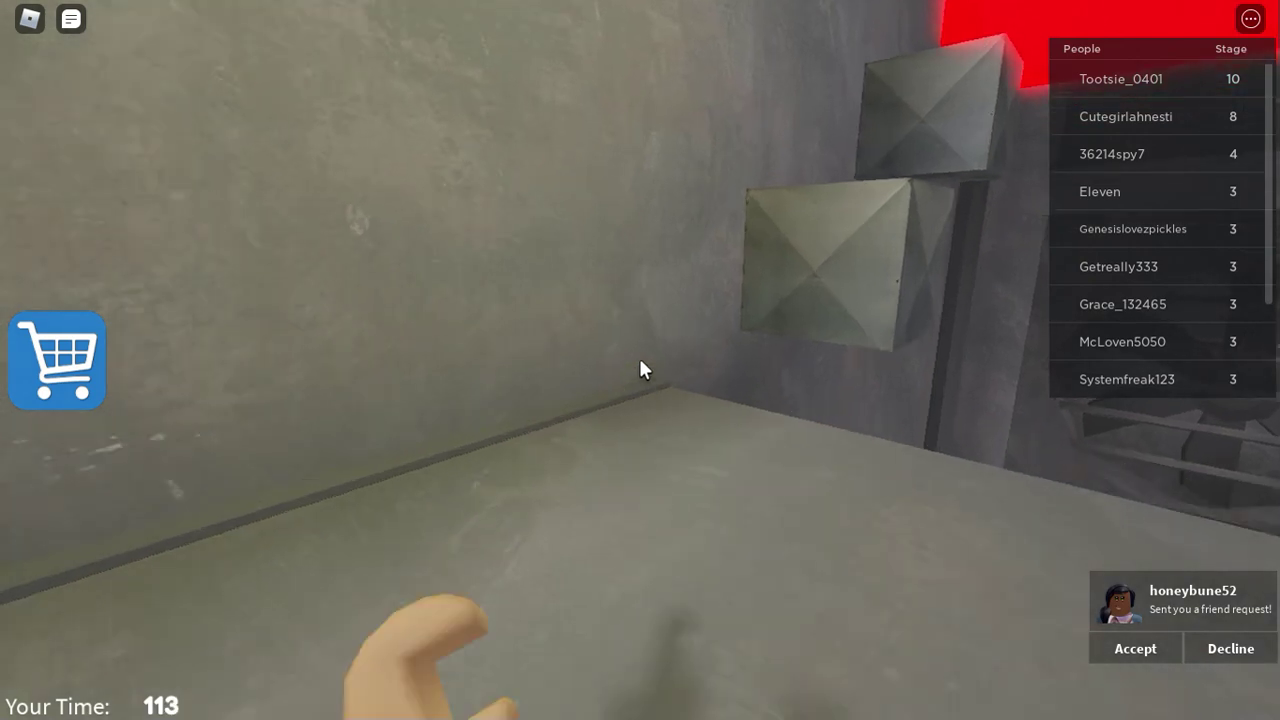
pyautogui.press('w')
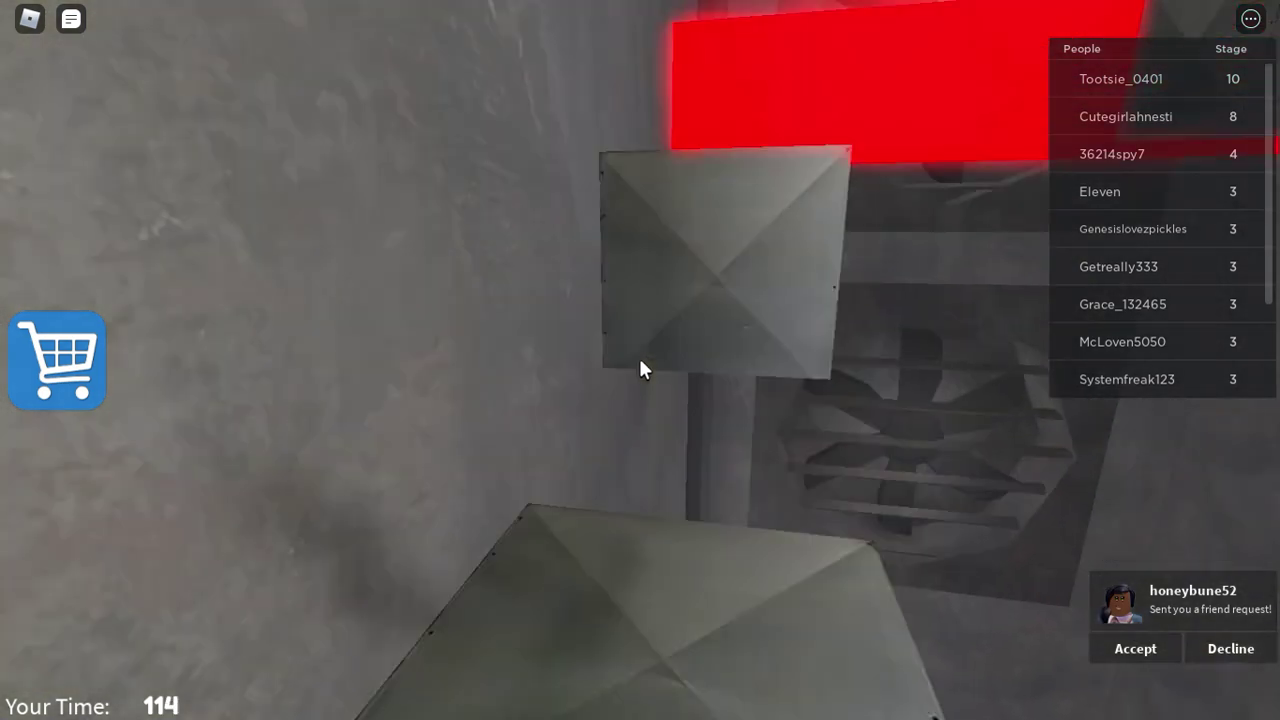
pyautogui.press('w')
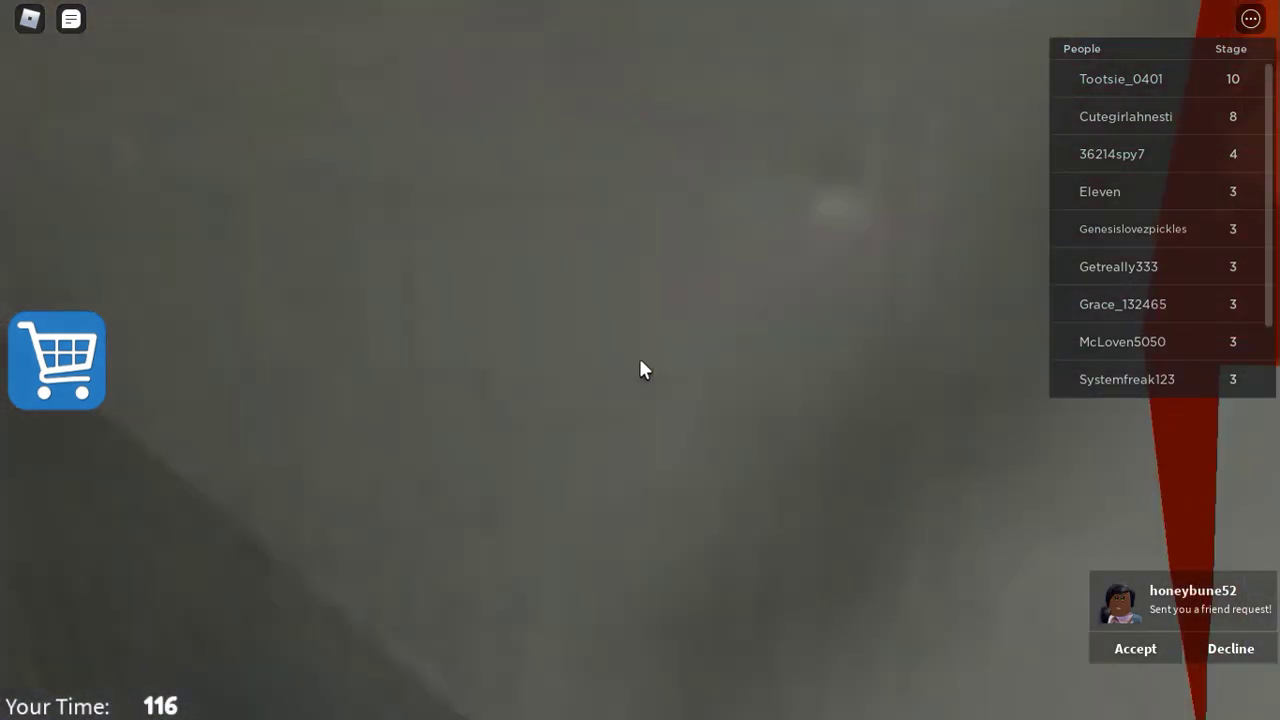
pyautogui.press('w')
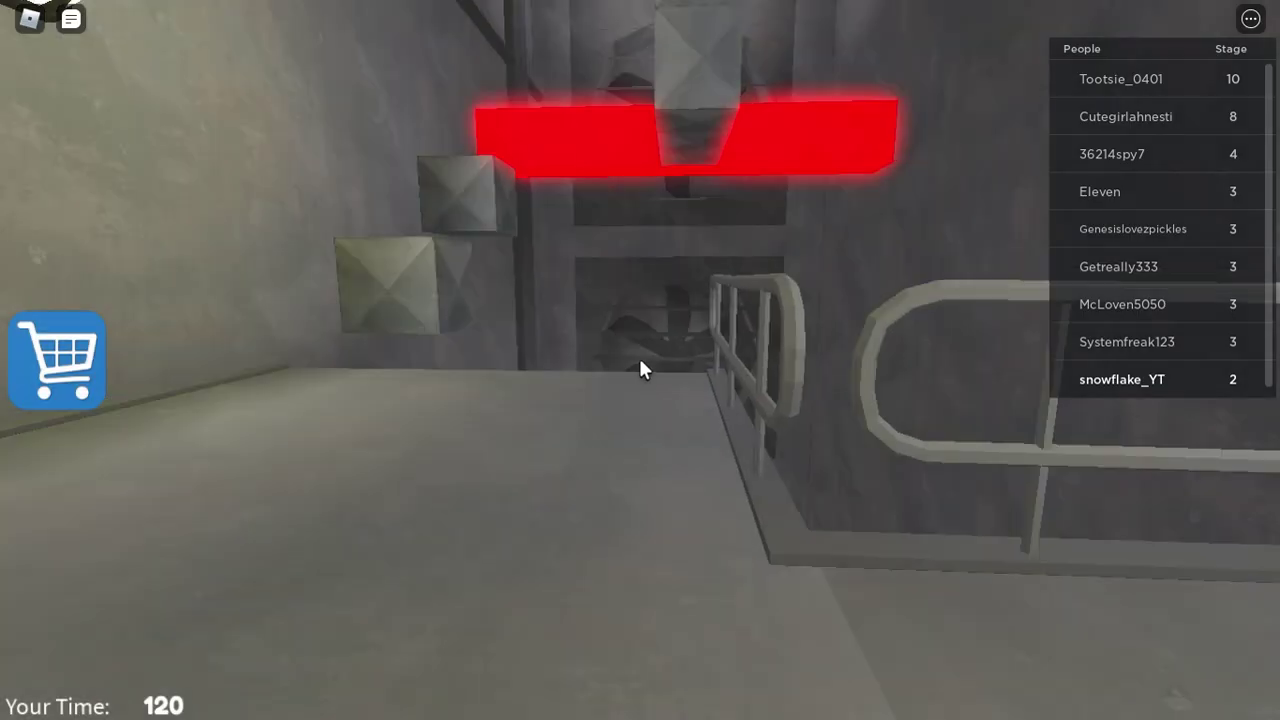
pyautogui.press('w')
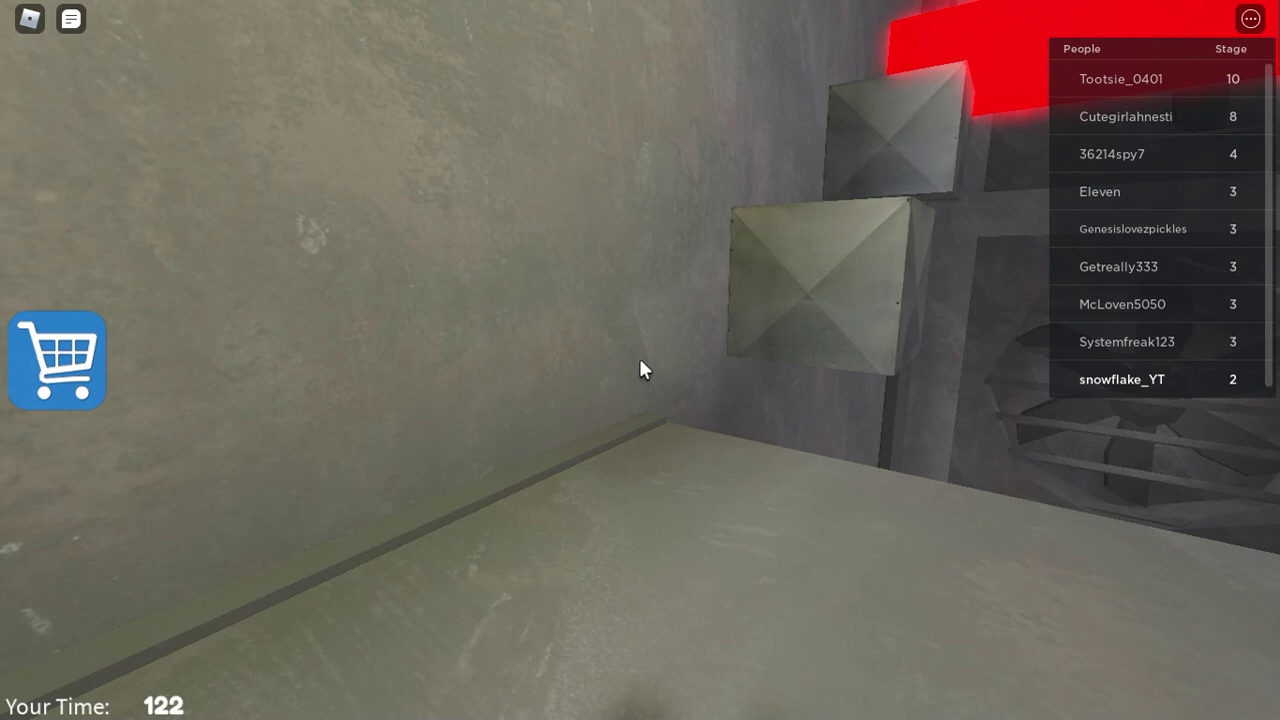
pyautogui.press('w')
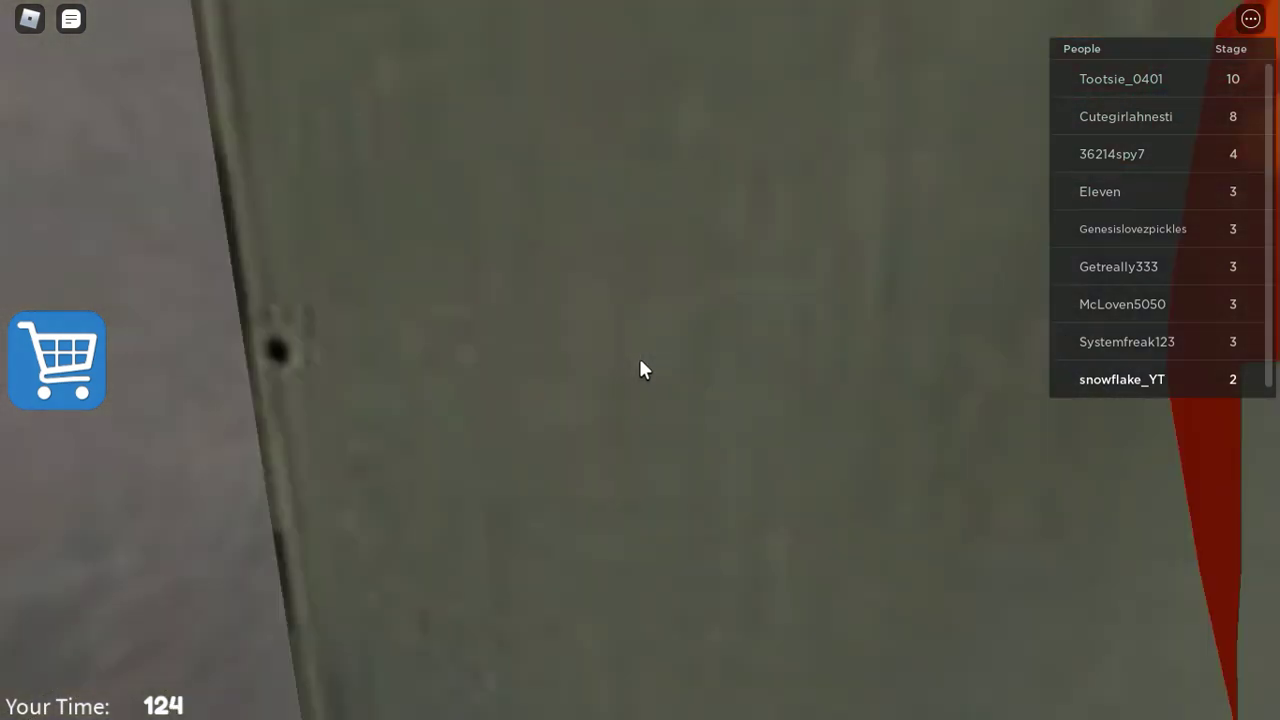
pyautogui.press('w')
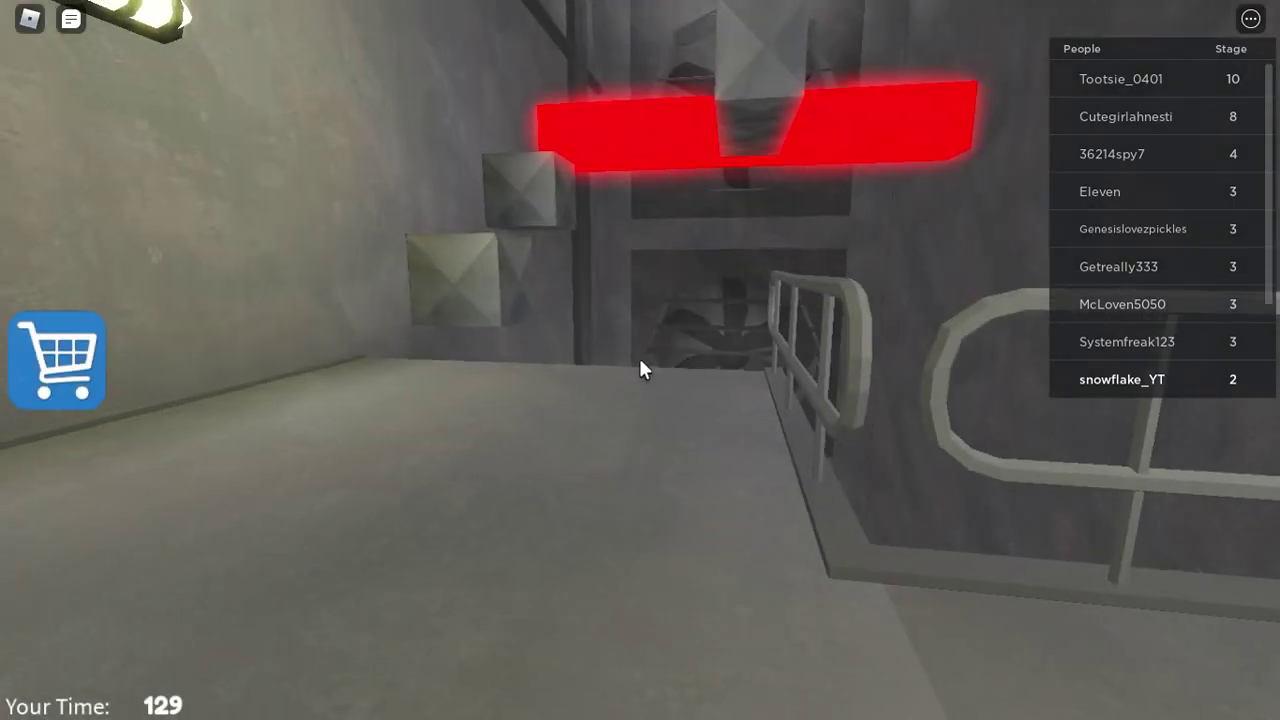
# Step: Run to the wall blocks and climb past the red beam toward the vent
pyautogui.moveTo(640, 368); pyautogui.dragTo(640, 368)
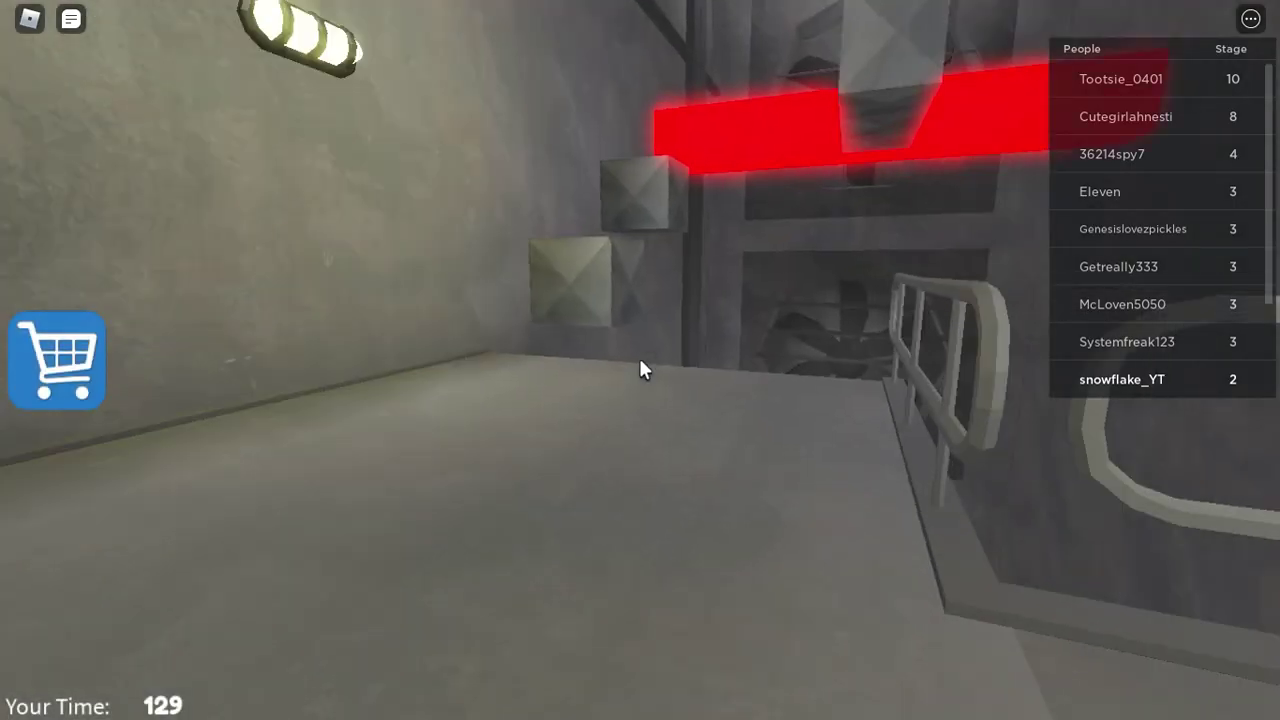
pyautogui.press('w')
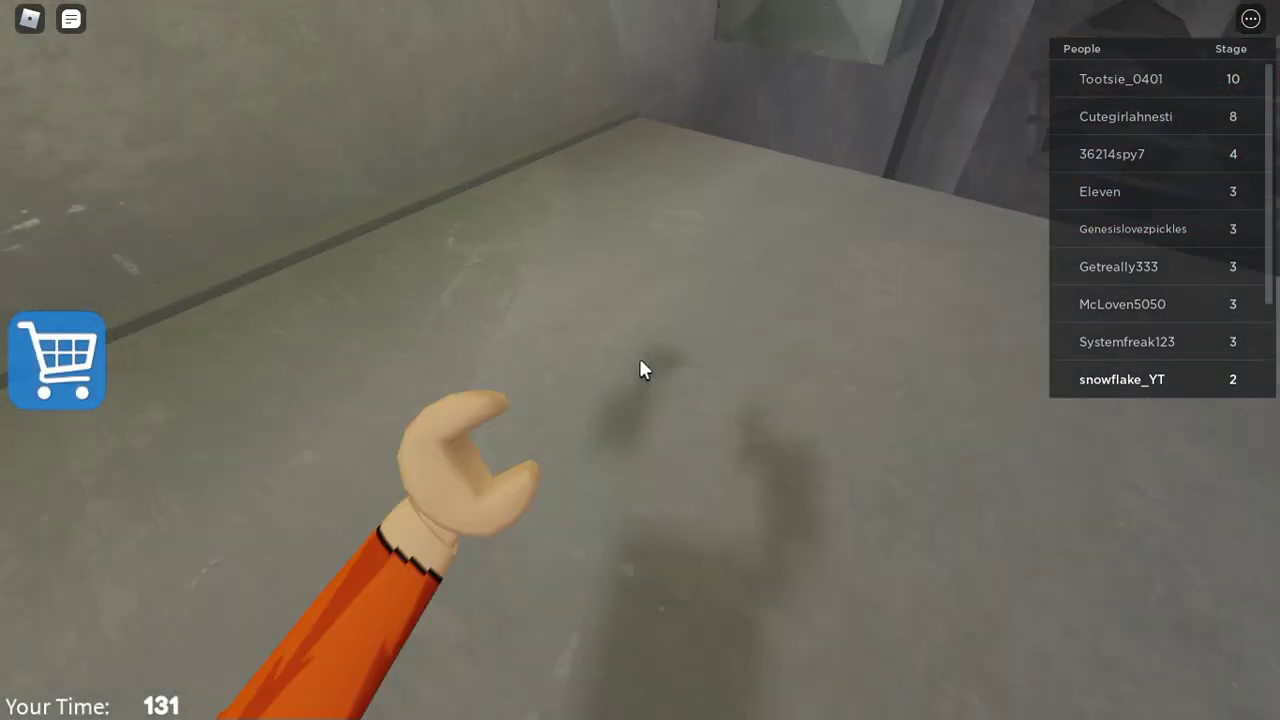
pyautogui.press('w')
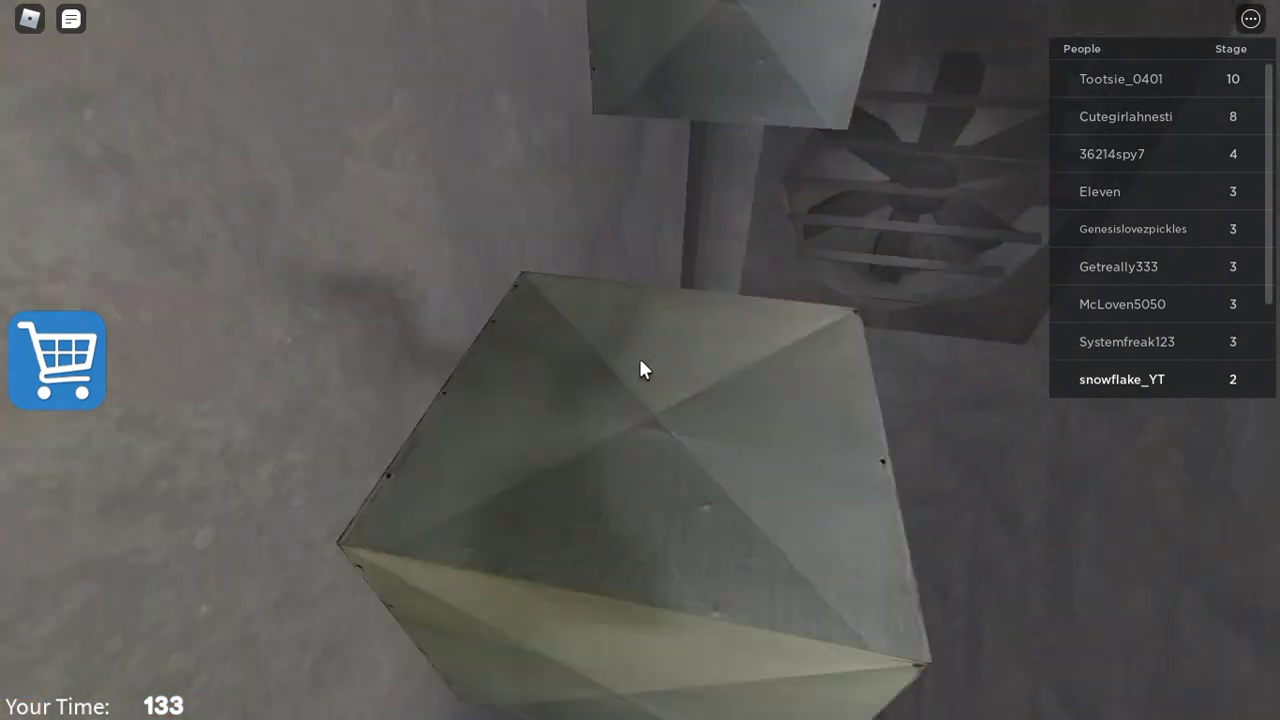
pyautogui.press('w')
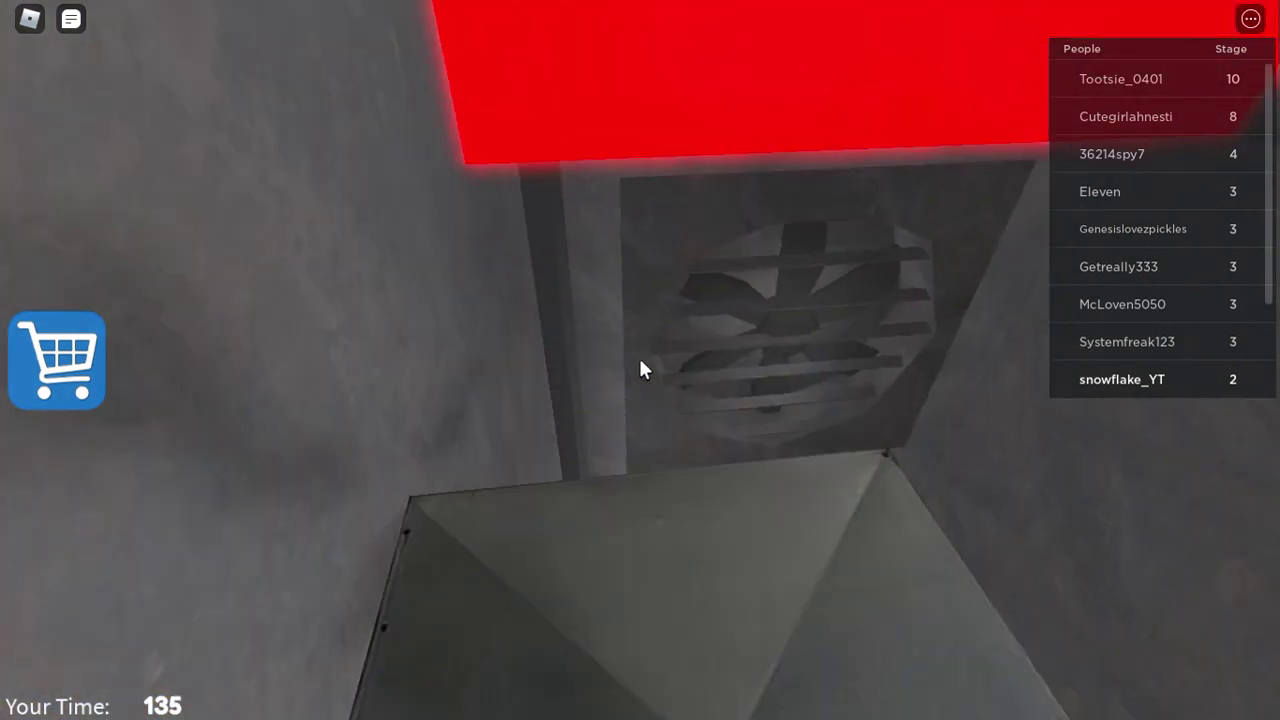
pyautogui.press('w')
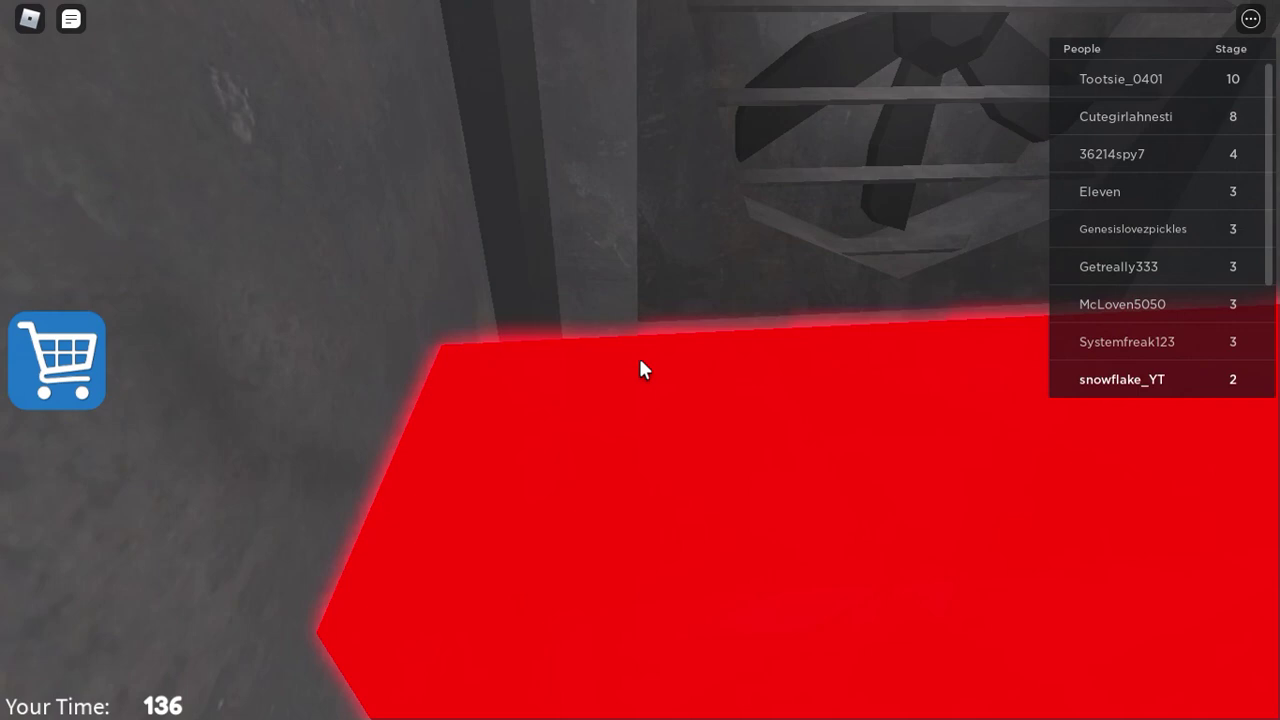
pyautogui.press('w')
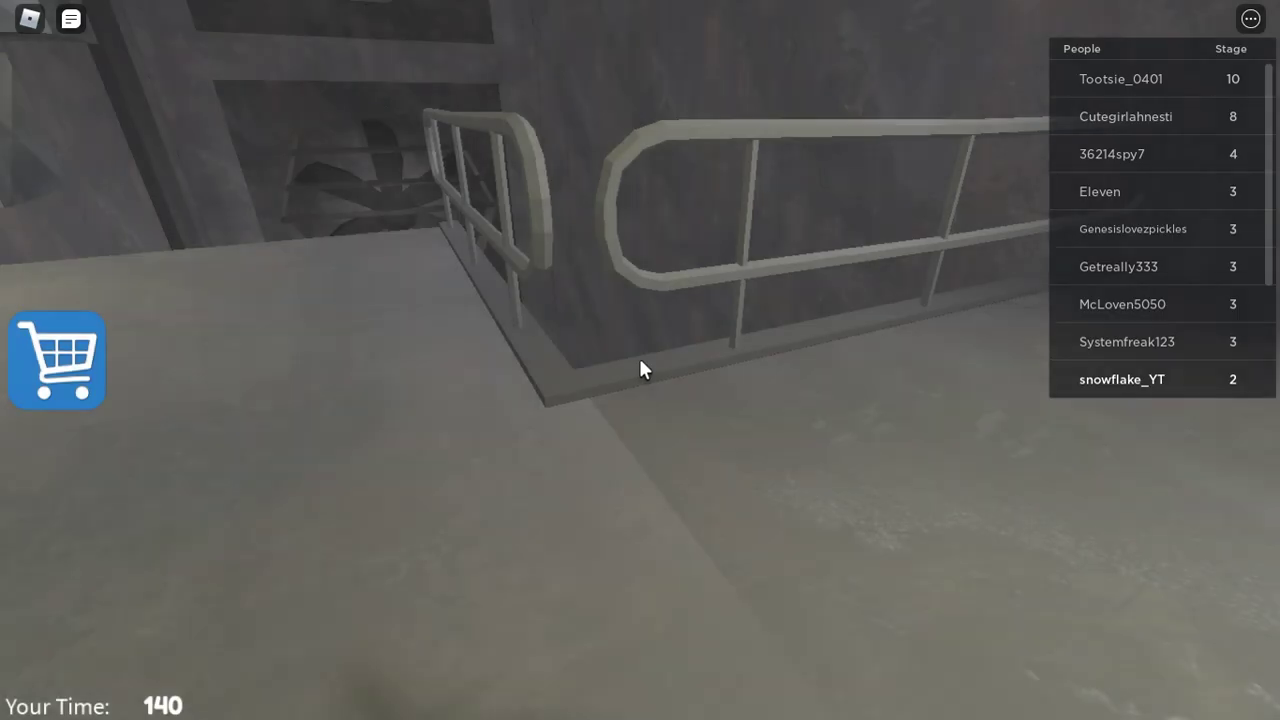
# Step: Turn back to the lit wall, climb onto a wall block, and look up at the beam
pyautogui.moveTo(640, 370); pyautogui.dragTo(640, 370)
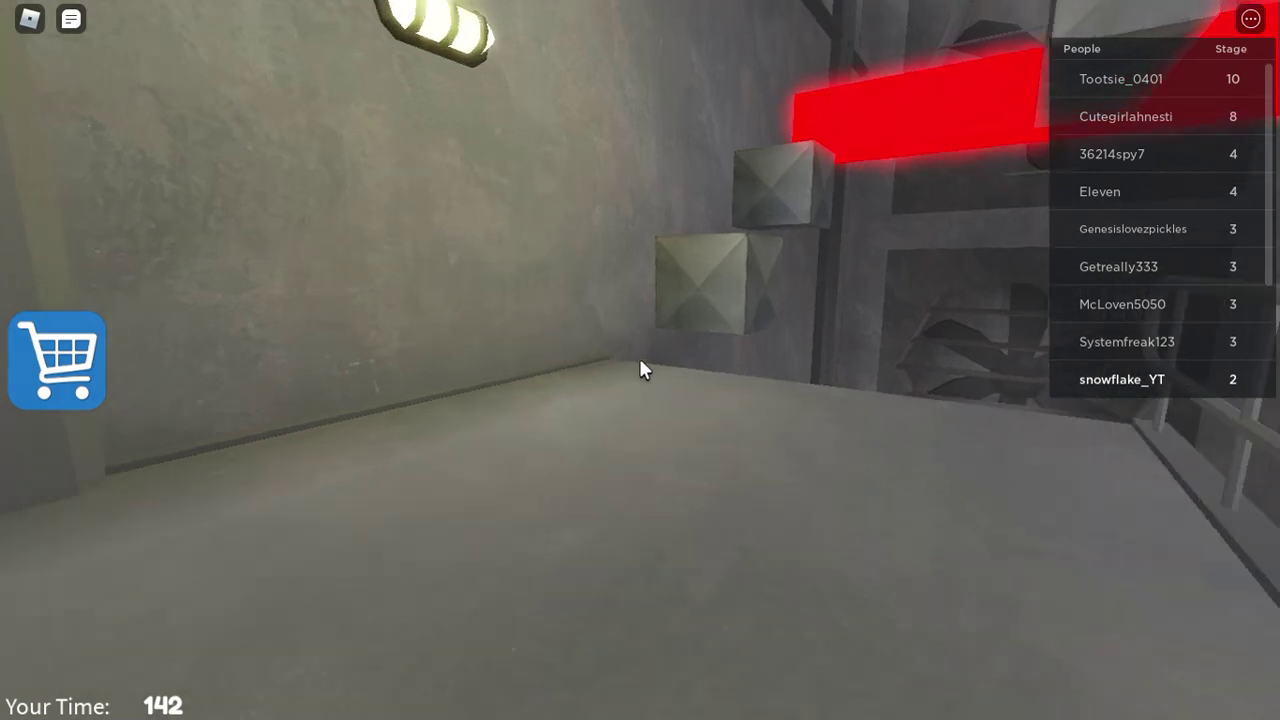
pyautogui.press('w')
pyautogui.press('w')
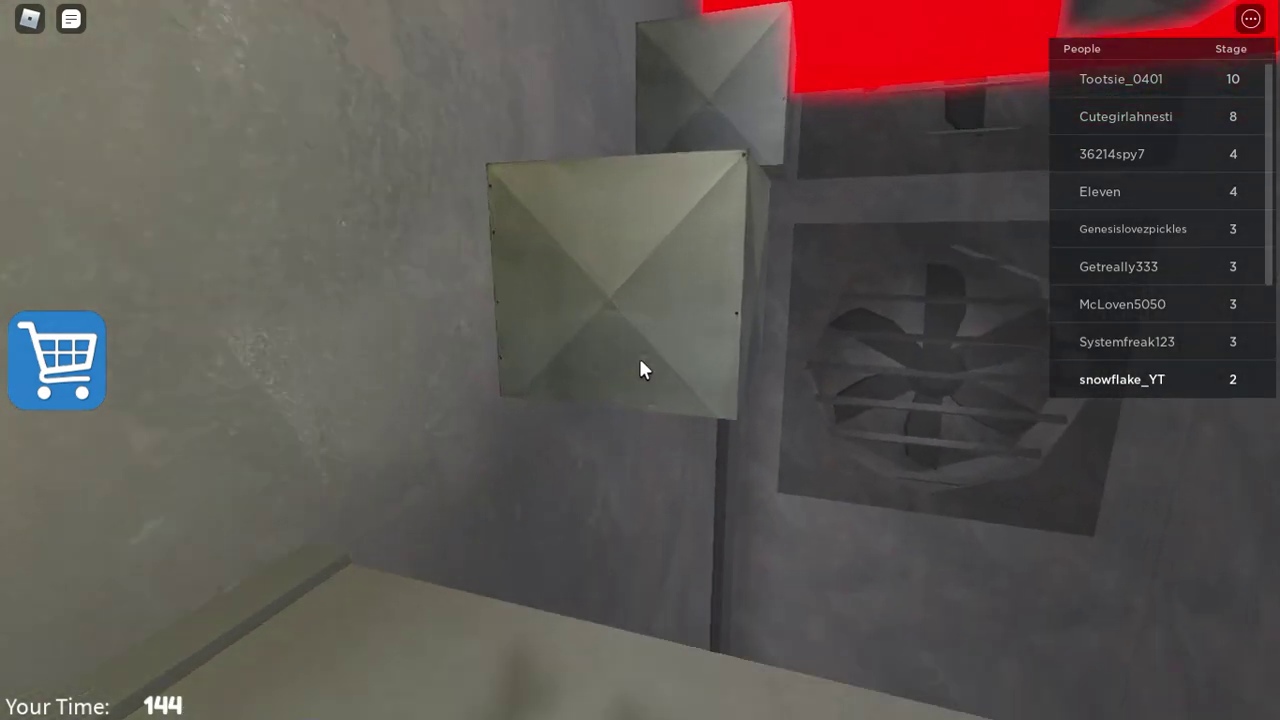
pyautogui.press('space')
pyautogui.moveTo(640, 370); pyautogui.dragTo(640, 370)
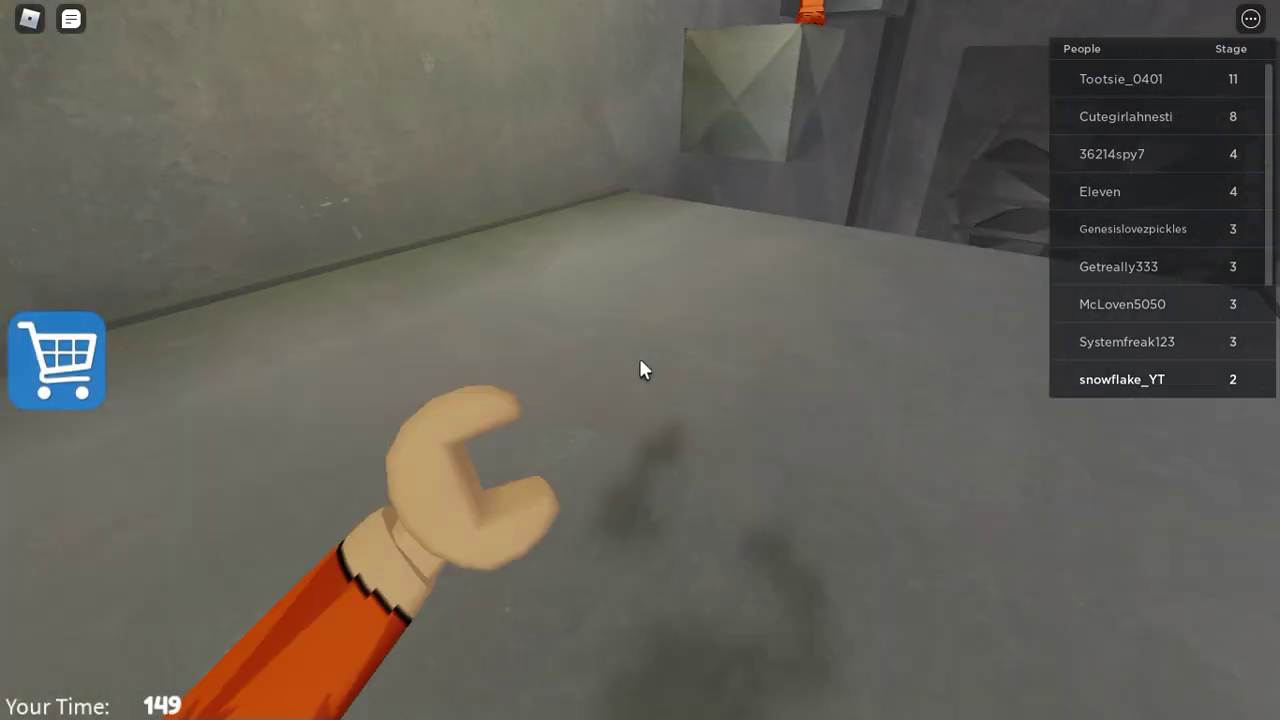
pyautogui.moveTo(640, 370); pyautogui.dragTo(640, 370)
# Step: Jump onto the upper cube and red platform, then climb higher and look down the shaft
pyautogui.press('w')
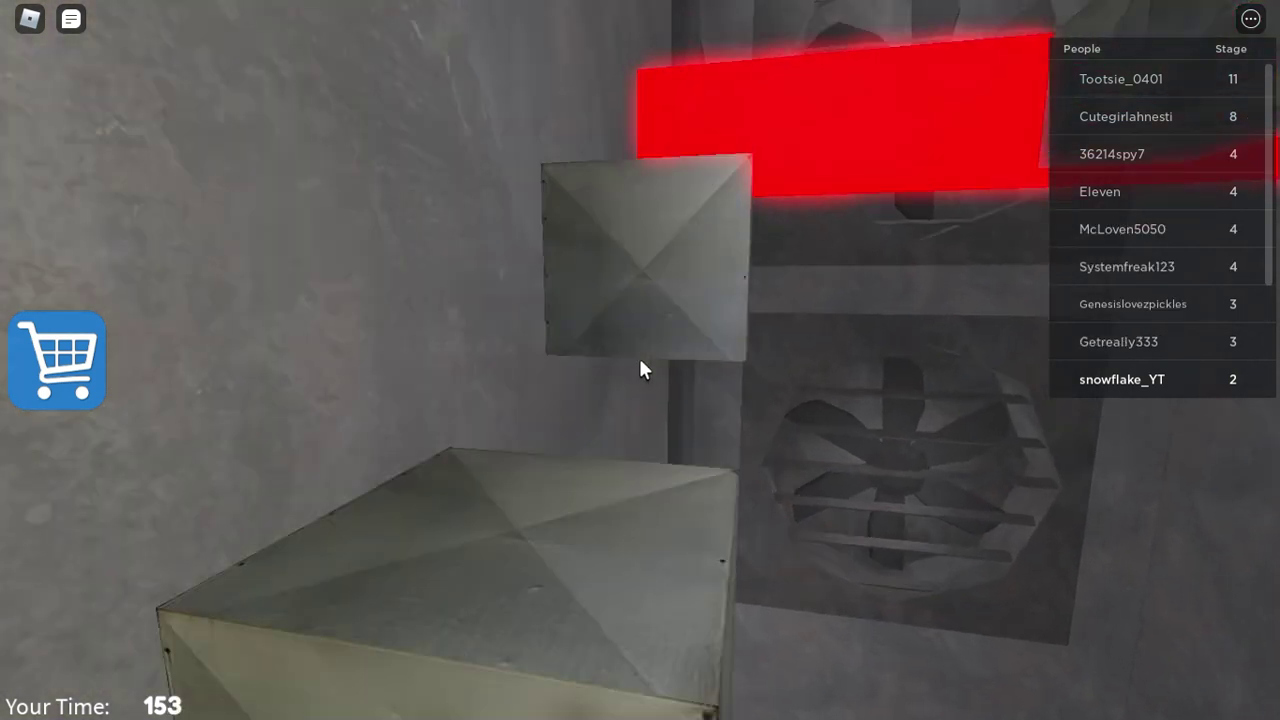
pyautogui.press('w')
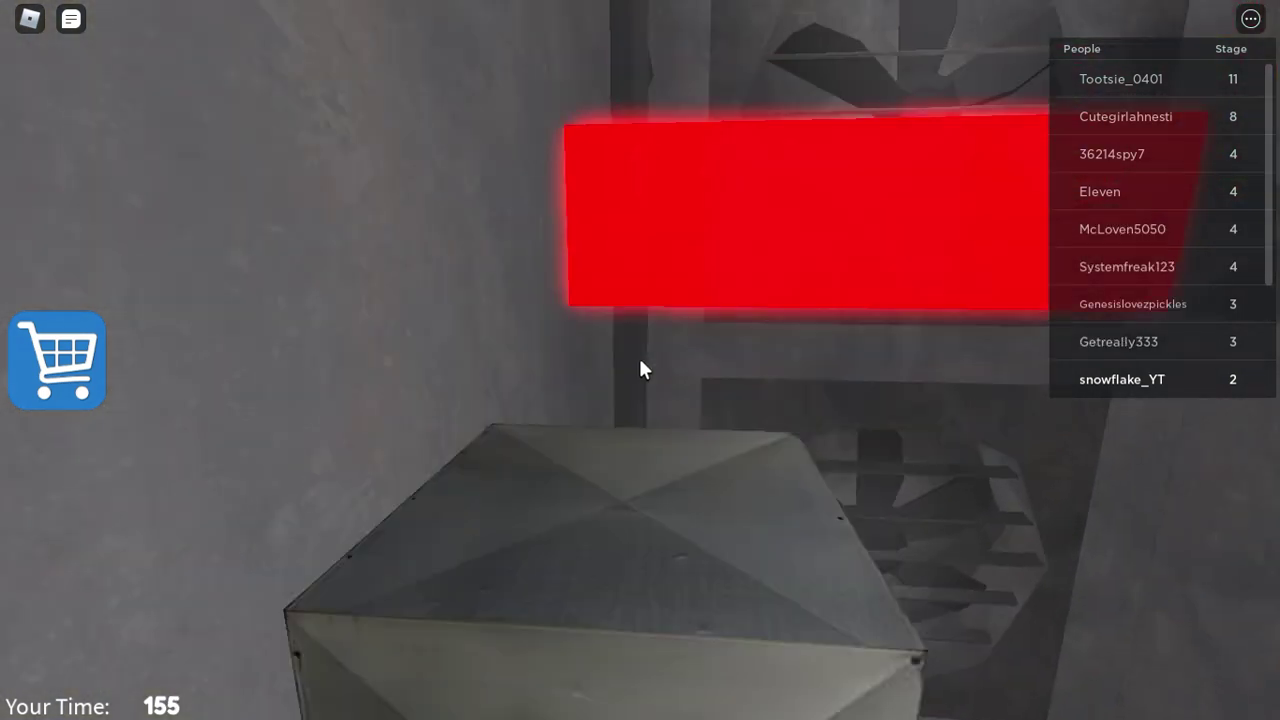
pyautogui.moveTo(640, 370); pyautogui.dragTo(640, 370)
pyautogui.press('w')
pyautogui.press('space')
pyautogui.press('w')
pyautogui.press('w')
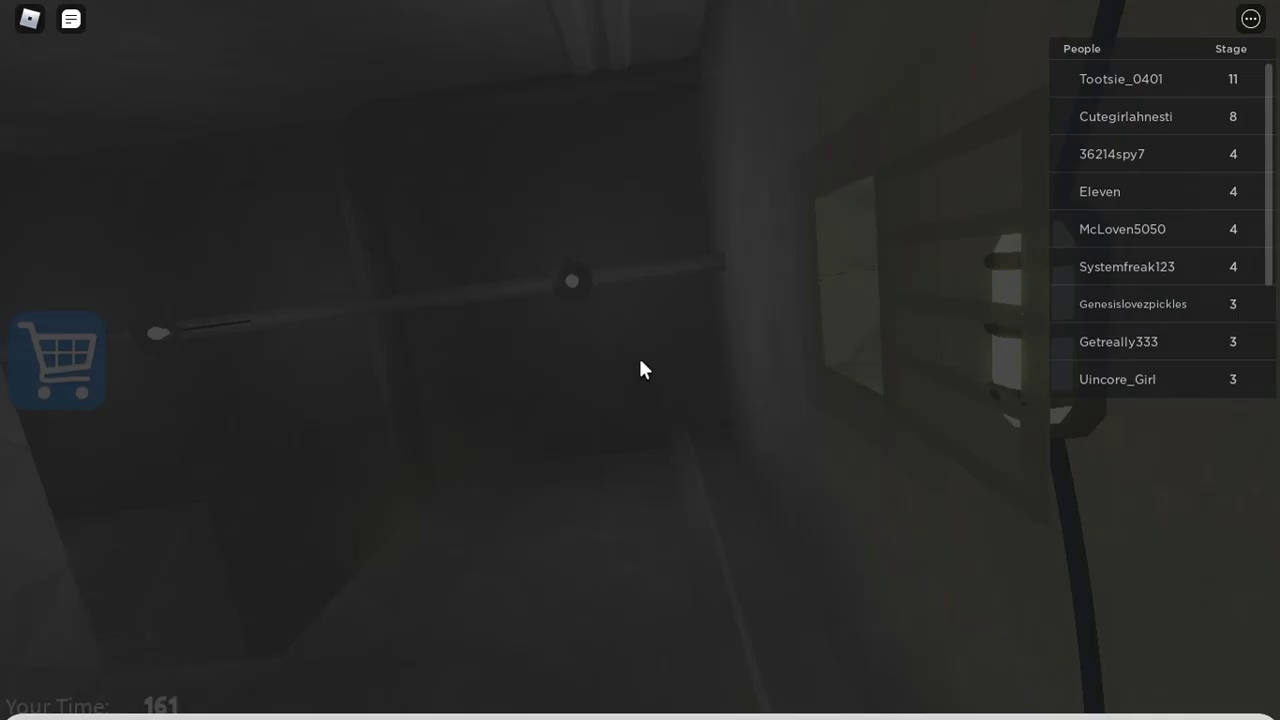
pyautogui.moveTo(640, 370); pyautogui.dragTo(640, 370)
pyautogui.press('w')
pyautogui.press('w')
pyautogui.press('w')
pyautogui.press('w')
pyautogui.press('w')
pyautogui.press('w')
pyautogui.press('w')
# Step: Move into the area with the red block and turn around beside it
pyautogui.press('w')
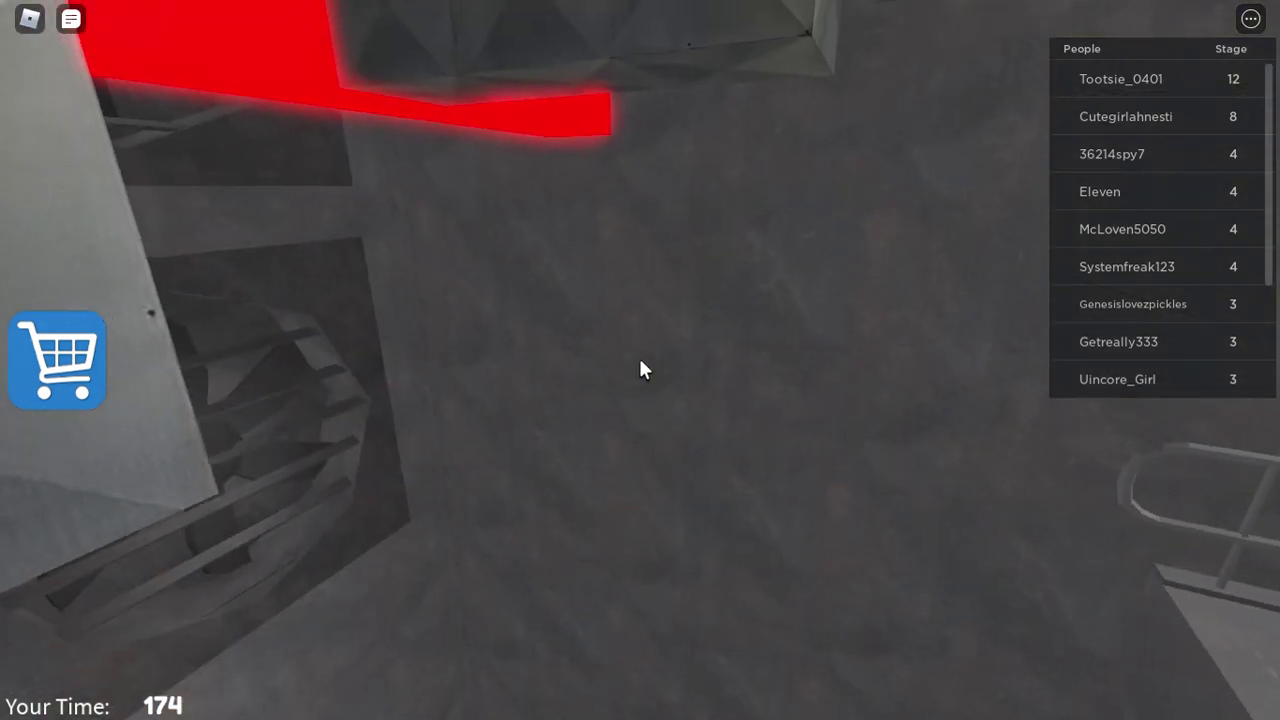
pyautogui.press('w')
pyautogui.moveTo(640, 370); pyautogui.dragTo(640, 370)
pyautogui.press('w')
pyautogui.press('w')
pyautogui.press('w')
pyautogui.press('w')
pyautogui.press('w')
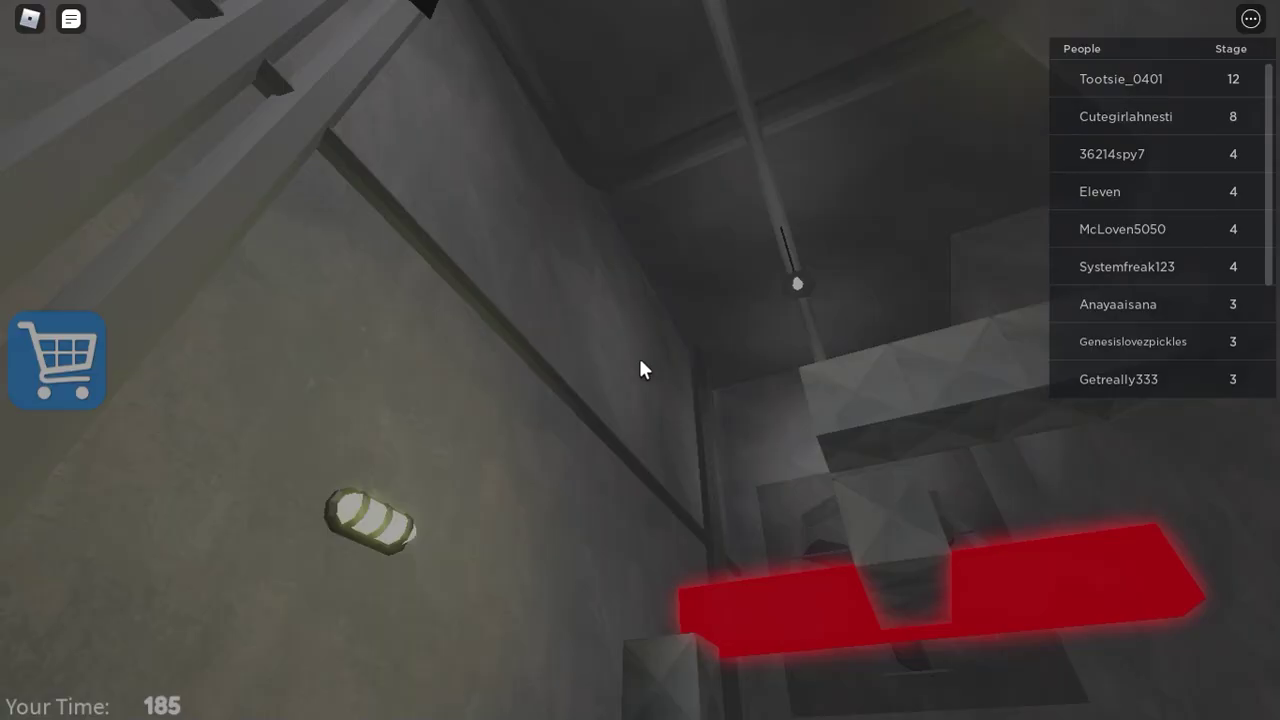
# Step: After respawning, look around and walk forward behind another player
pyautogui.press('w')
pyautogui.moveTo(640, 370); pyautogui.dragTo(640, 370)
pyautogui.press('w')
pyautogui.press('w')
pyautogui.press('w')
pyautogui.press('w')
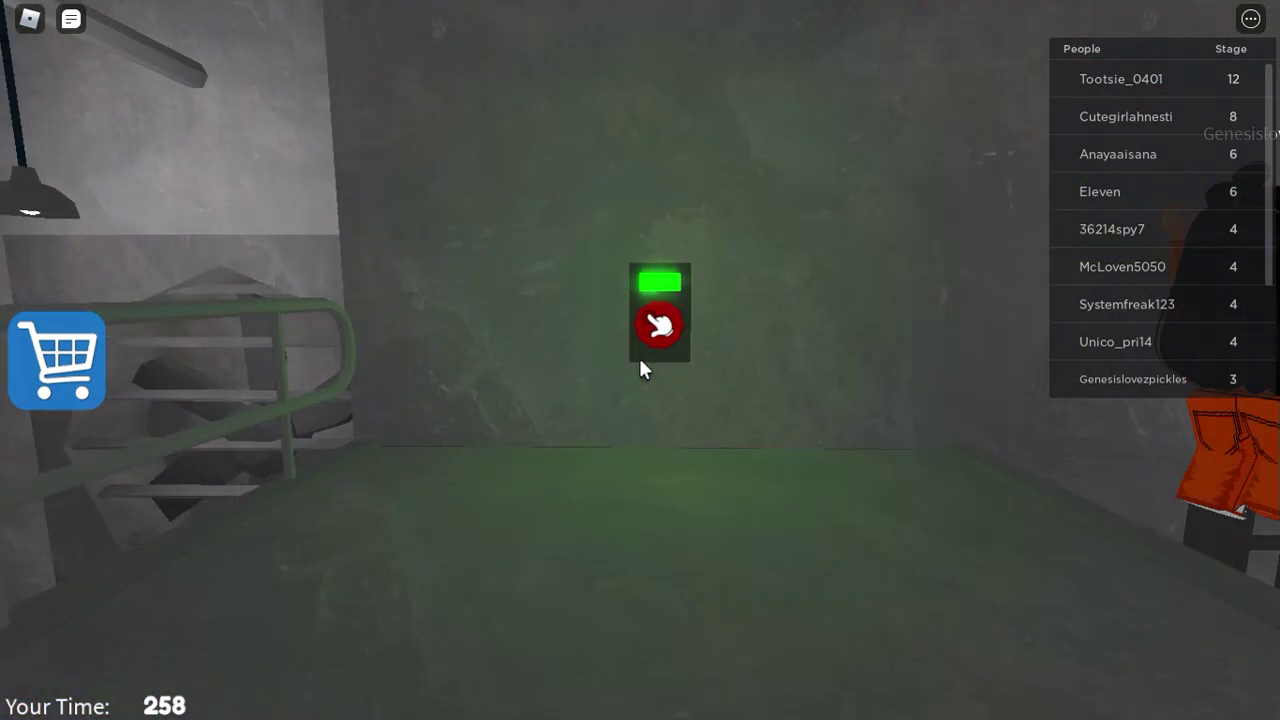
# Step: Press the red hand cell button on the green-lit wall panel
pyautogui.click(645, 375)
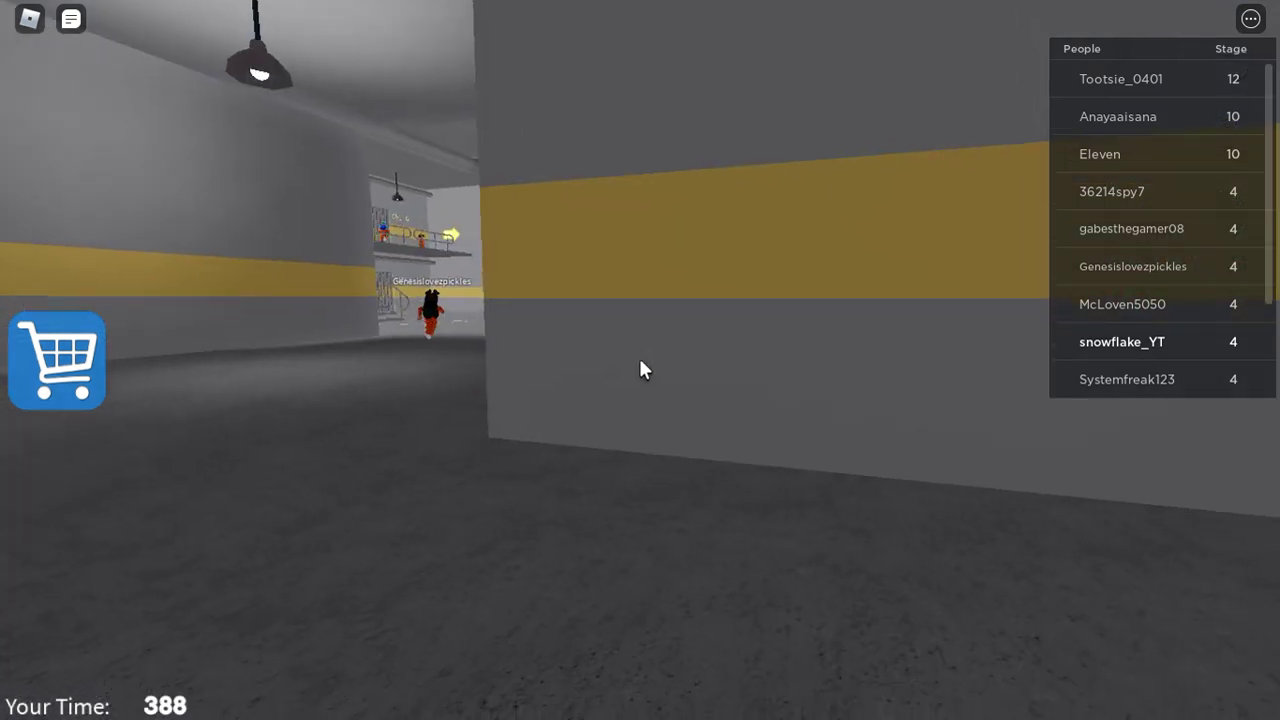
# Step: Walk the corridor toward the cell block and turn to face the police guard
pyautogui.press('w')
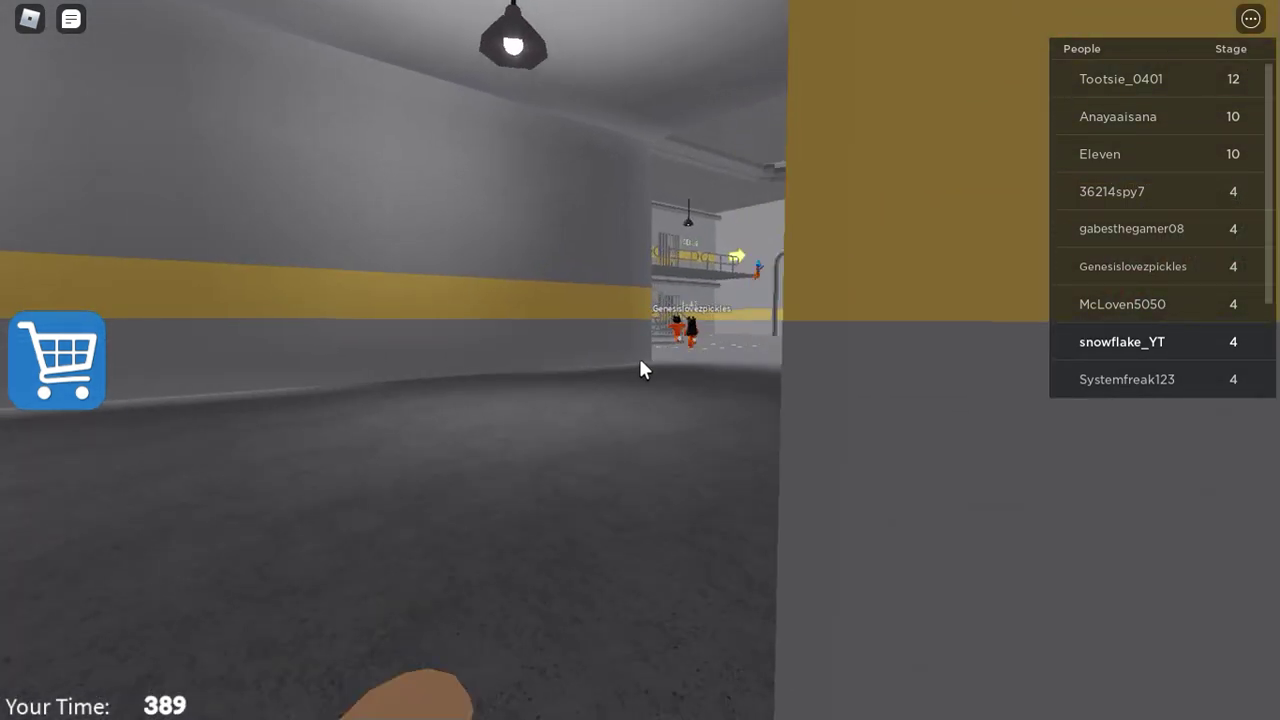
pyautogui.press('w')
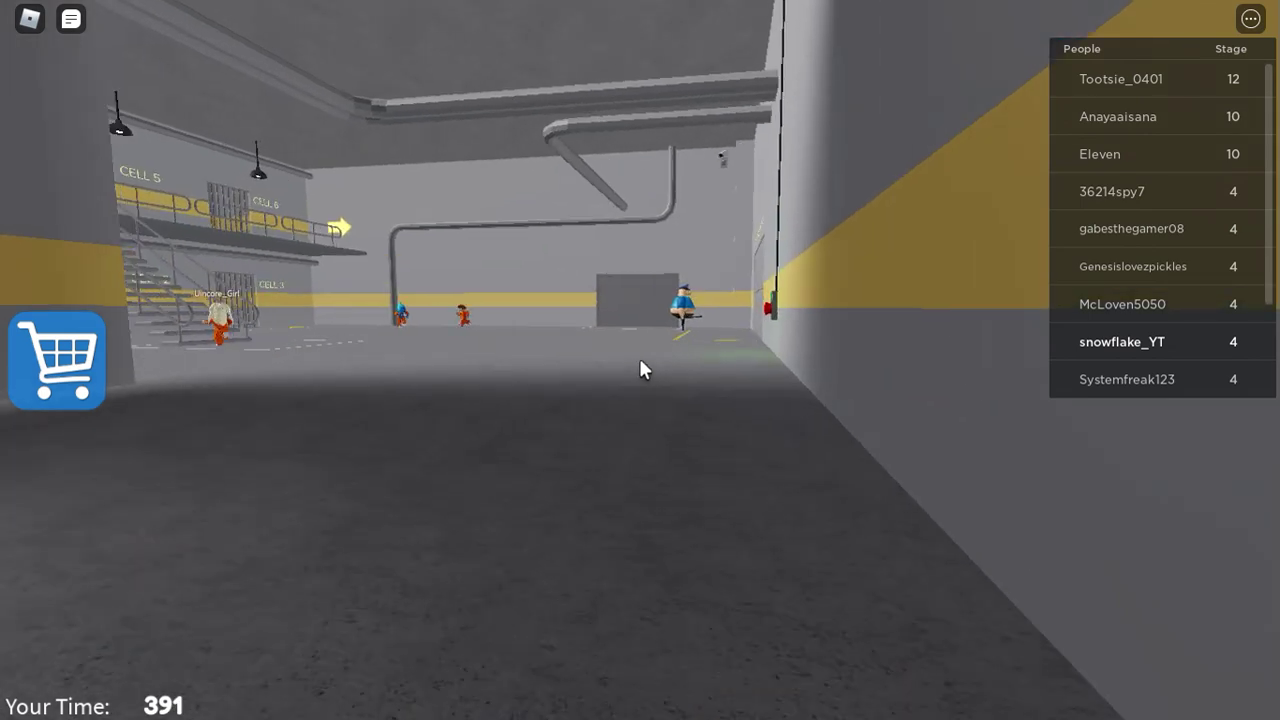
pyautogui.press('w')
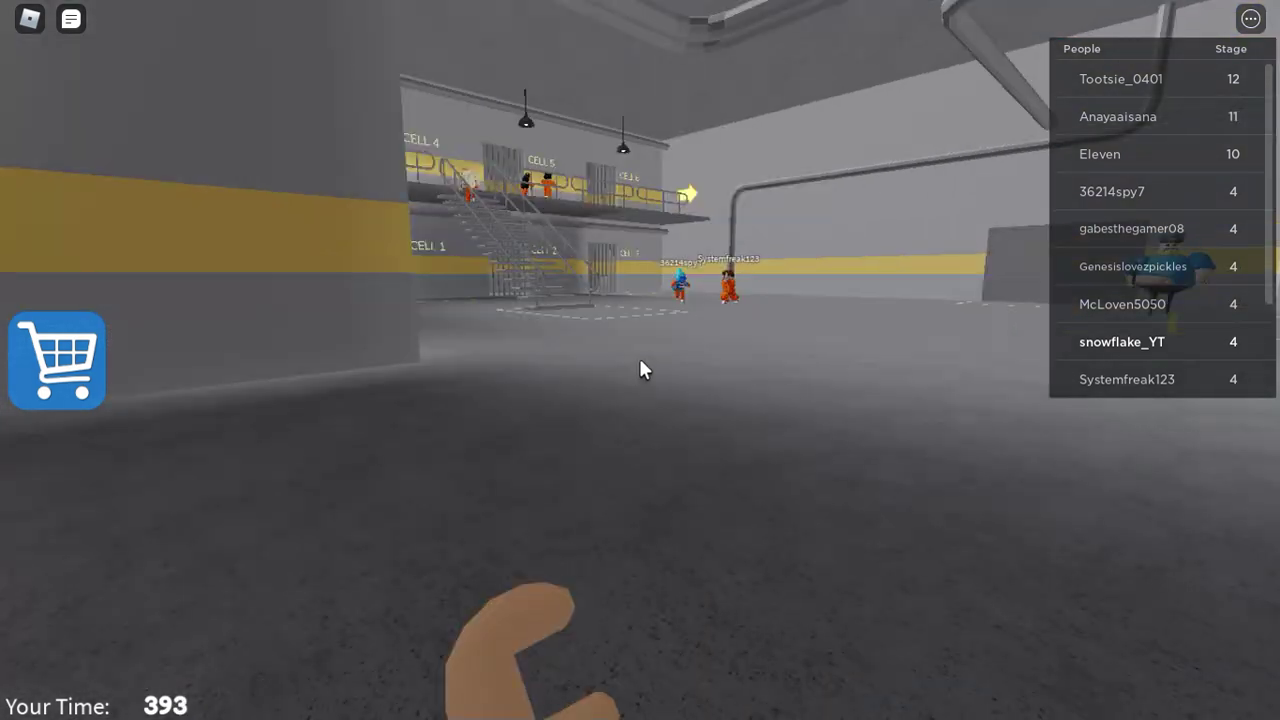
pyautogui.press('w')
pyautogui.press('w')
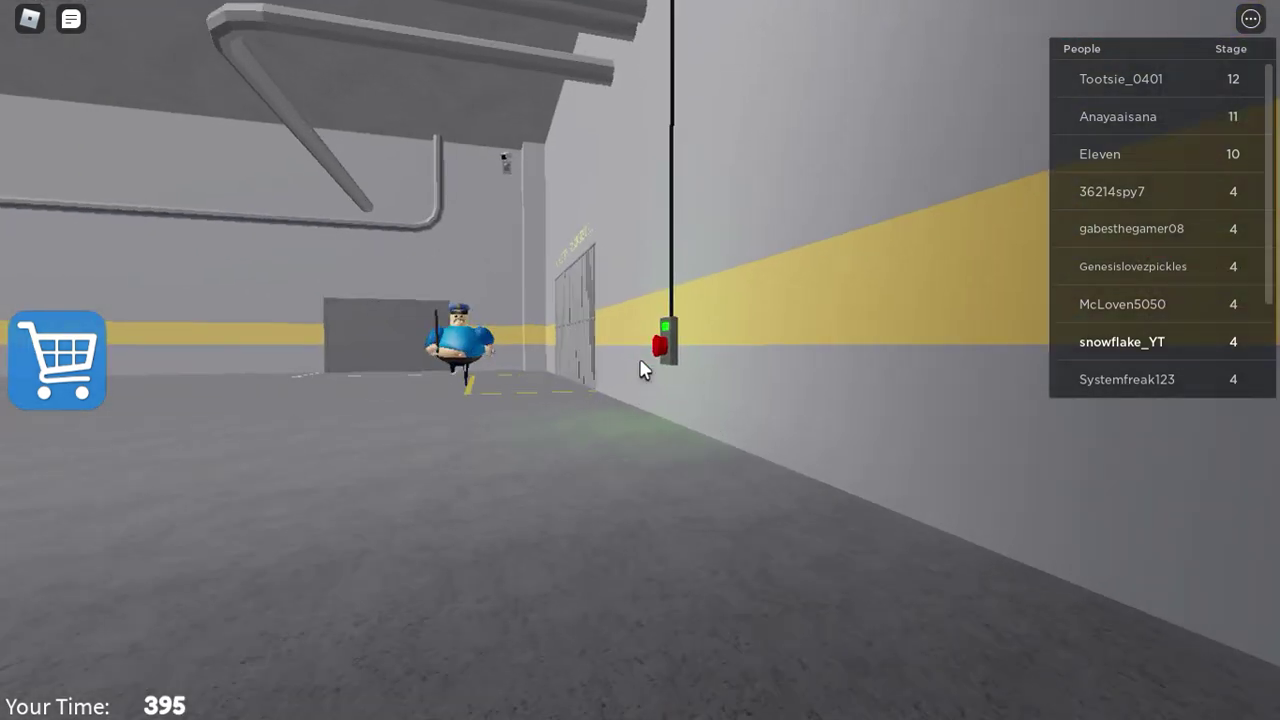
pyautogui.press('w')
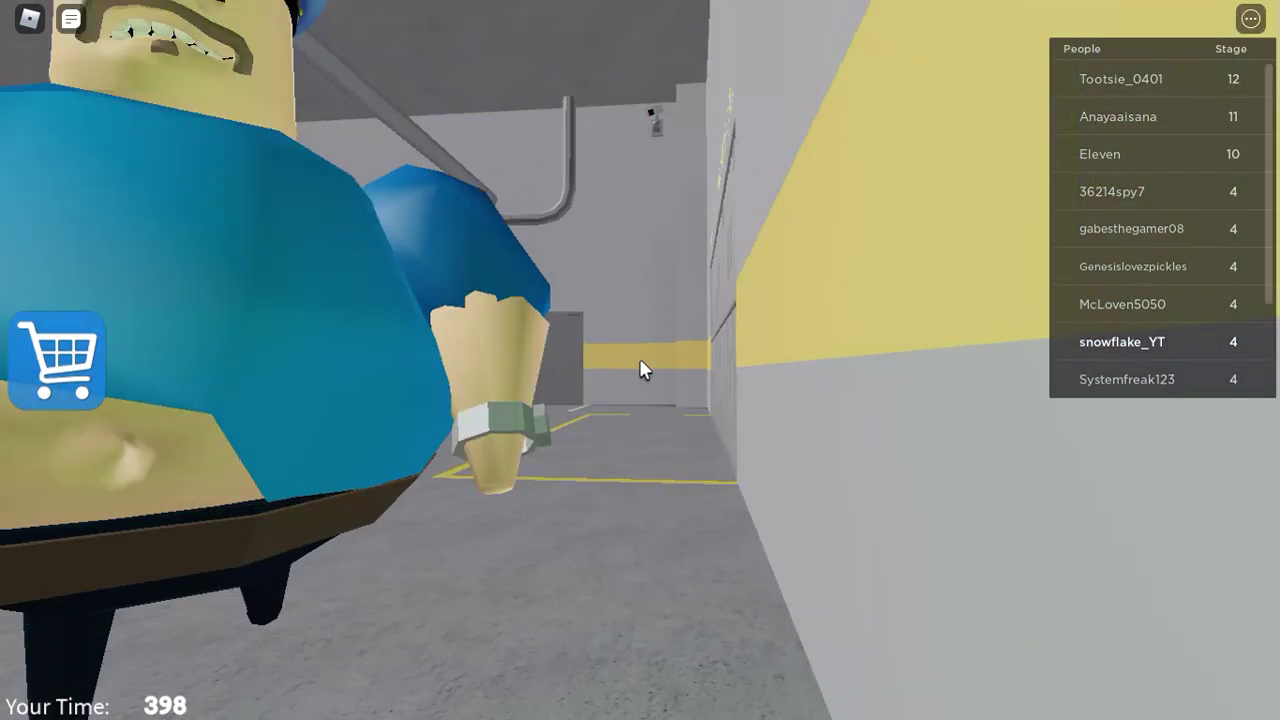
pyautogui.moveTo(618, 181); pyautogui.dragTo(1042, 487)
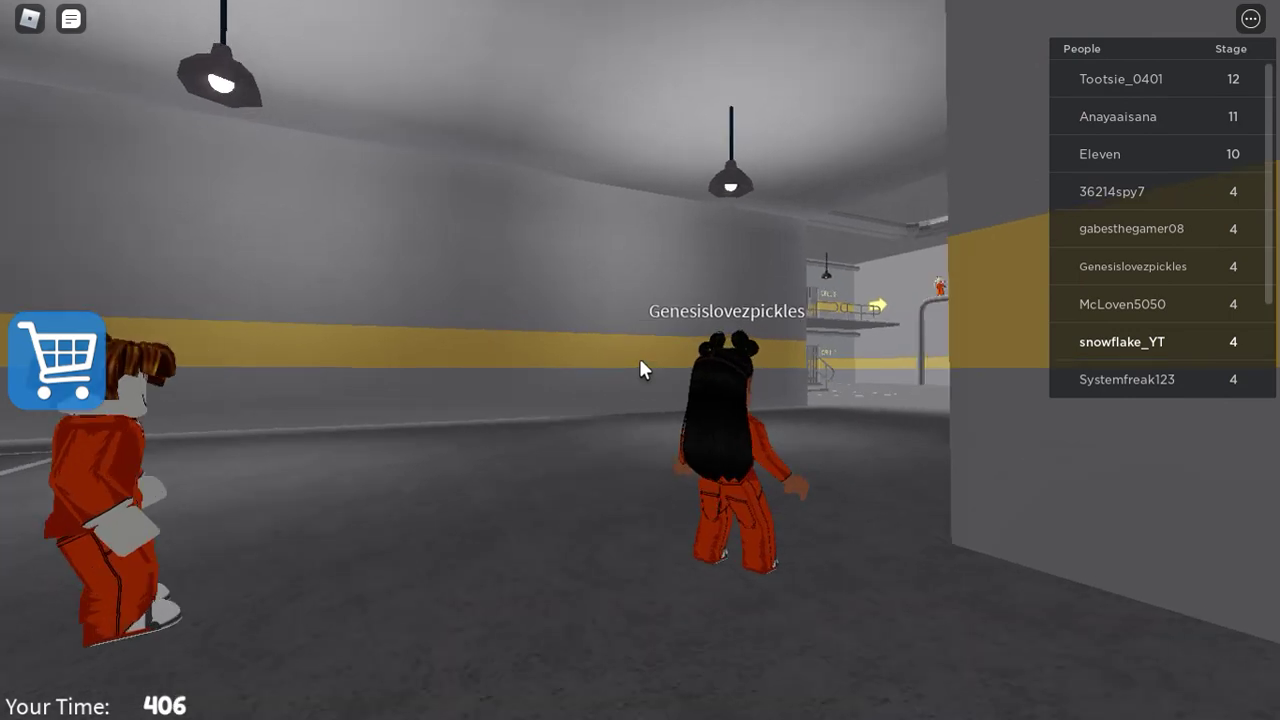
pyautogui.scroll(5, 643, 369)
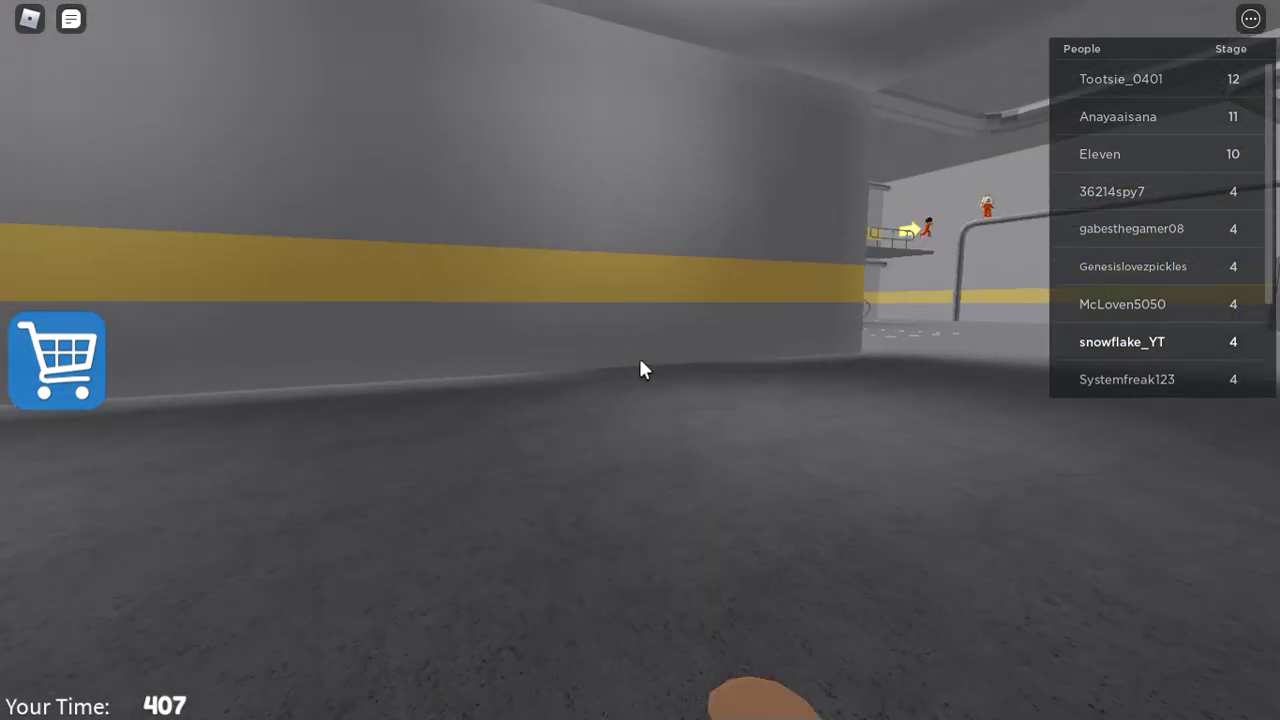
# Step: Walk through the hallway and position yourself in front of the cell block
pyautogui.press('w')
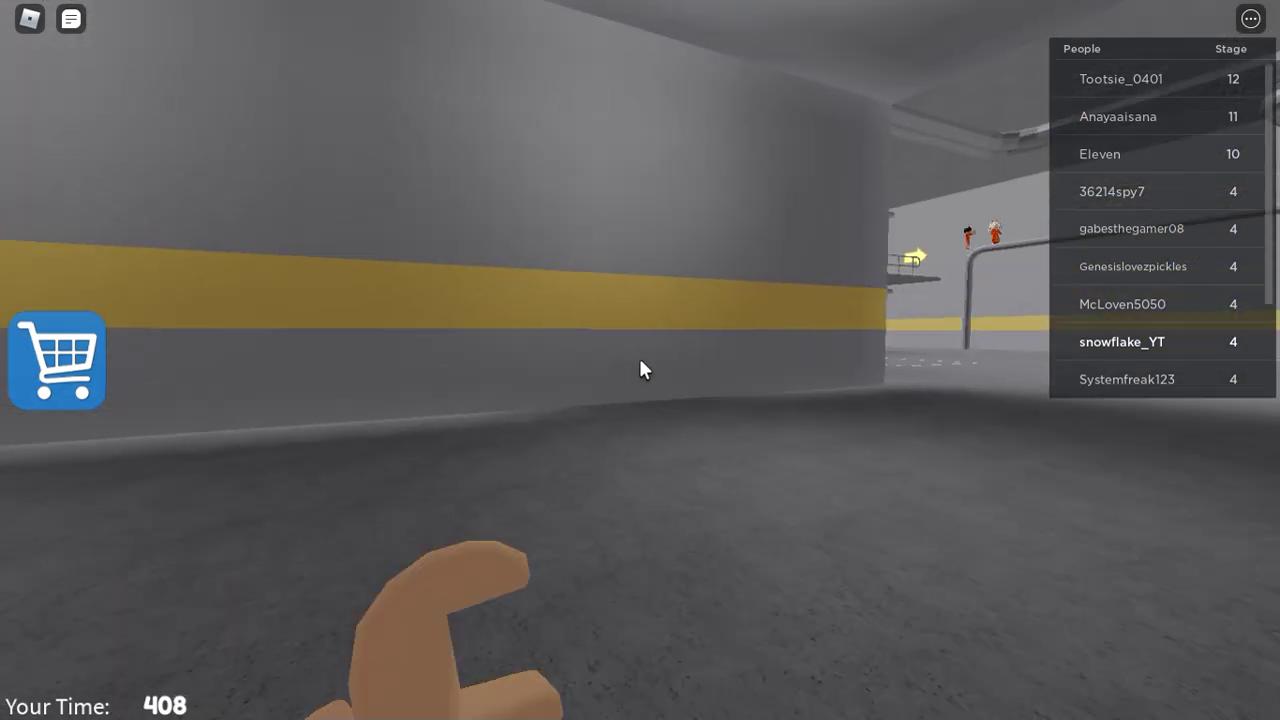
pyautogui.press('w')
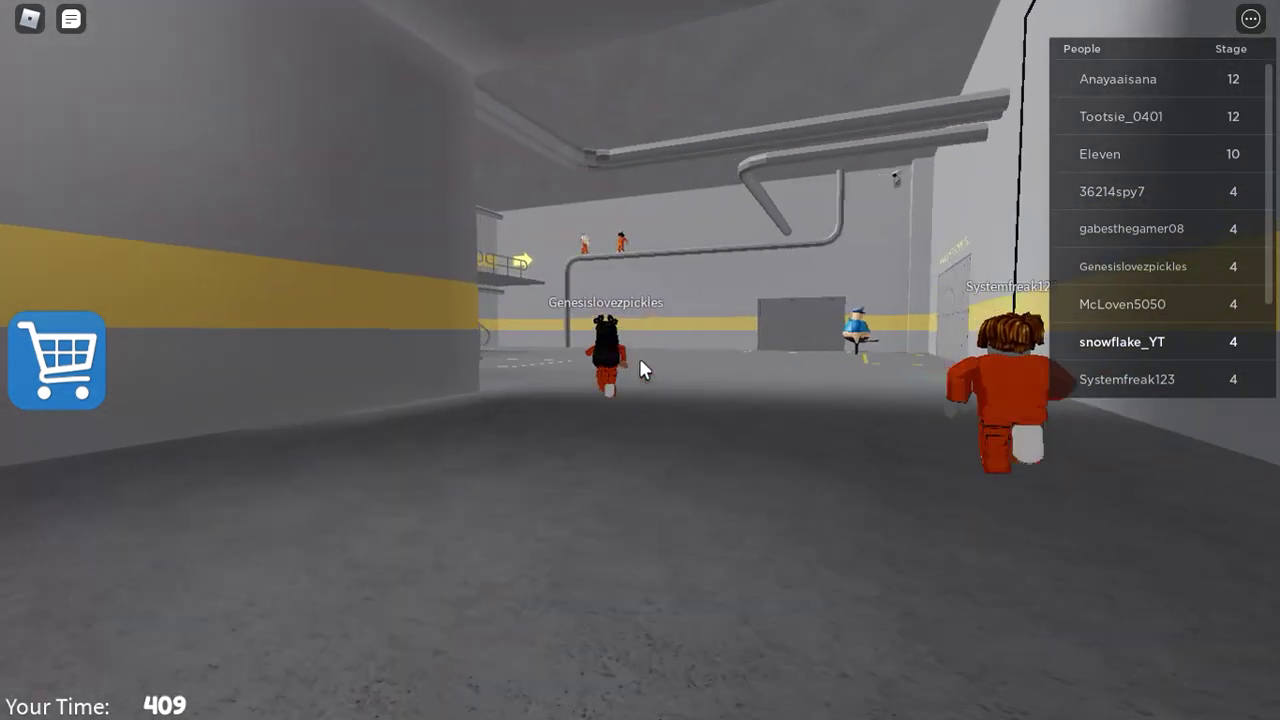
pyautogui.press('w')
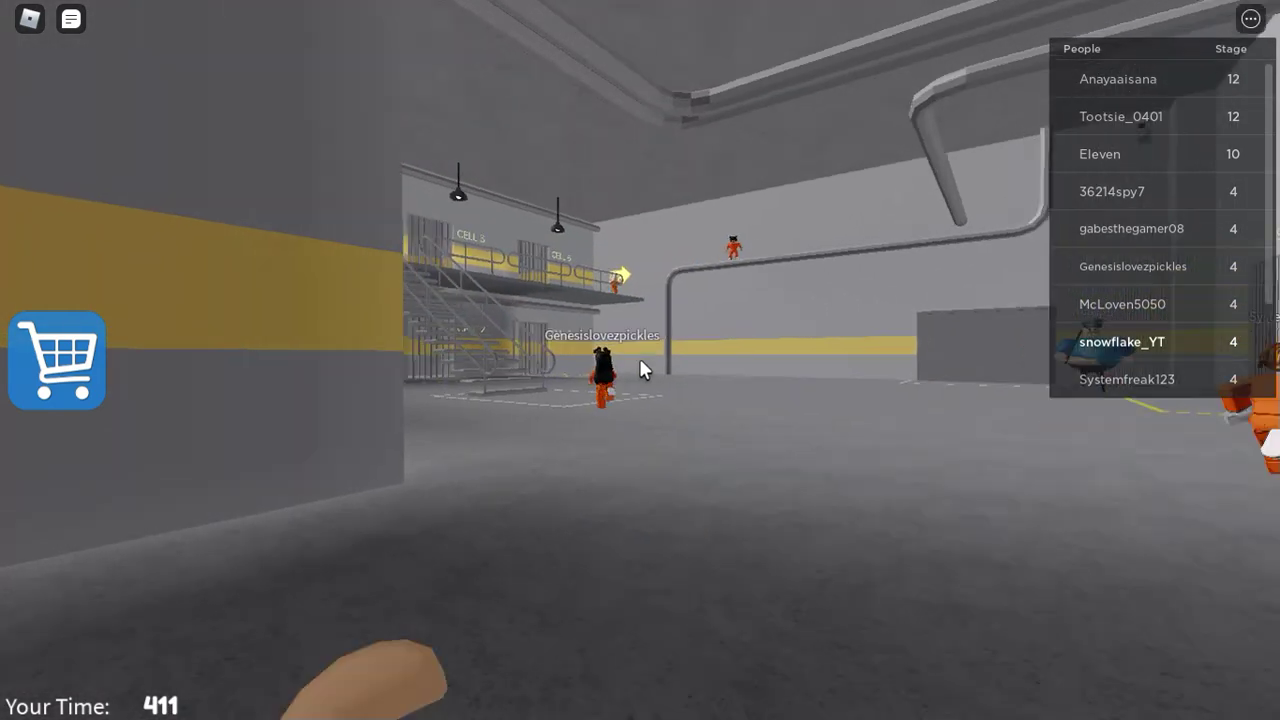
pyautogui.press('w')
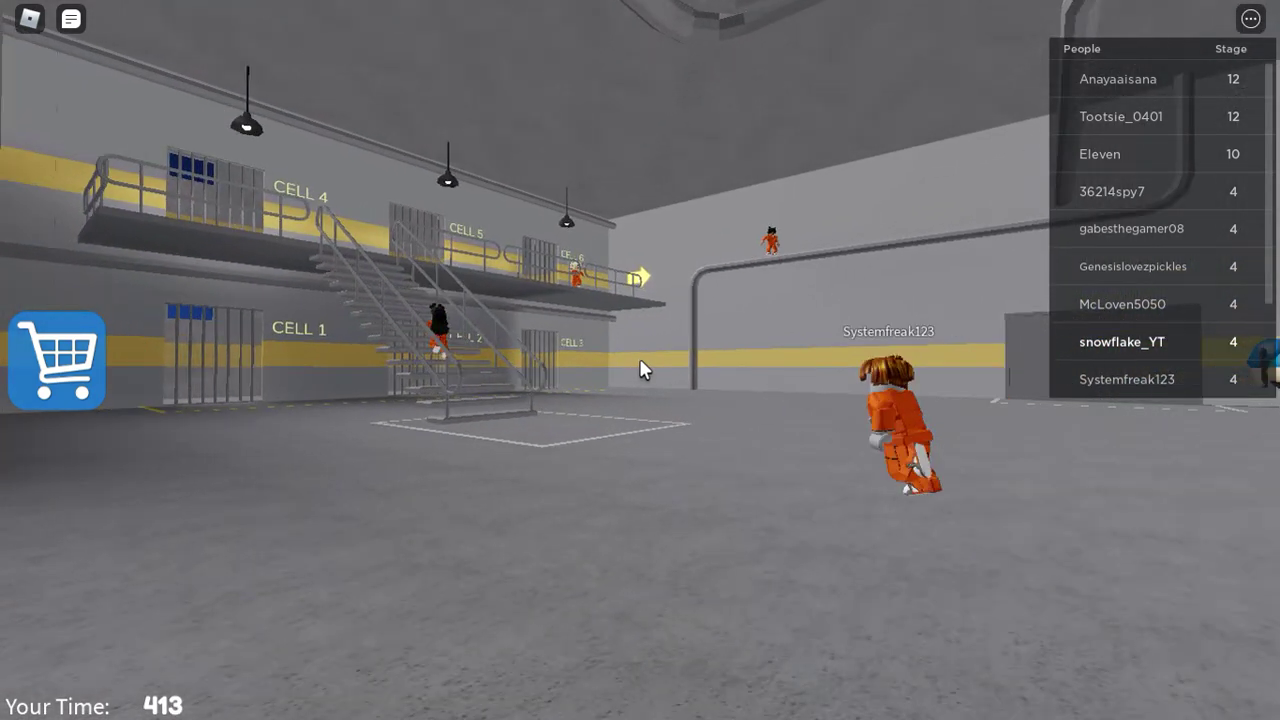
pyautogui.press('s')
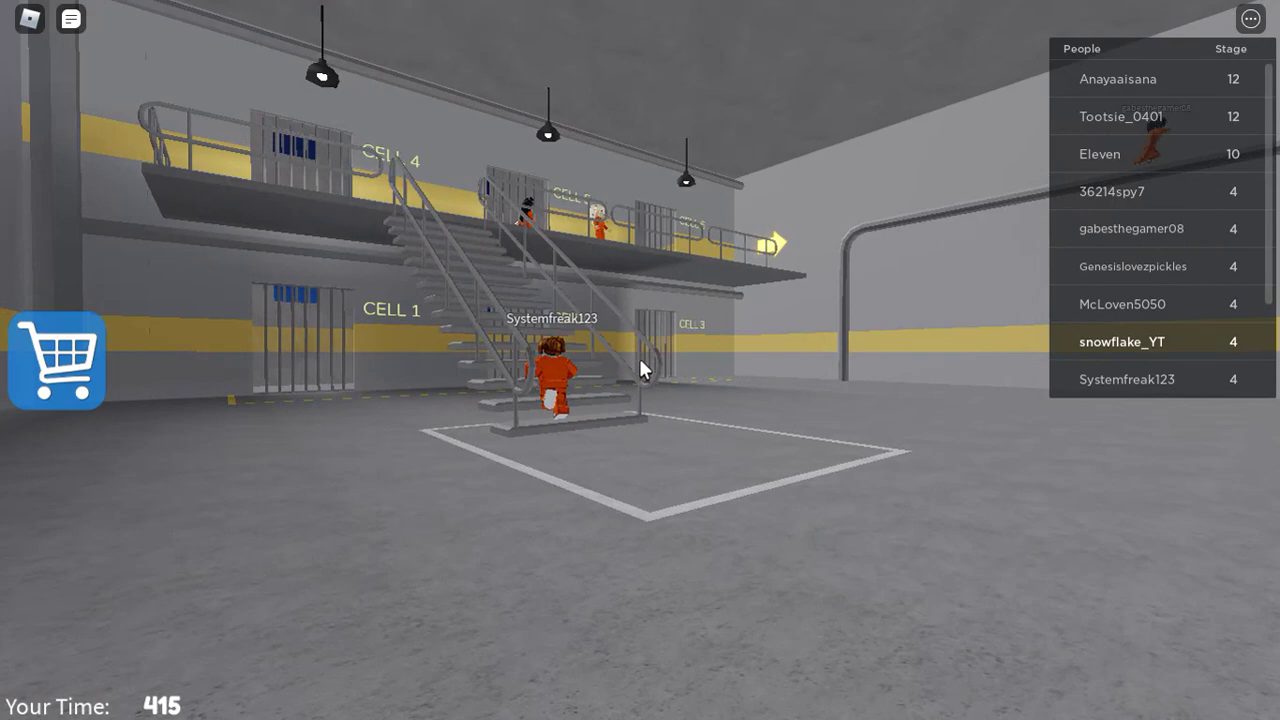
# Step: Climb the staircase and run along the upper walkway past CELL 5
pyautogui.press('w')
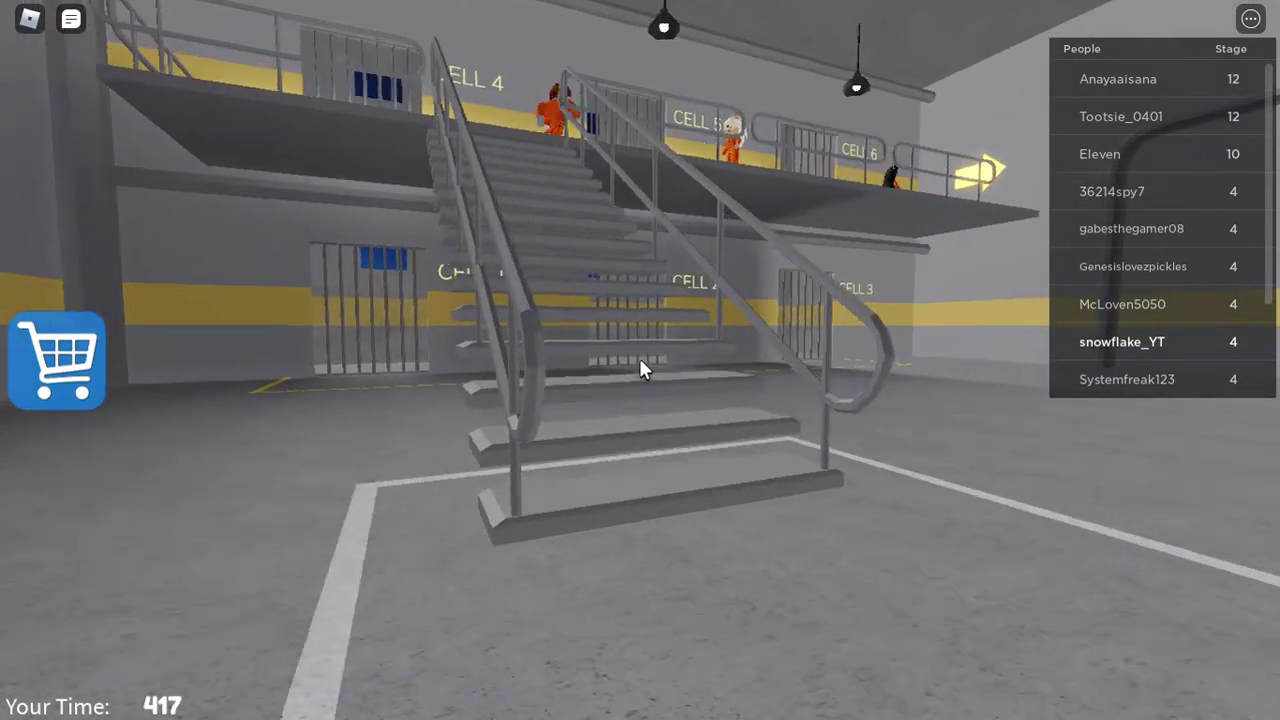
pyautogui.press('w')
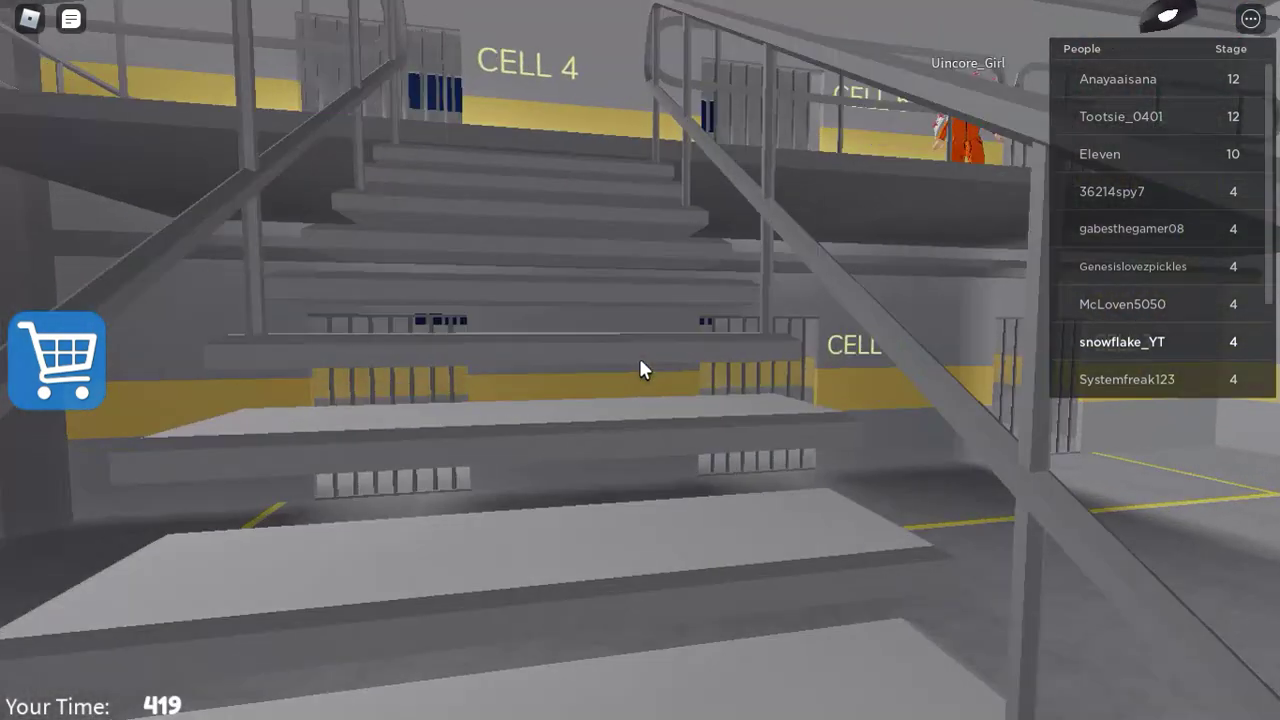
pyautogui.press('w')
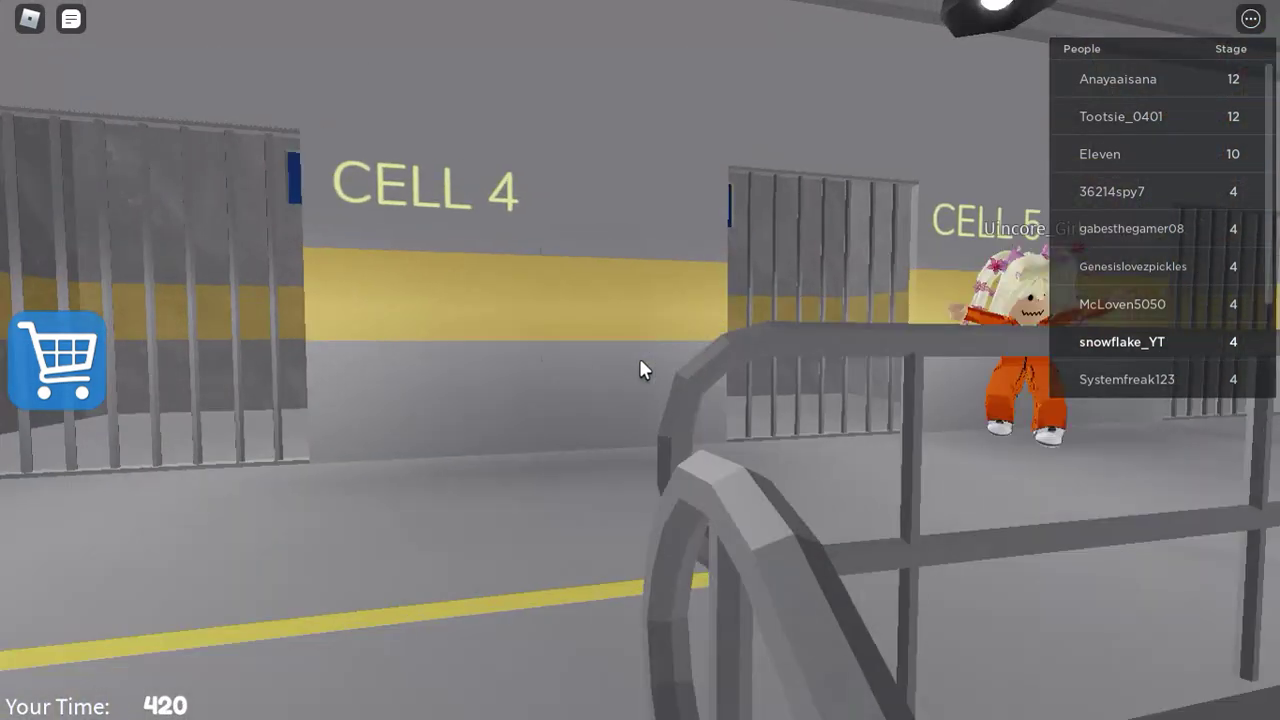
pyautogui.press('w')
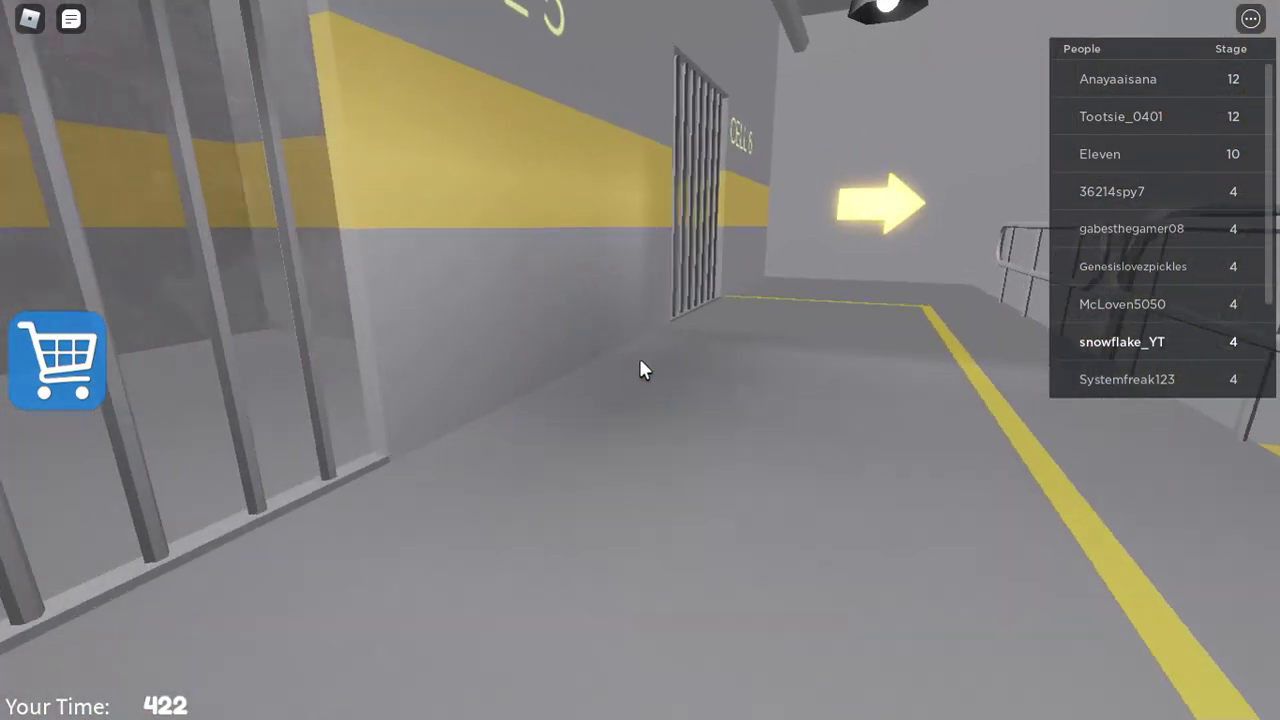
pyautogui.press('w')
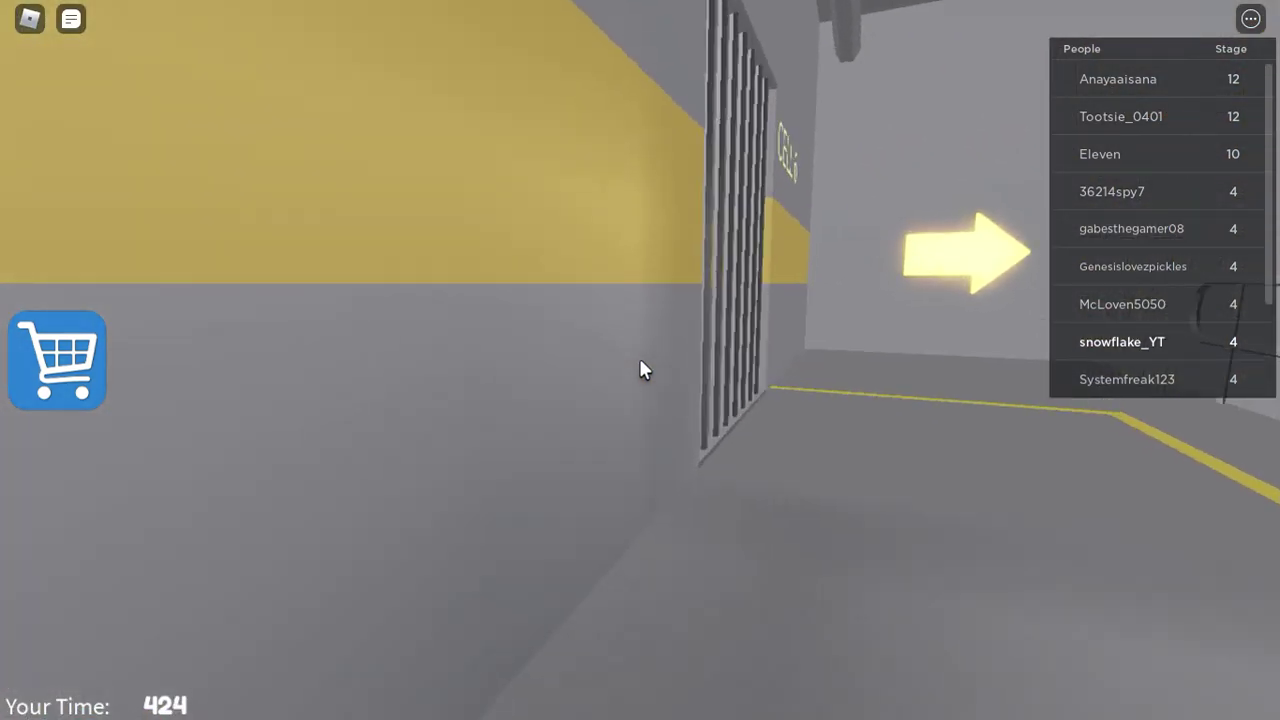
pyautogui.press('w')
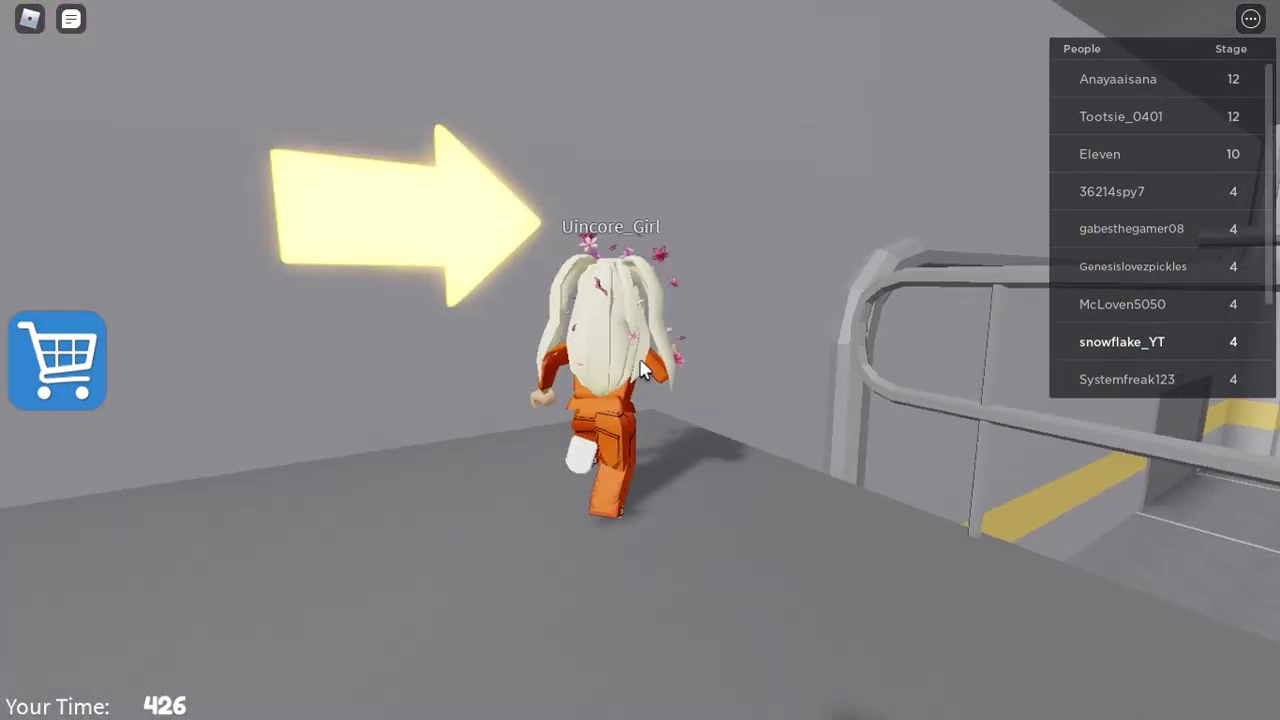
# Step: Jump onto the arrow-marked ledge, cross it, and walk back through the corridor
pyautogui.press('space')
pyautogui.press('w')
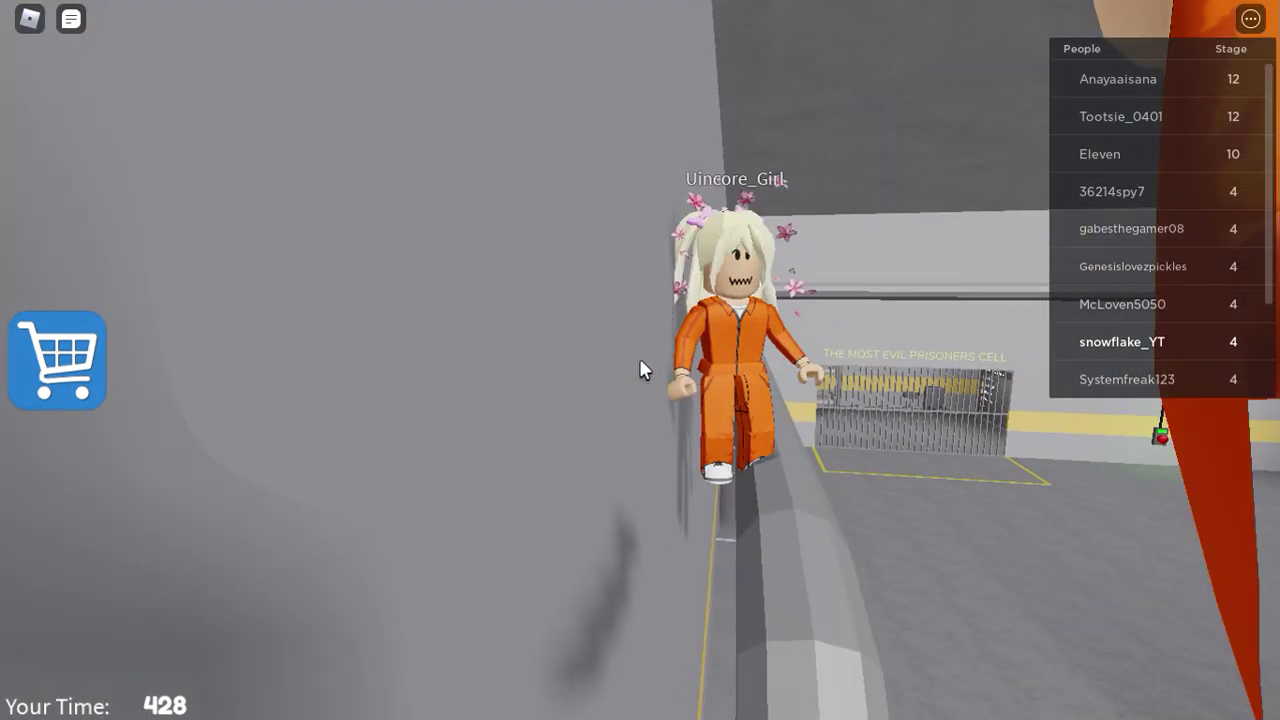
pyautogui.press('w')
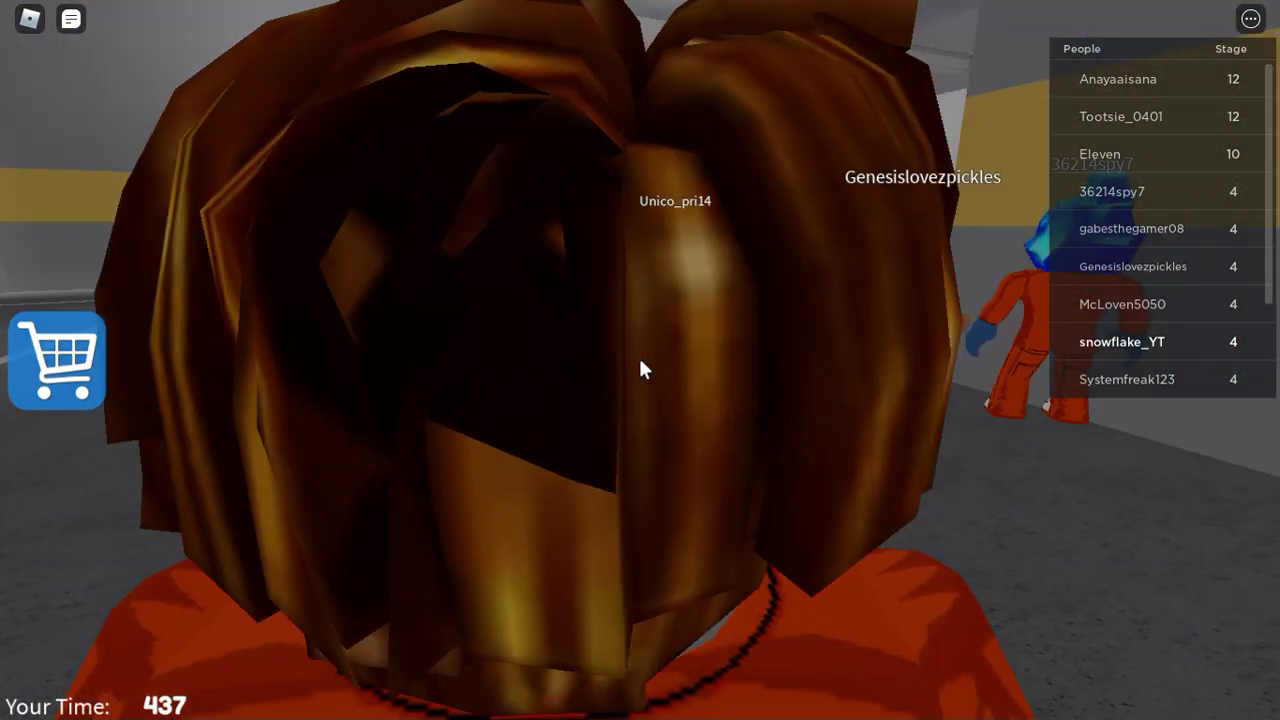
pyautogui.press('w')
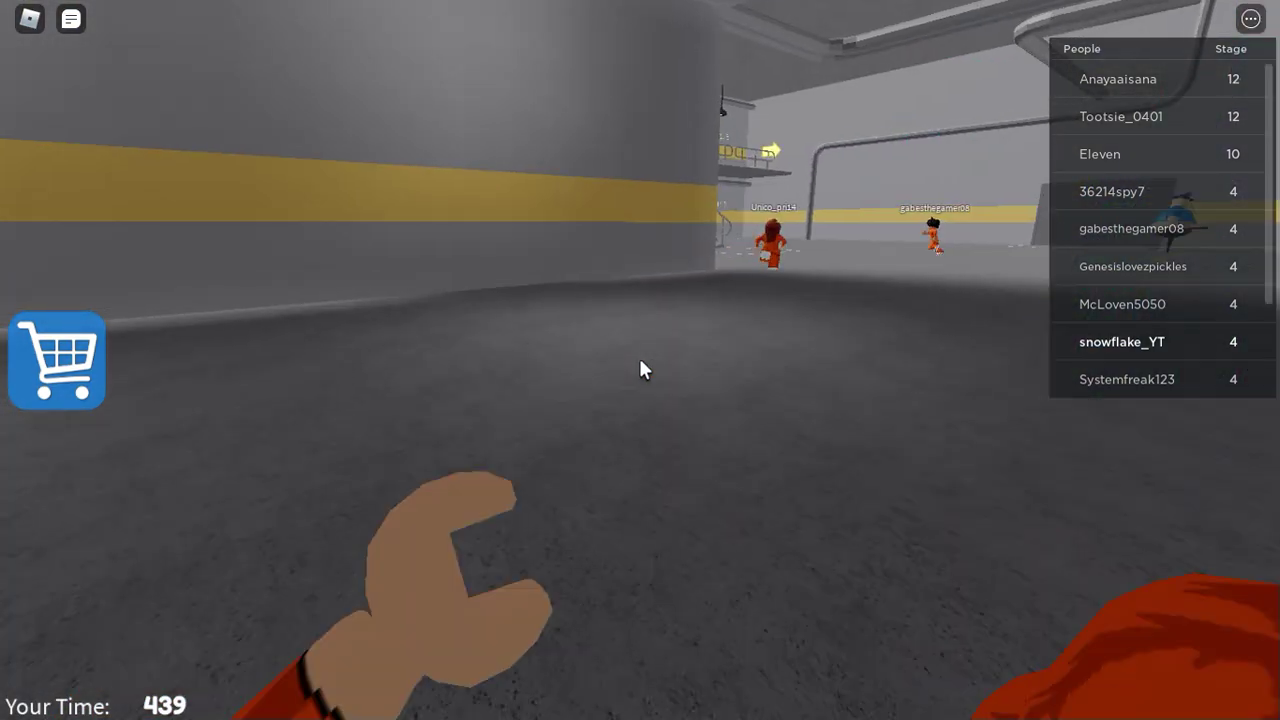
# Step: Run through the hallway into the cell block up to the staircase
pyautogui.press('w')
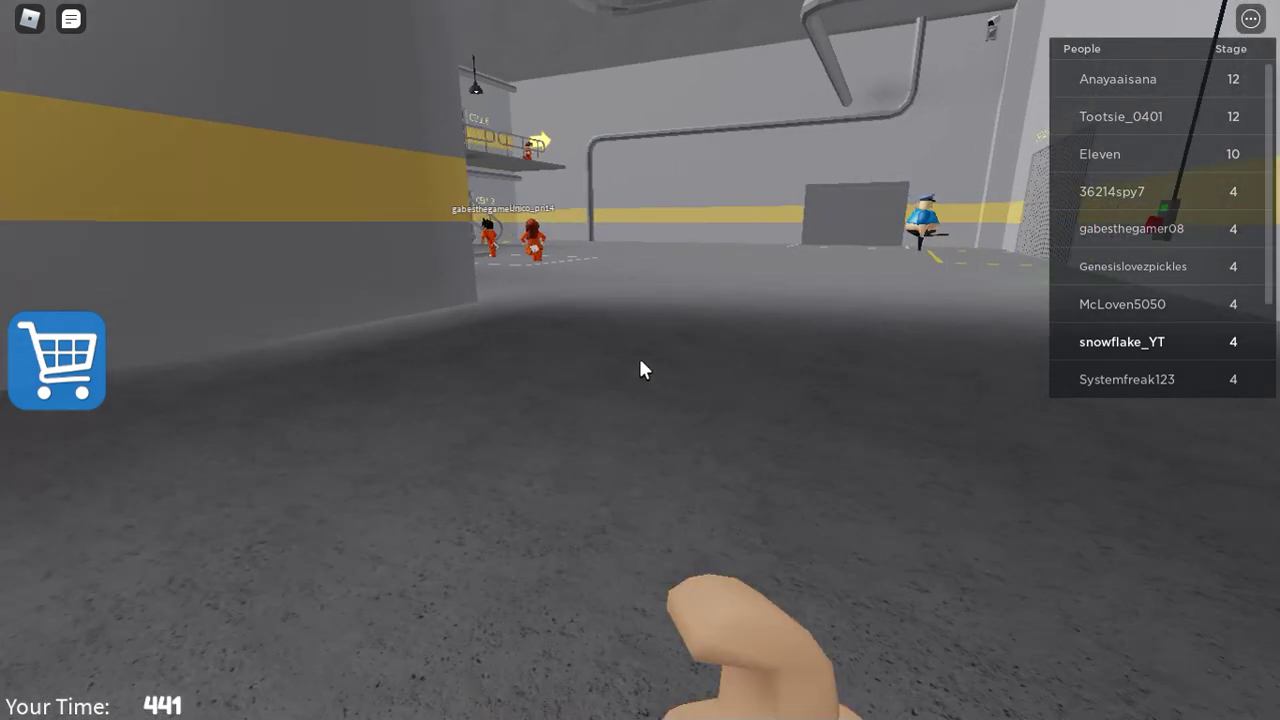
pyautogui.press('w')
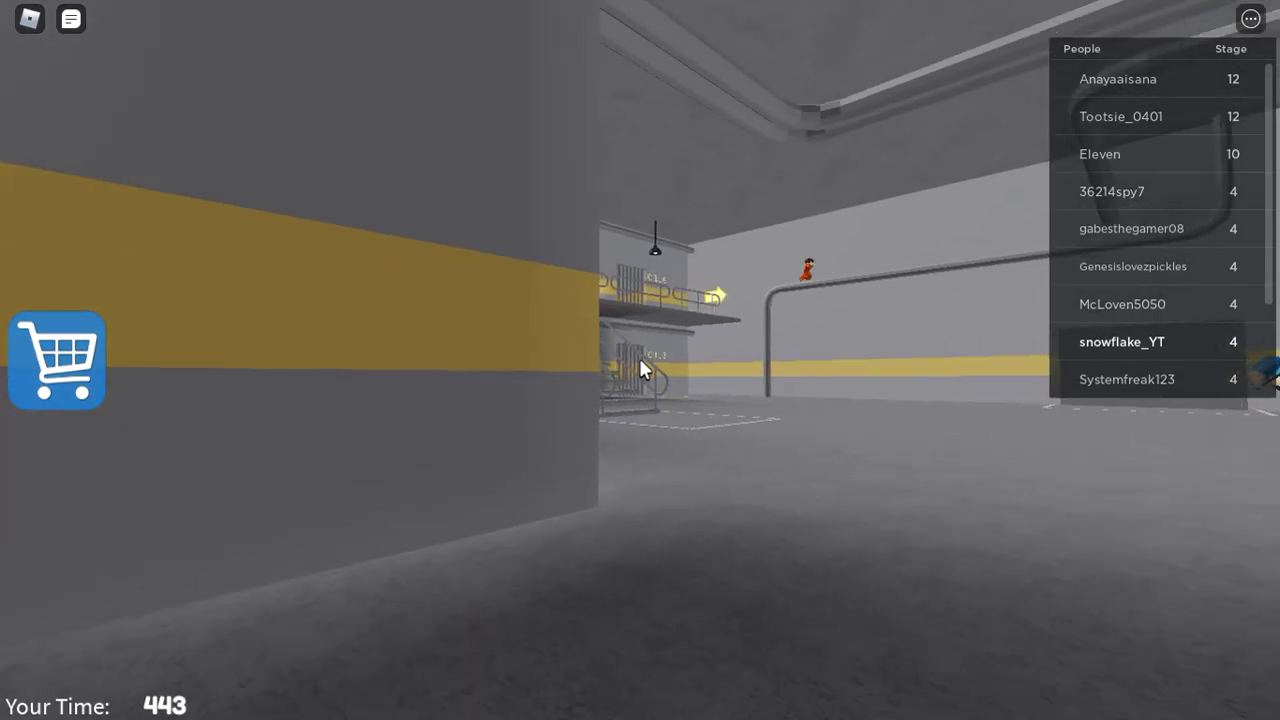
pyautogui.press('w')
pyautogui.press('w')
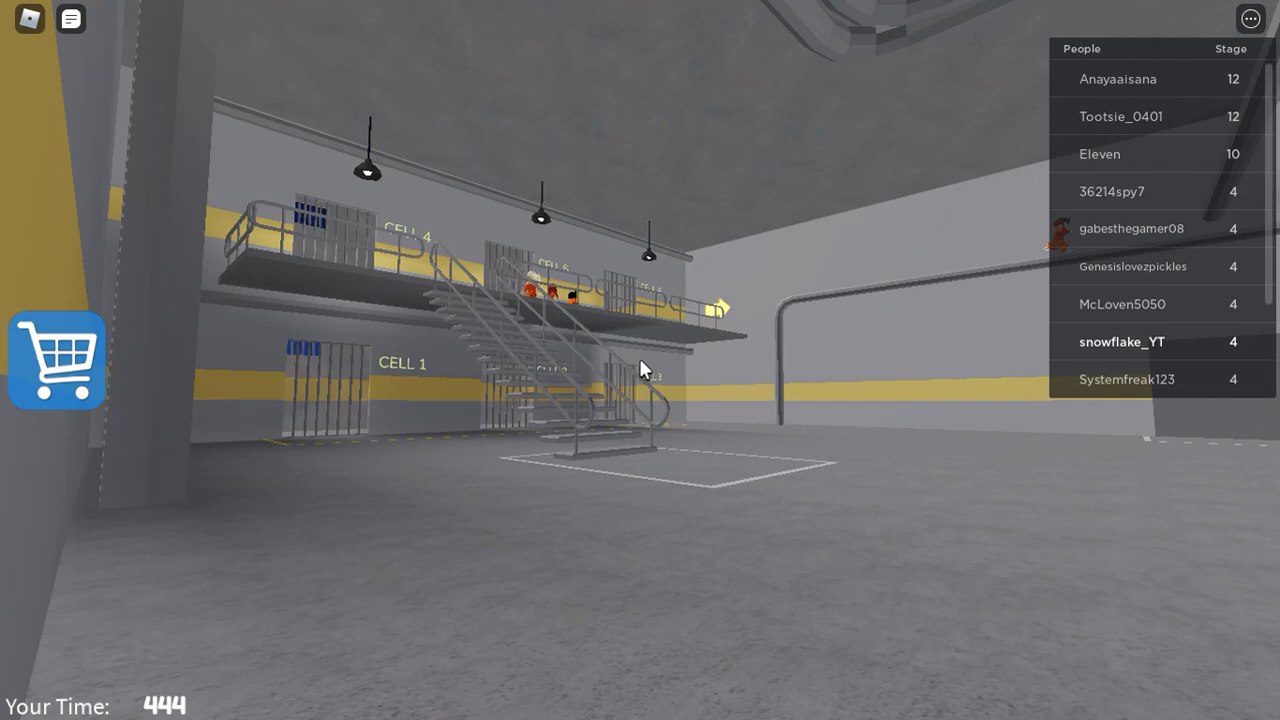
pyautogui.press('w')
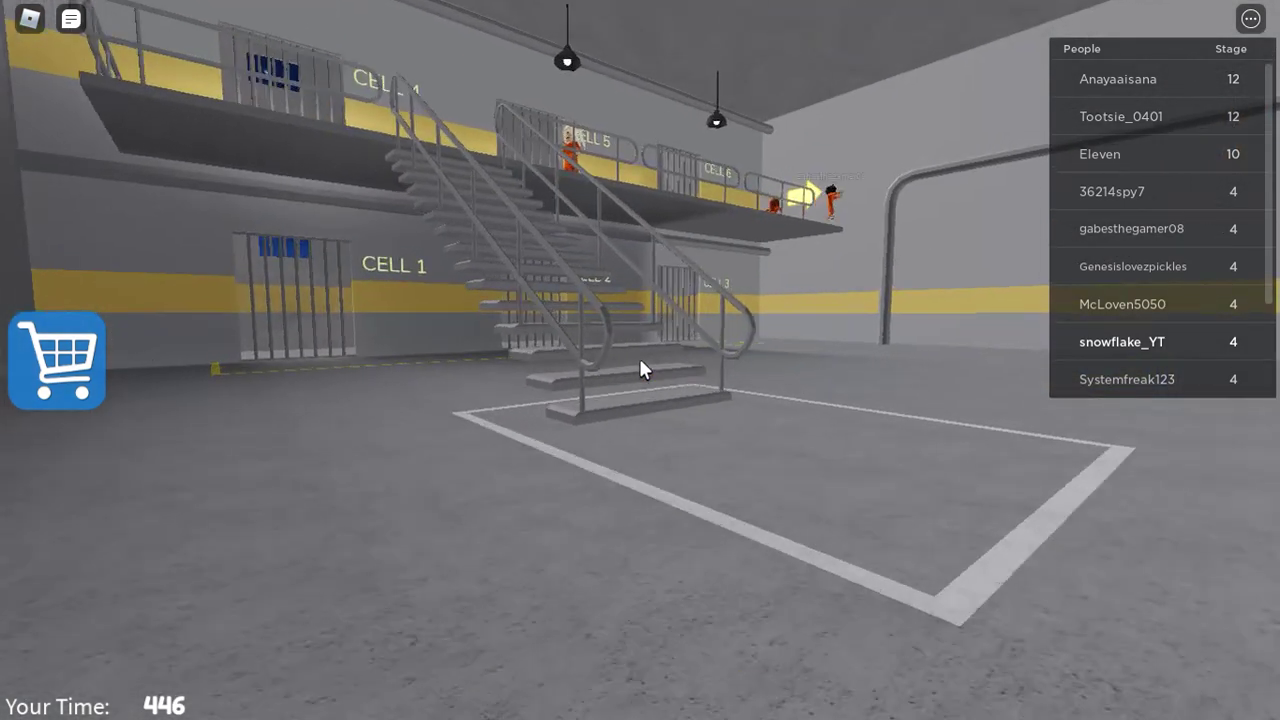
pyautogui.press('w')
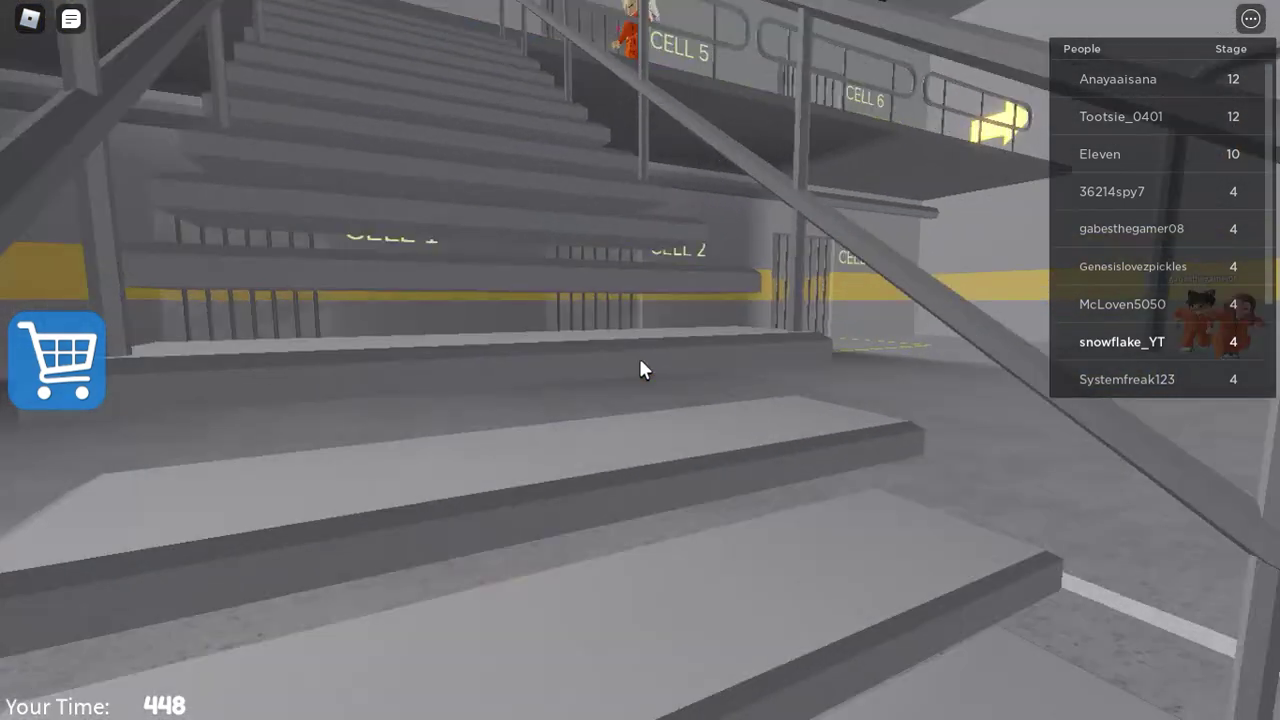
# Step: Climb the stairs and follow the CELL 5 walkway toward the glowing arrow
pyautogui.press('w')
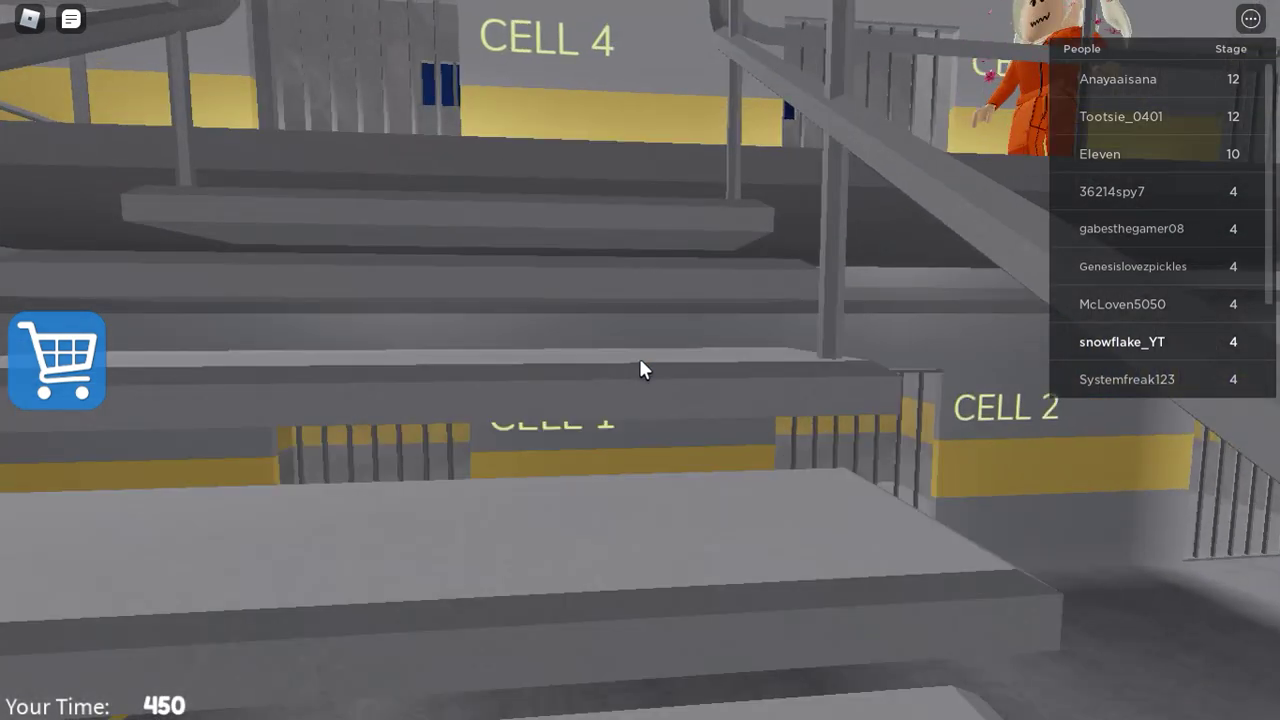
pyautogui.press('w')
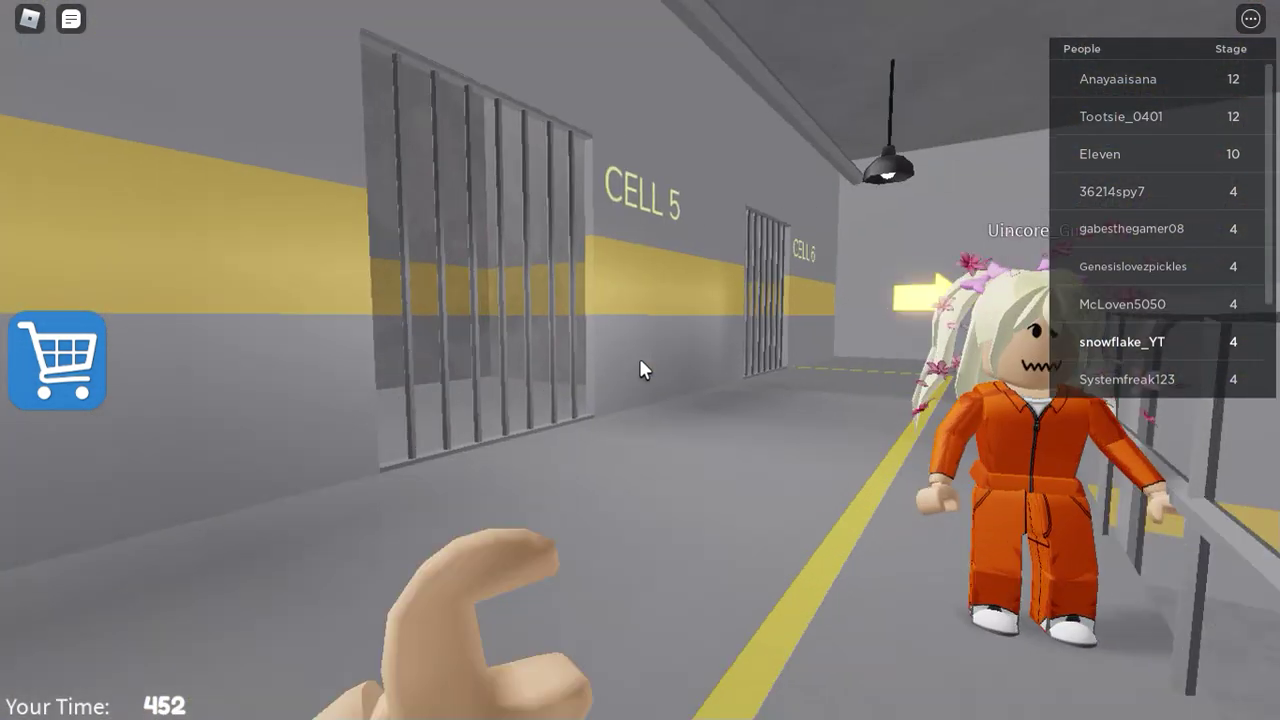
pyautogui.press('w')
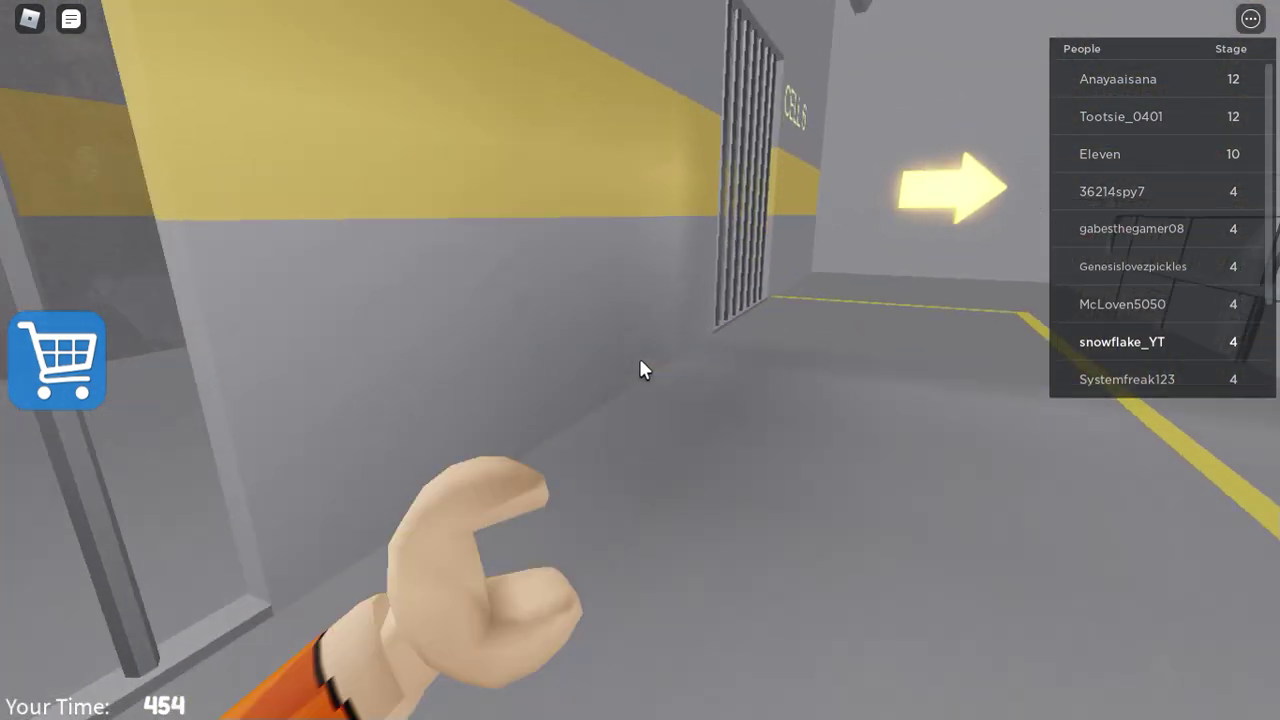
pyautogui.press('w')
pyautogui.press('w')
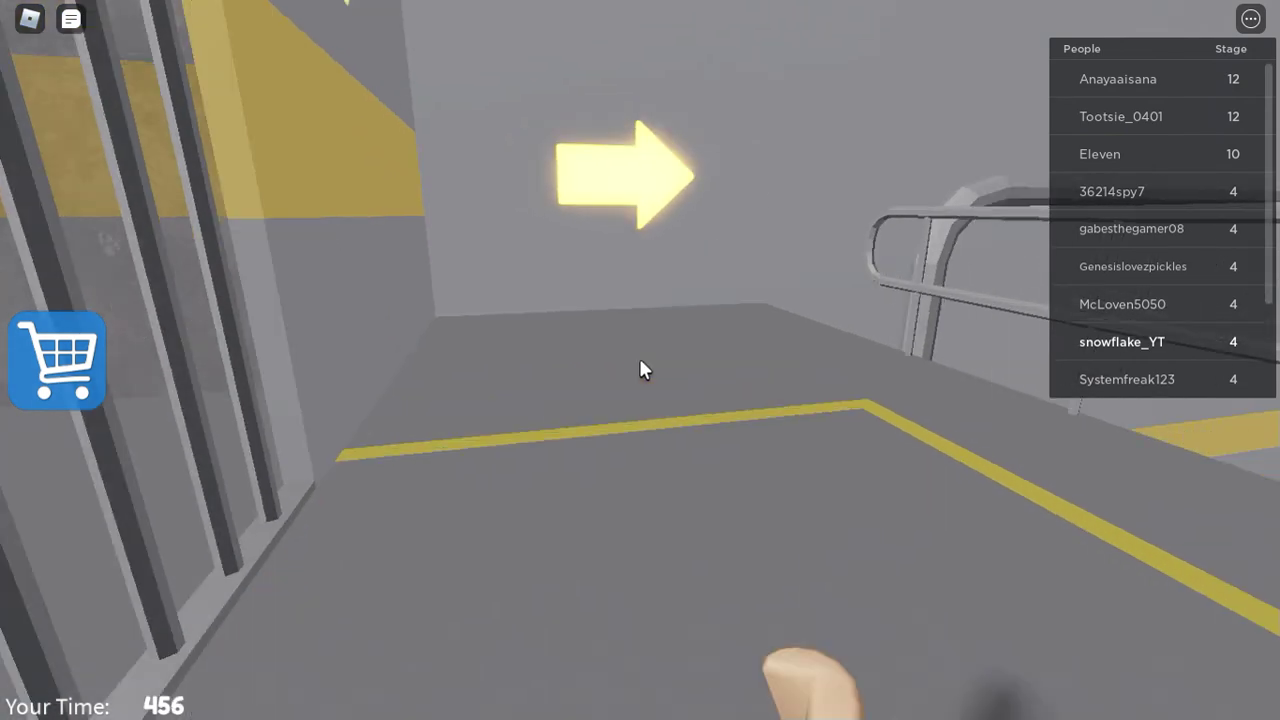
# Step: Walk through the hall to the red wall button by the evil prisoners cell, then past its panel
pyautogui.press('w')
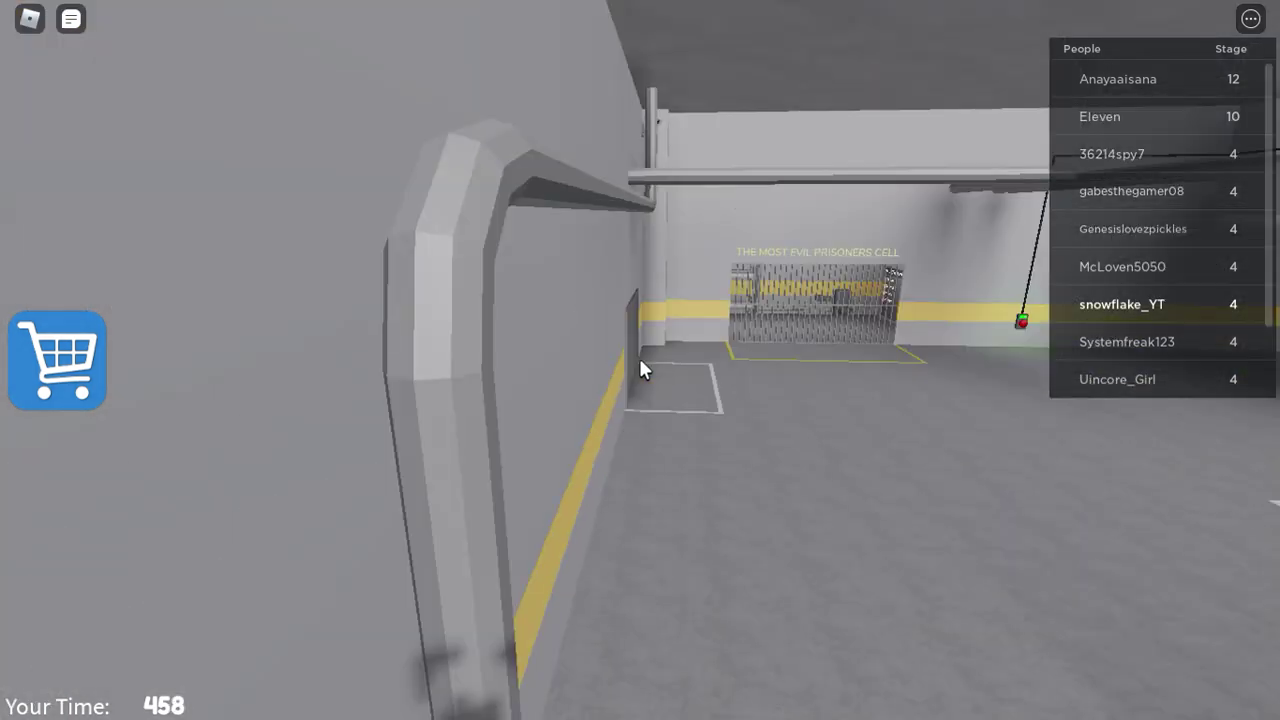
pyautogui.press('w')
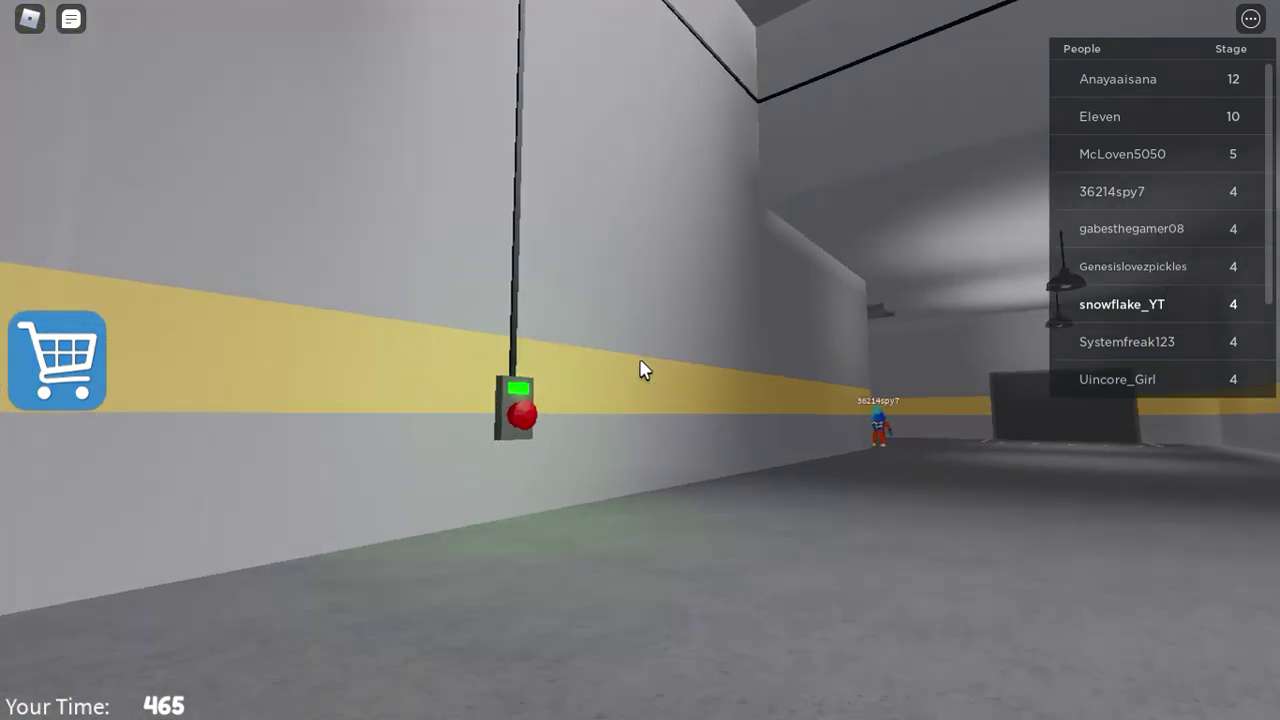
pyautogui.press('w')
pyautogui.press('w')
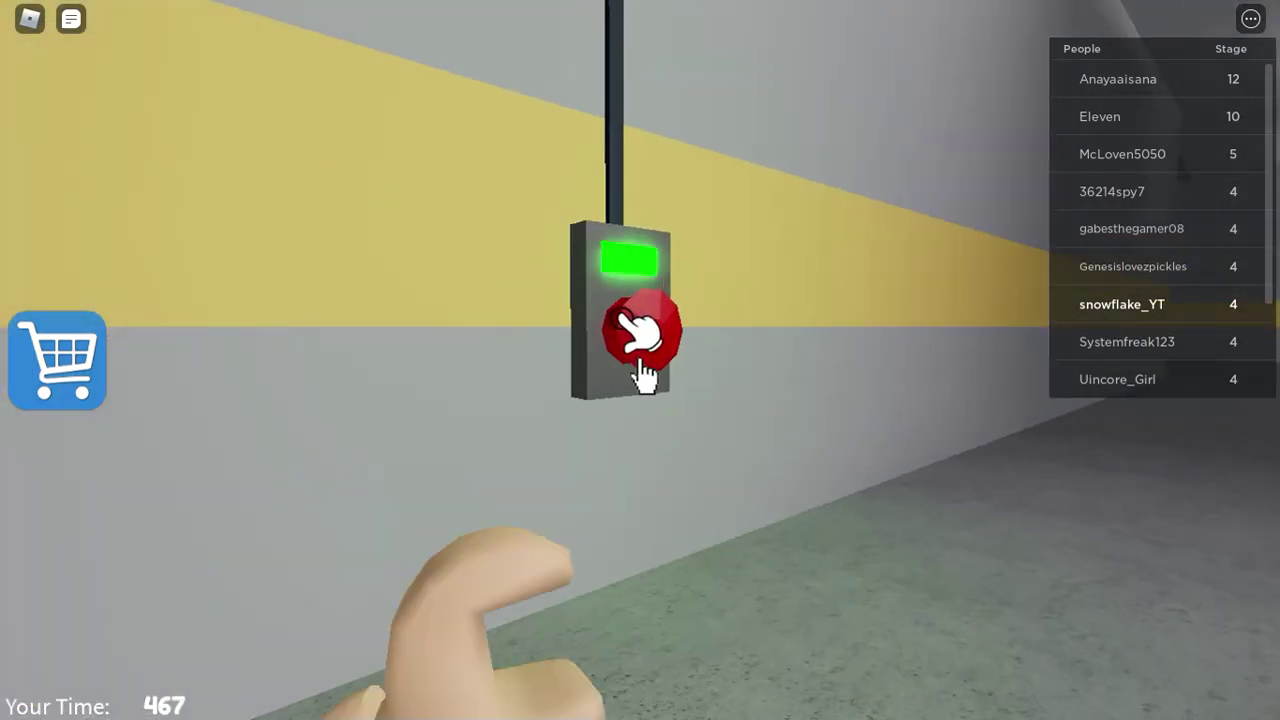
pyautogui.press('w')
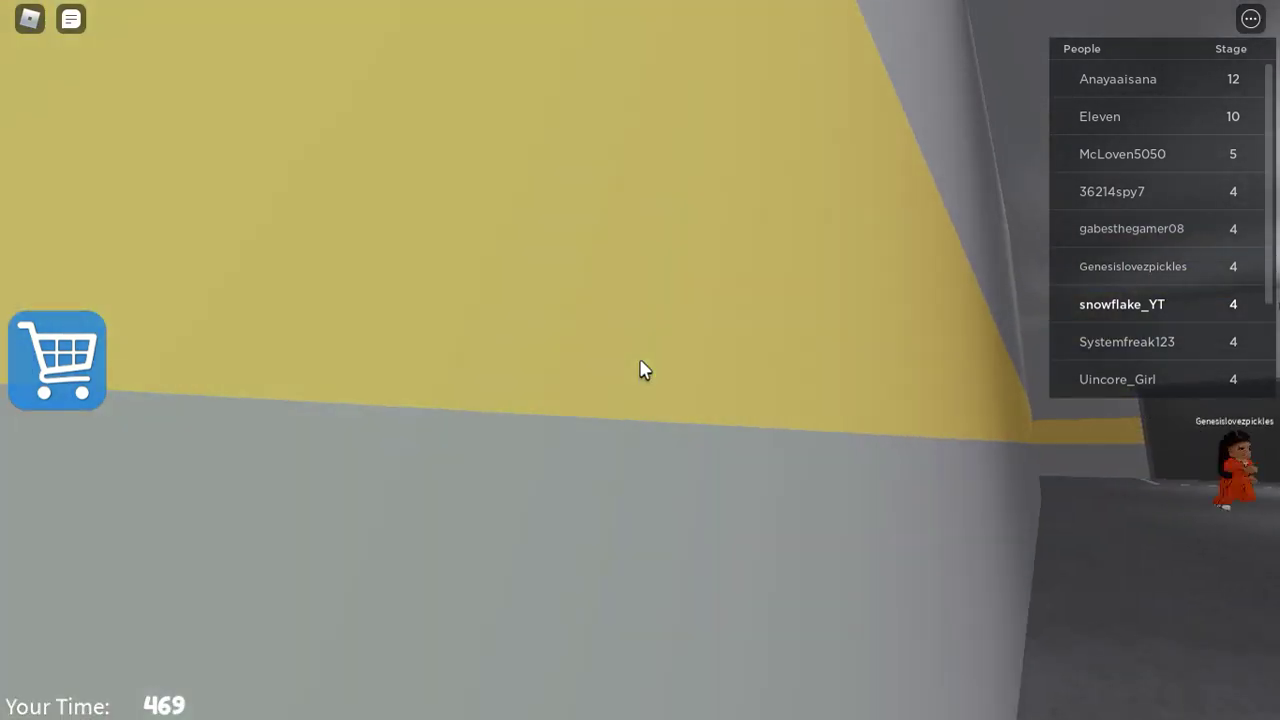
# Step: Run through the cell block, climb the stairs, and follow the landing past Cell 6 to the ledge
pyautogui.press('w')
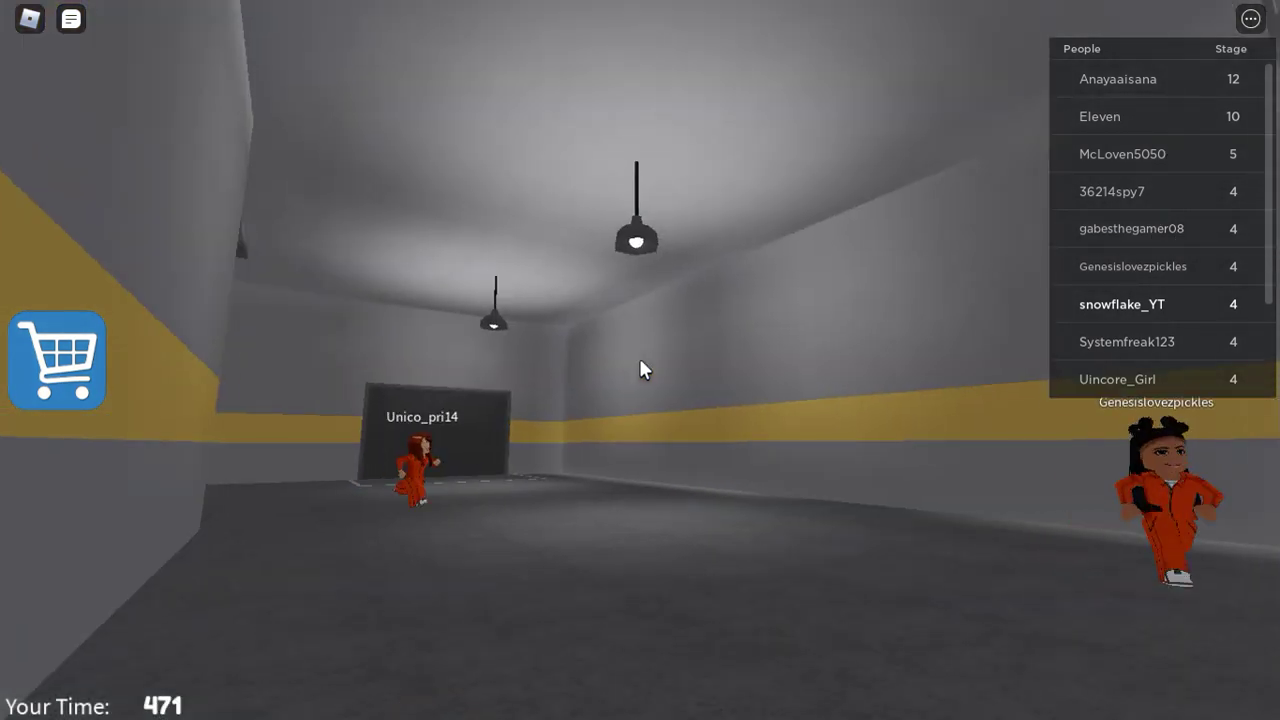
pyautogui.press('w')
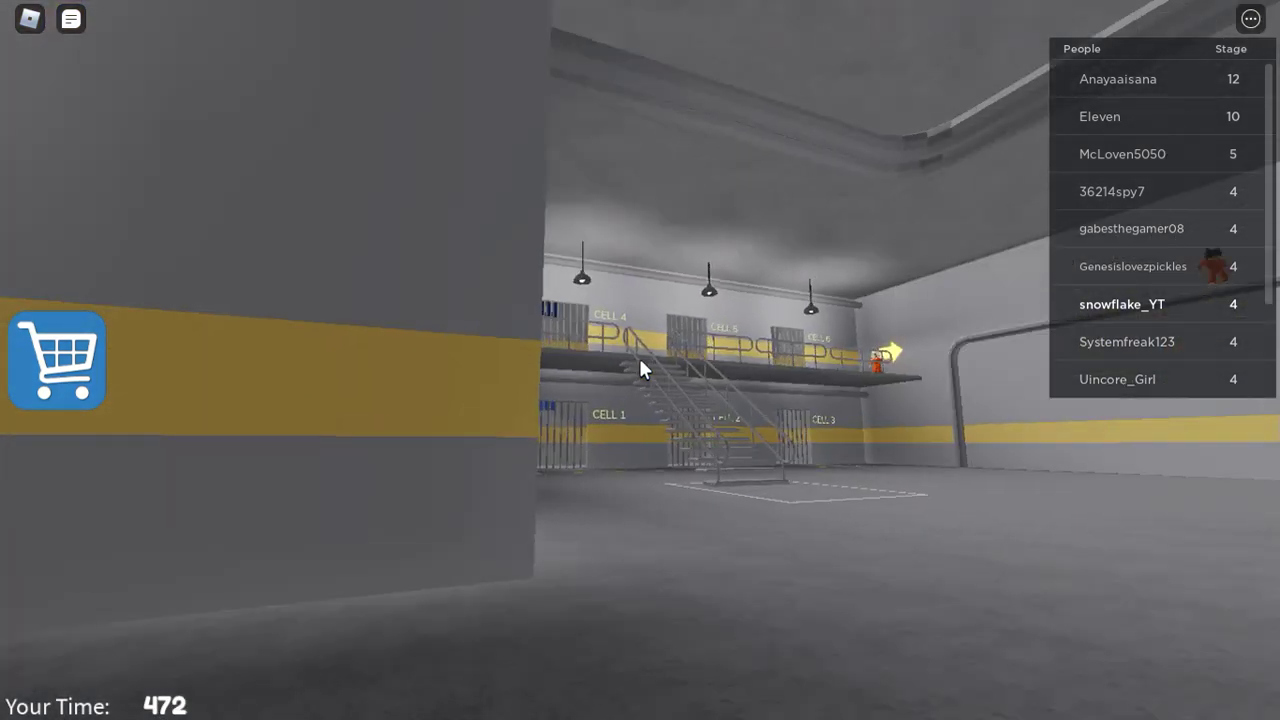
pyautogui.scroll(-3, 640, 368)
pyautogui.press('w')
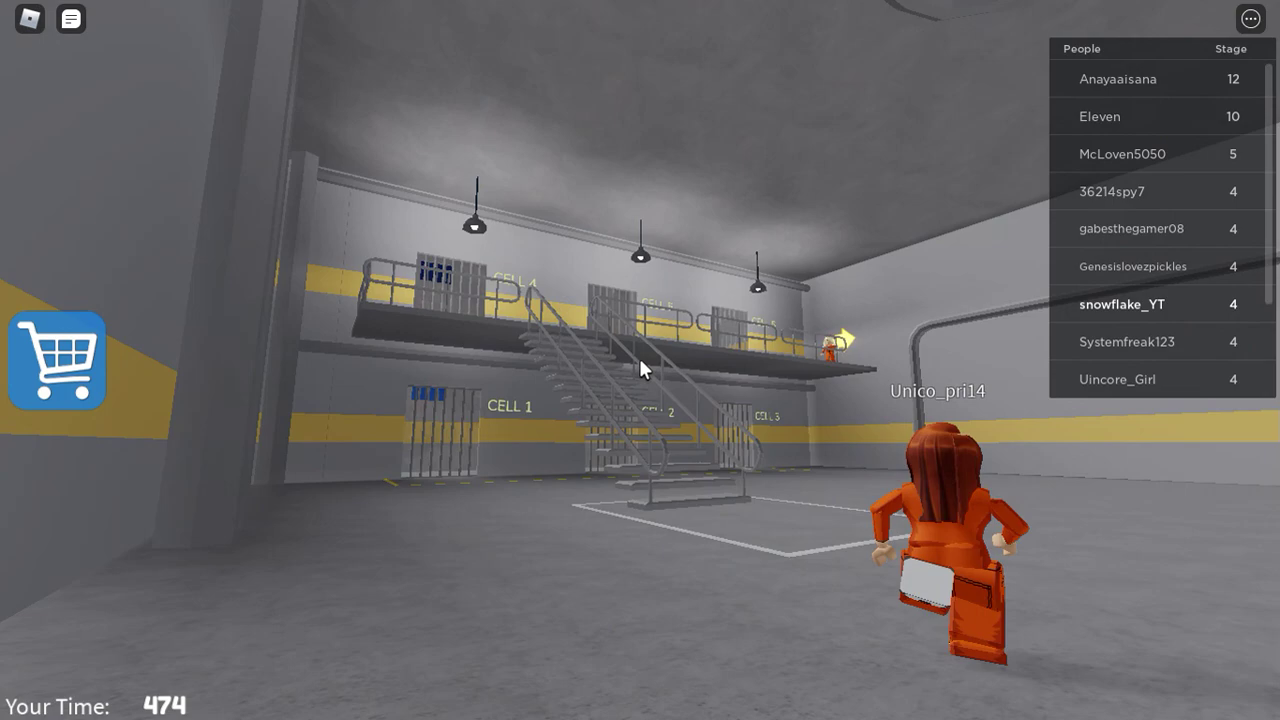
pyautogui.press('w')
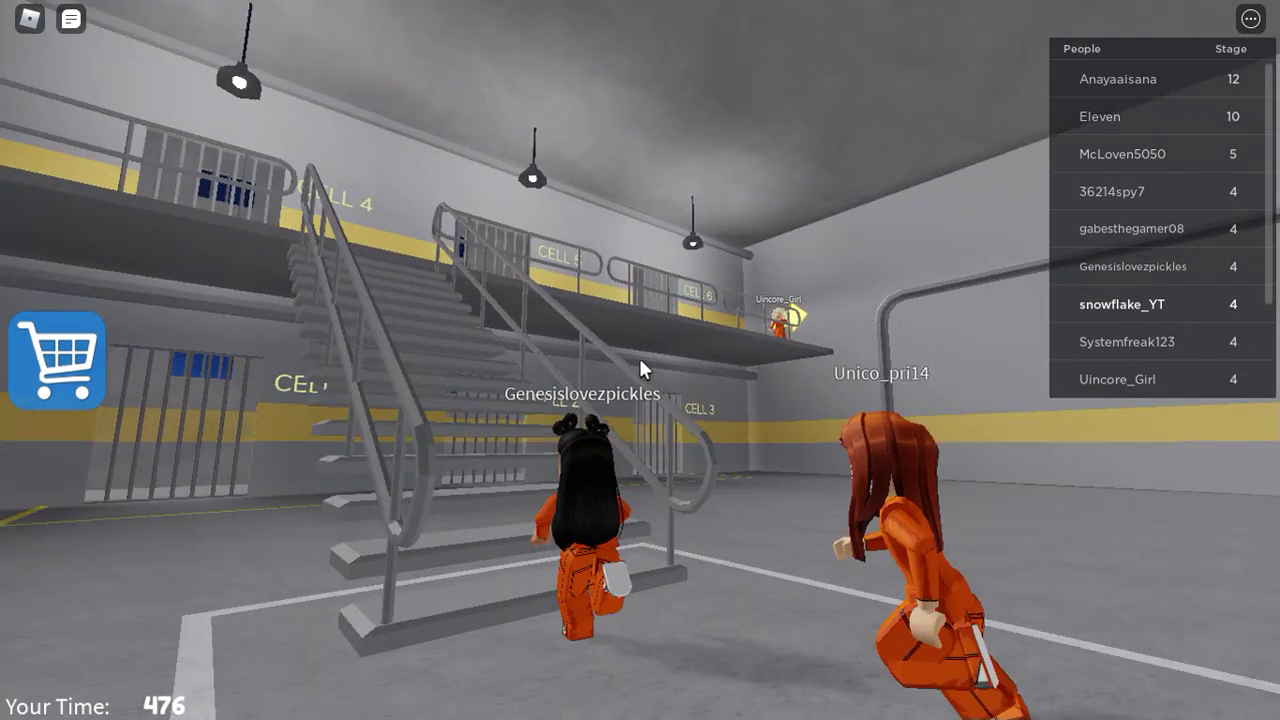
pyautogui.scroll(3, 640, 368)
pyautogui.press('w')
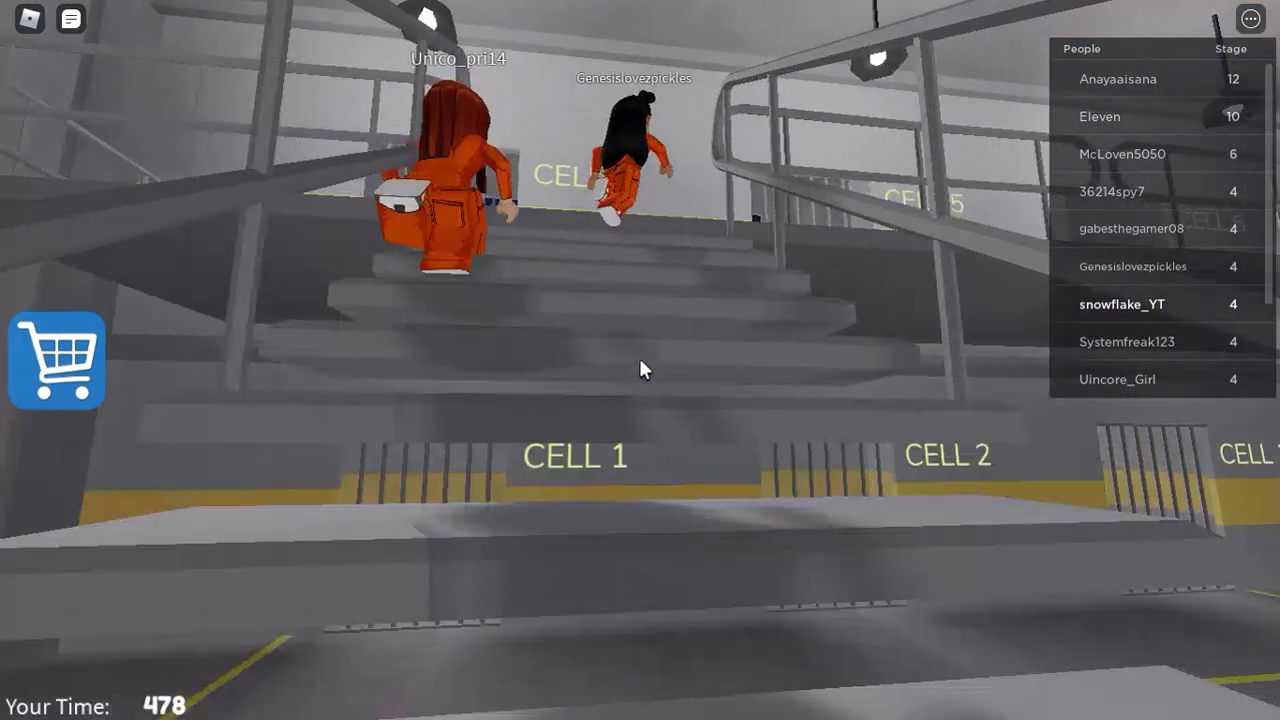
pyautogui.press('w')
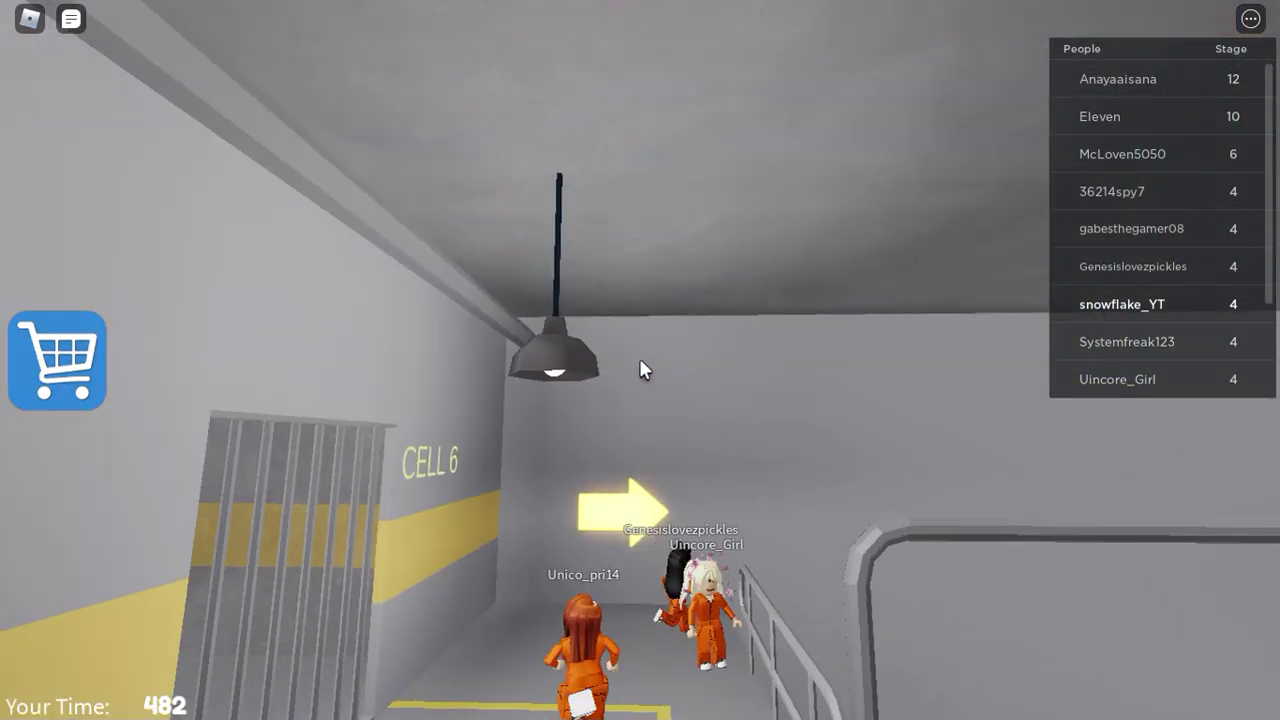
pyautogui.scroll(3, 640, 368)
pyautogui.press('w')
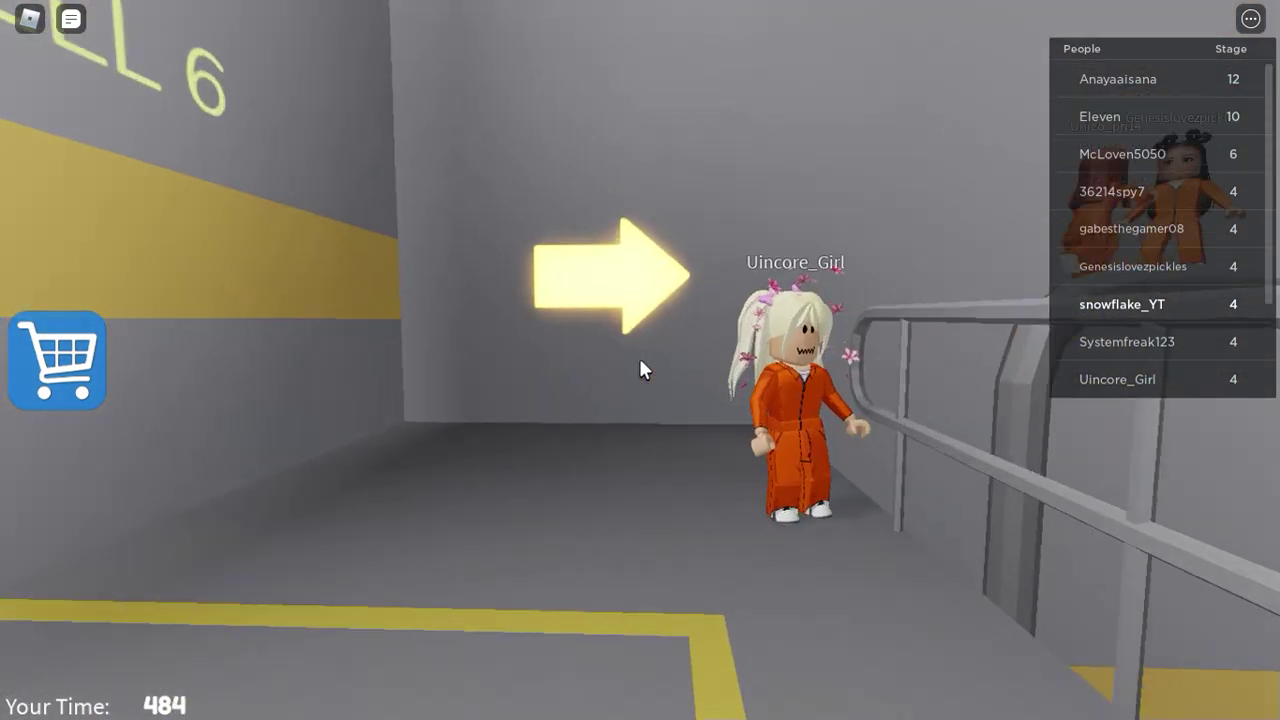
pyautogui.press('w')
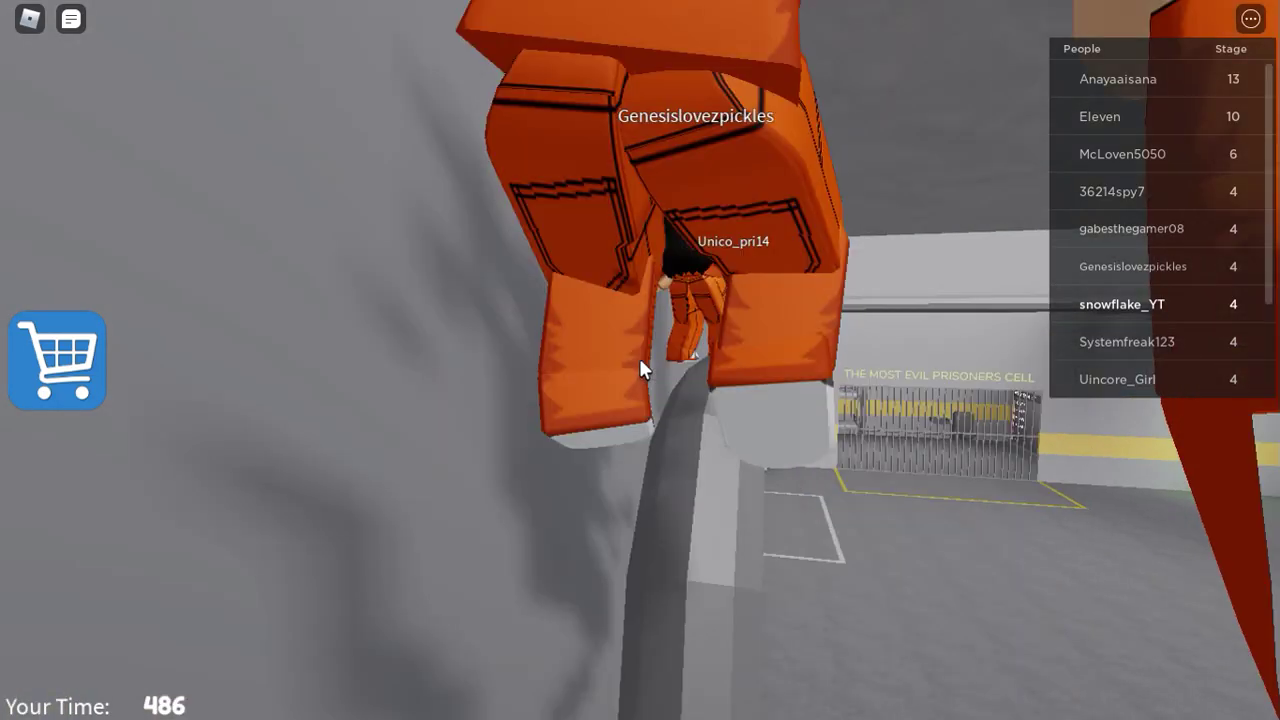
pyautogui.press('w')
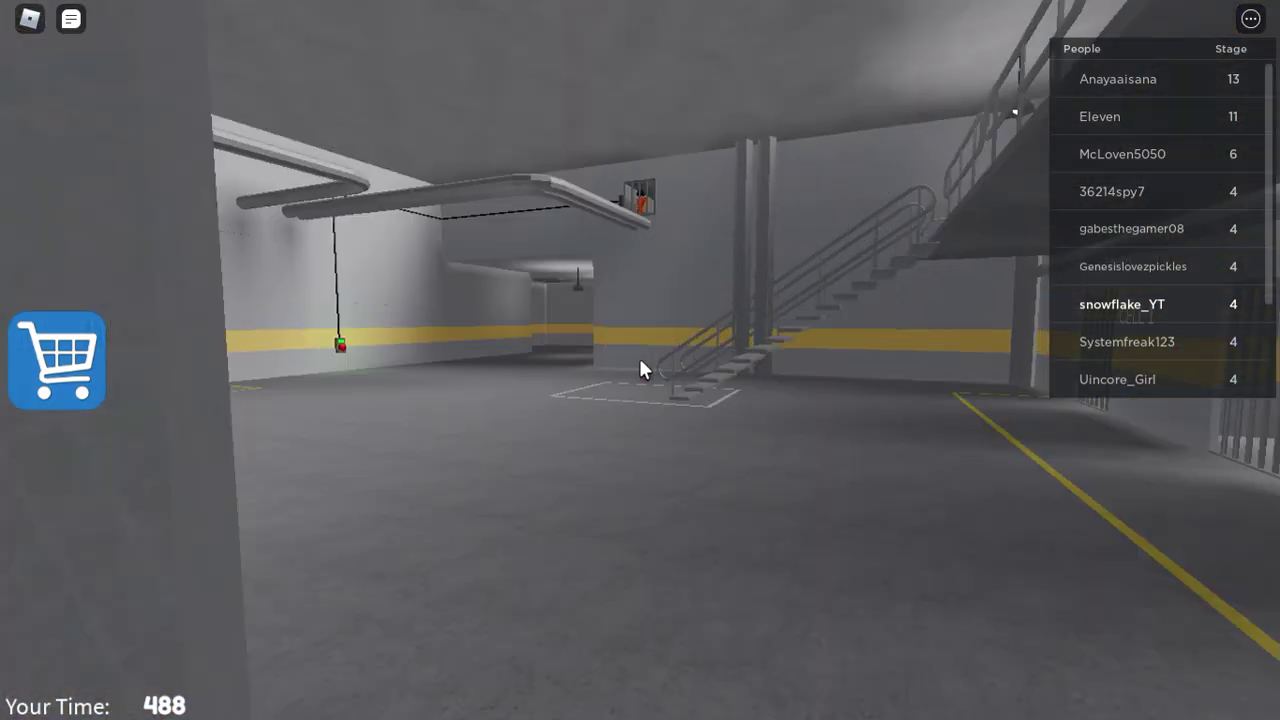
pyautogui.press('w')
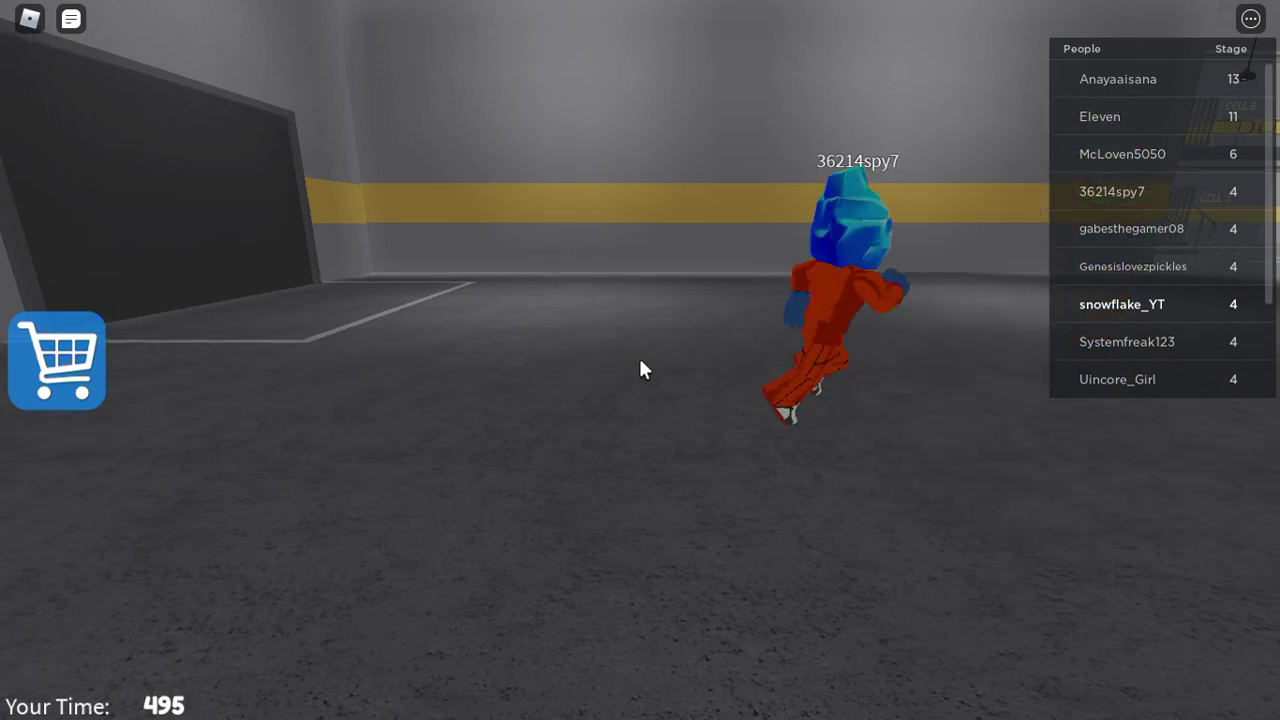
pyautogui.press('w')
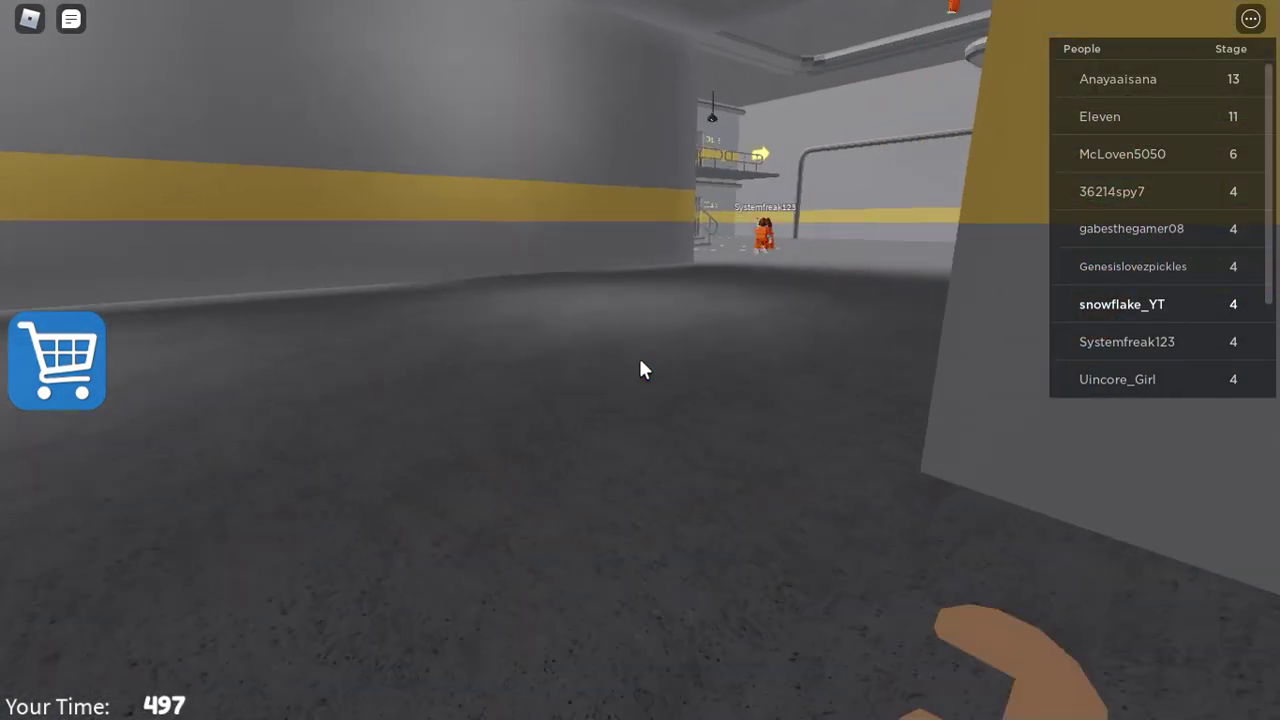
pyautogui.press('w')
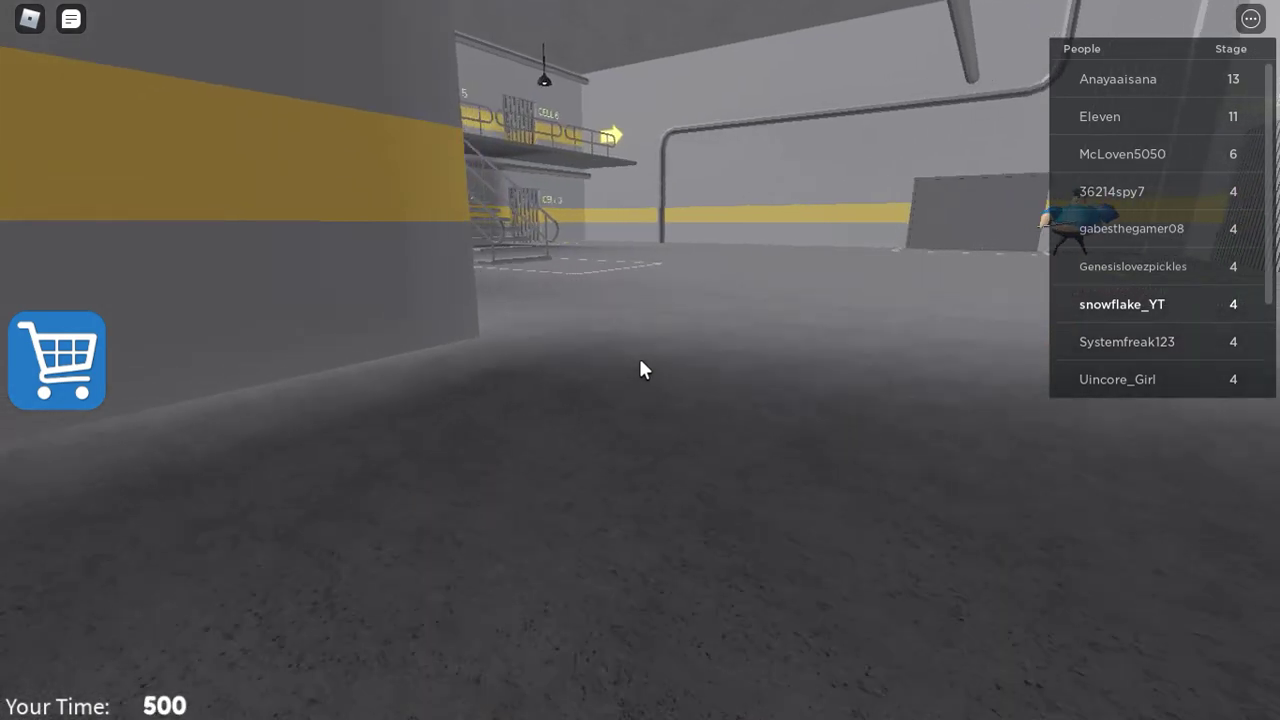
pyautogui.press('w')
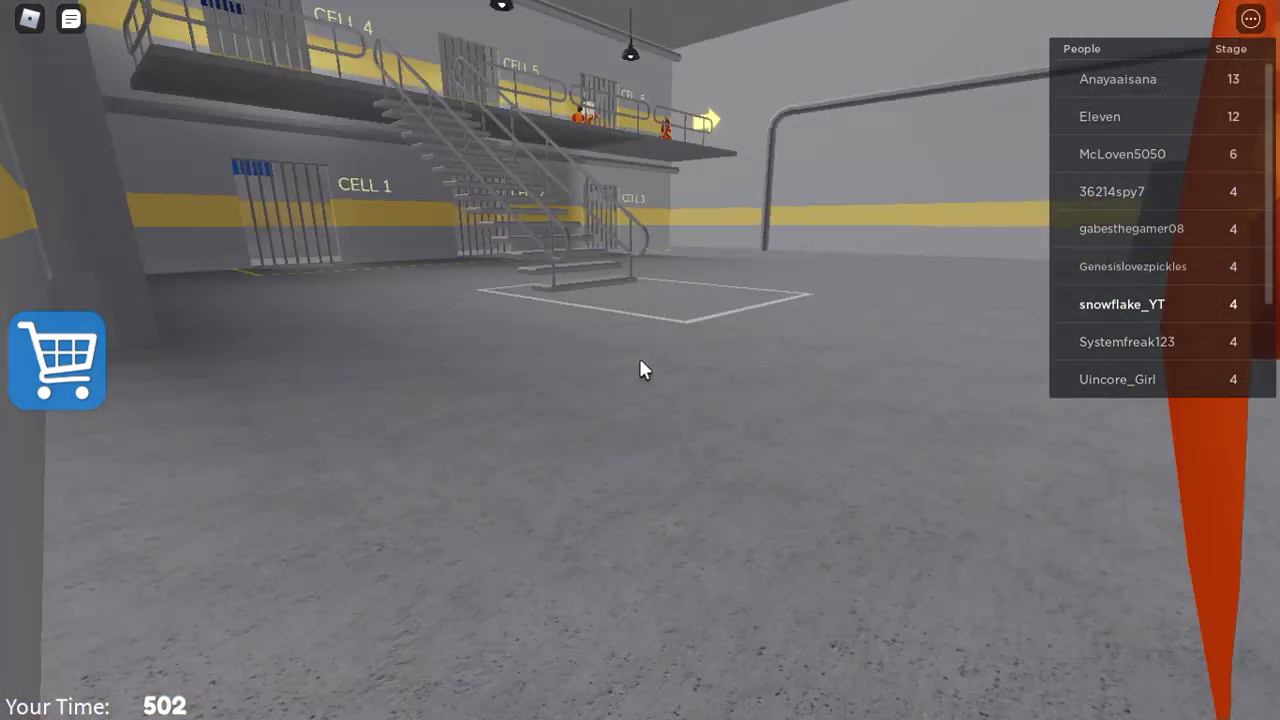
pyautogui.press('w')
pyautogui.press('w')
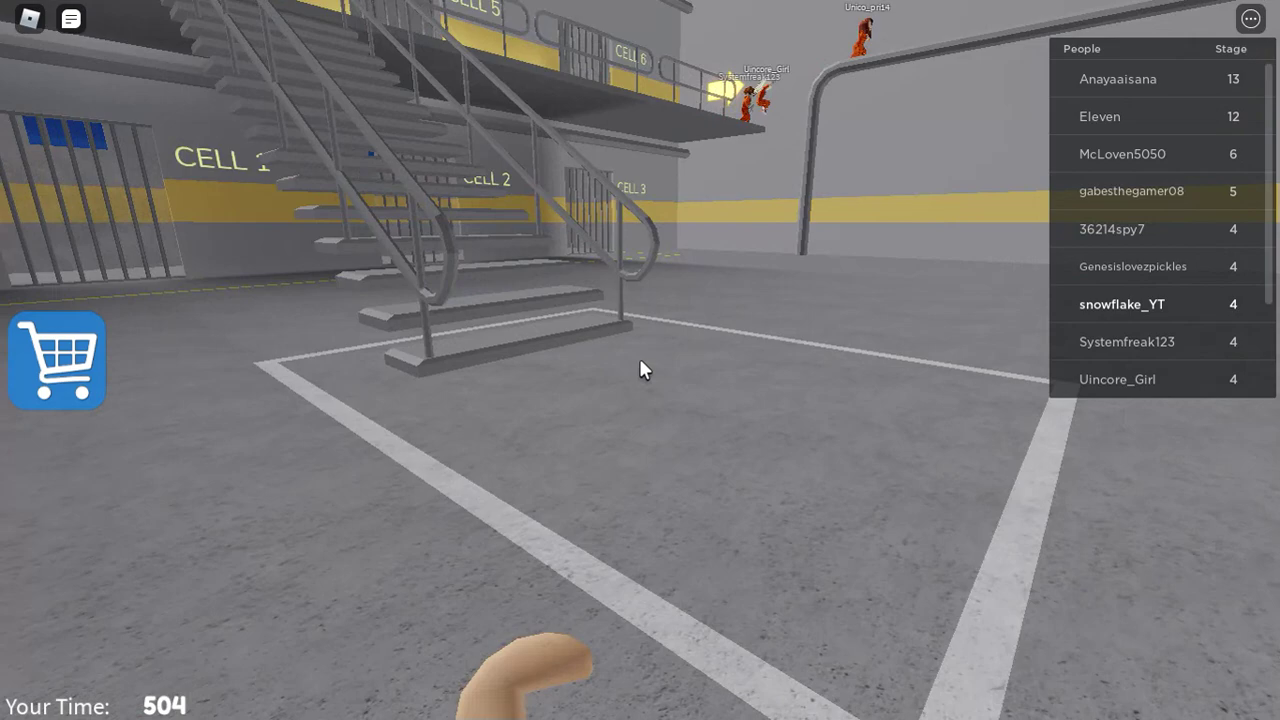
pyautogui.press('w')
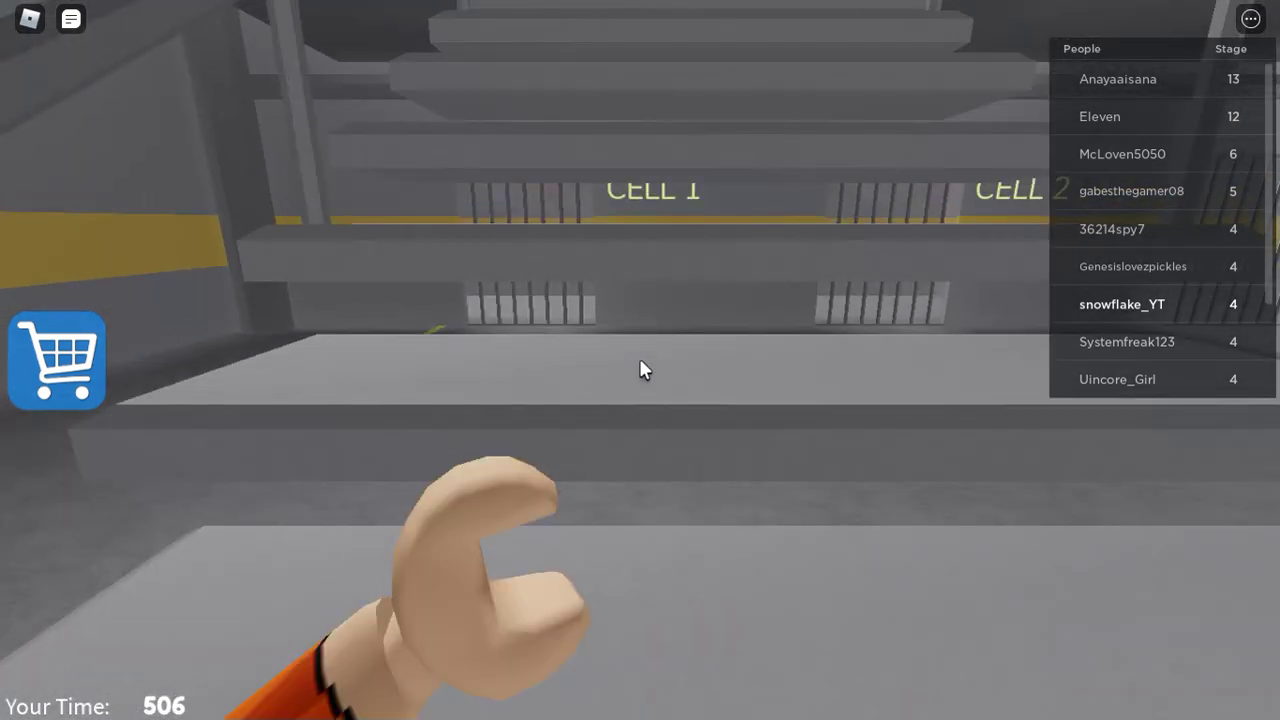
pyautogui.press('w')
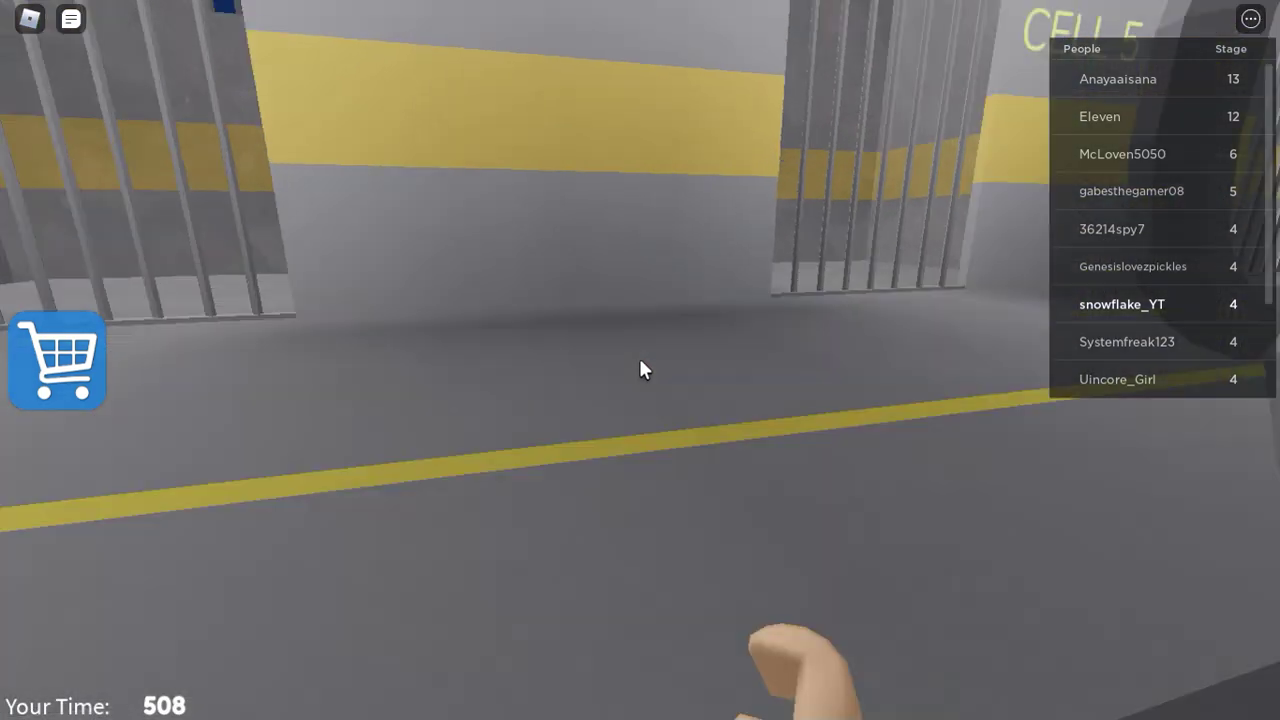
pyautogui.press('w')
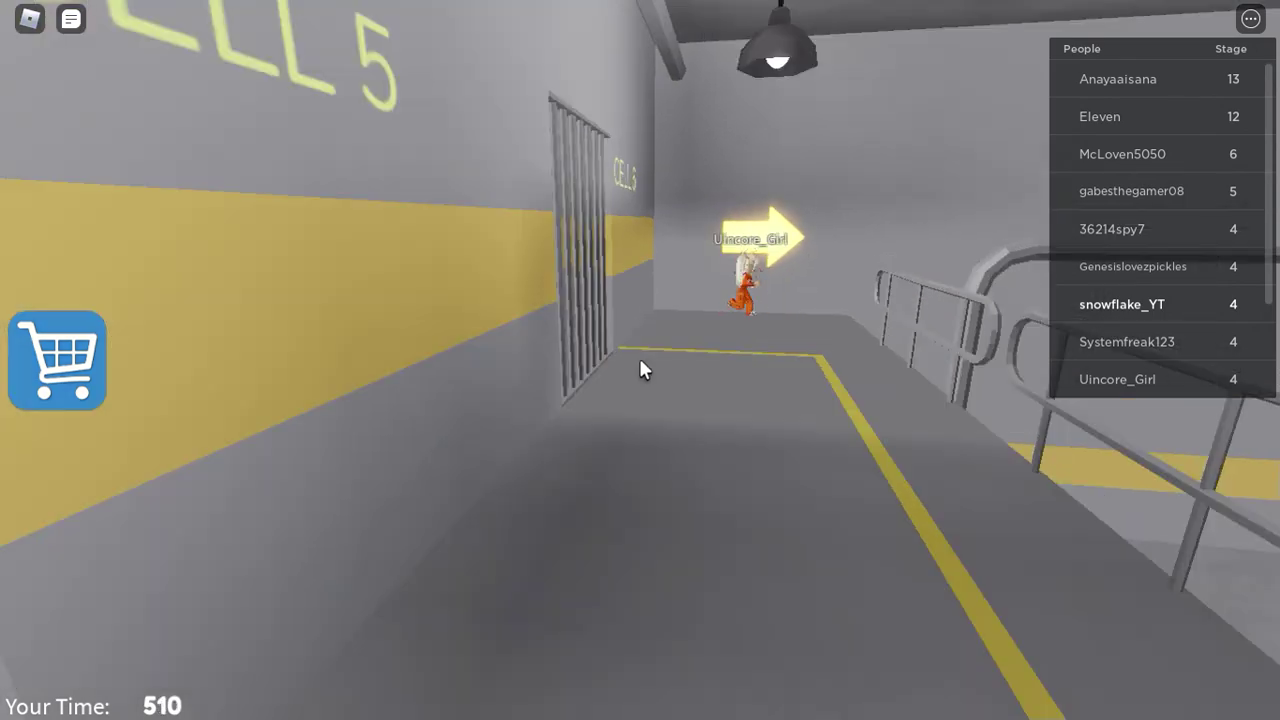
pyautogui.press('w')
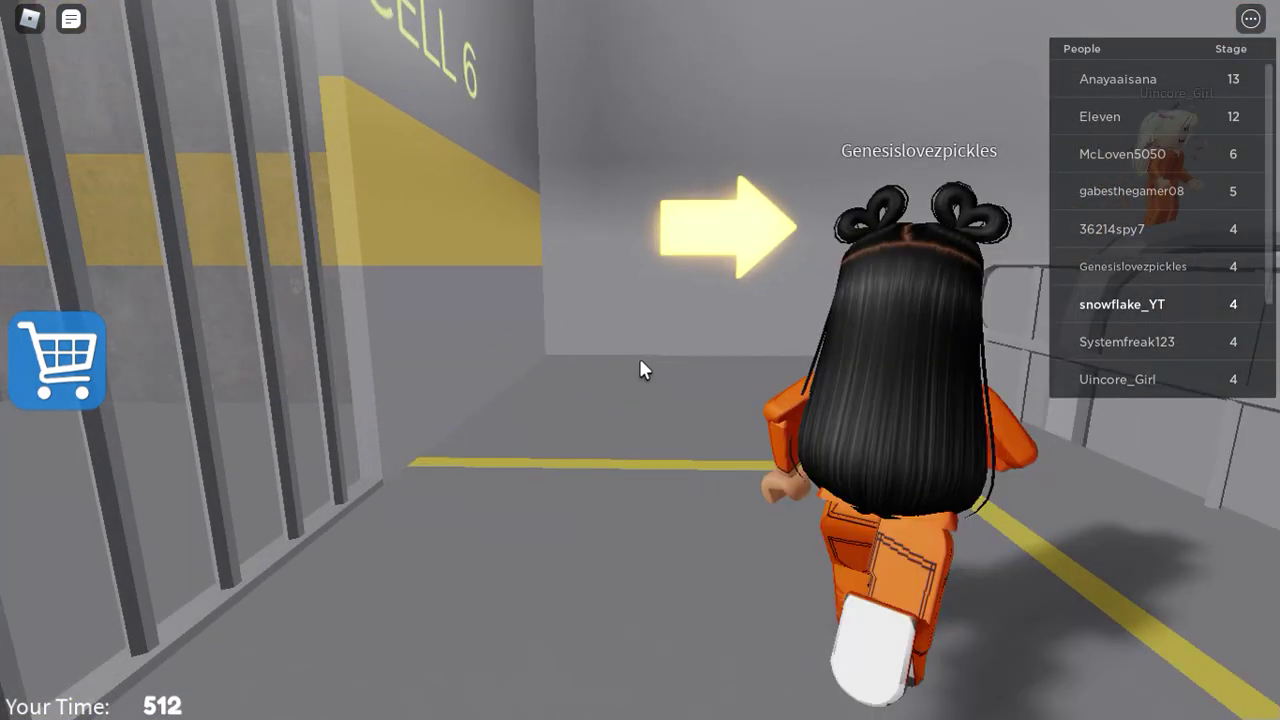
# Step: Advance along the narrow ledge behind and past the other players
pyautogui.press('w')
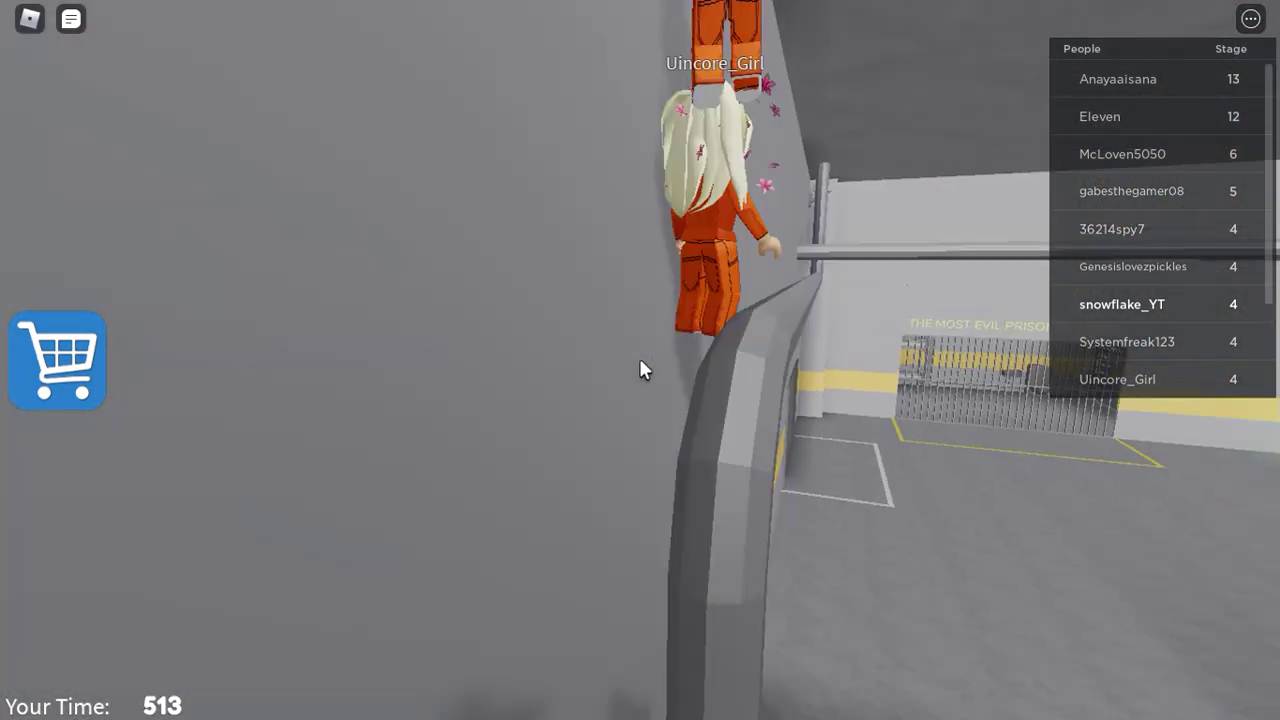
pyautogui.press('w')
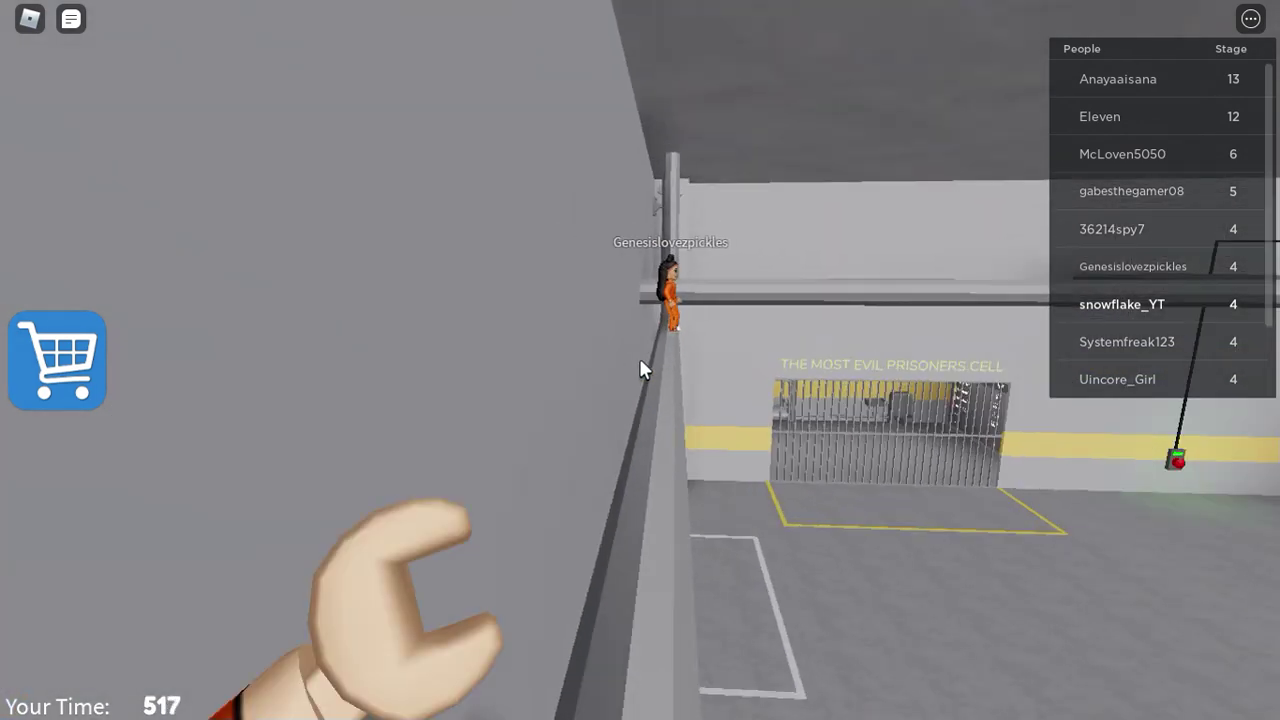
pyautogui.press('w')
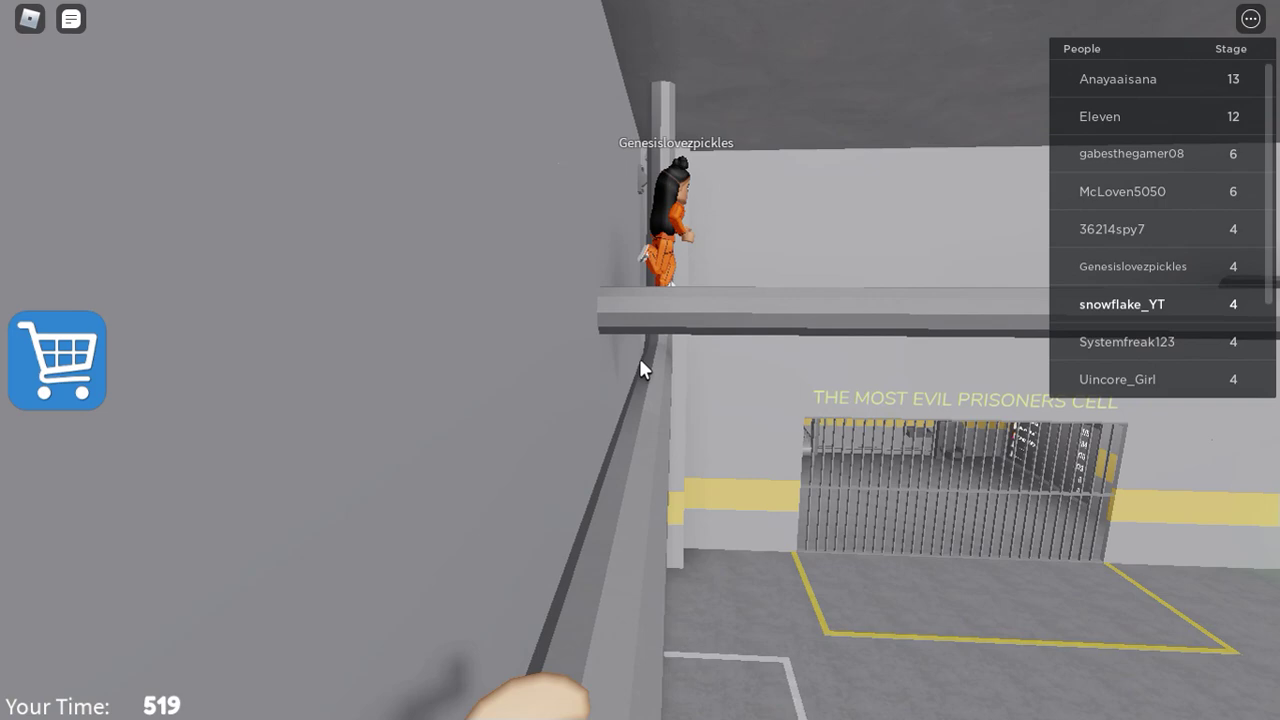
pyautogui.press('w')
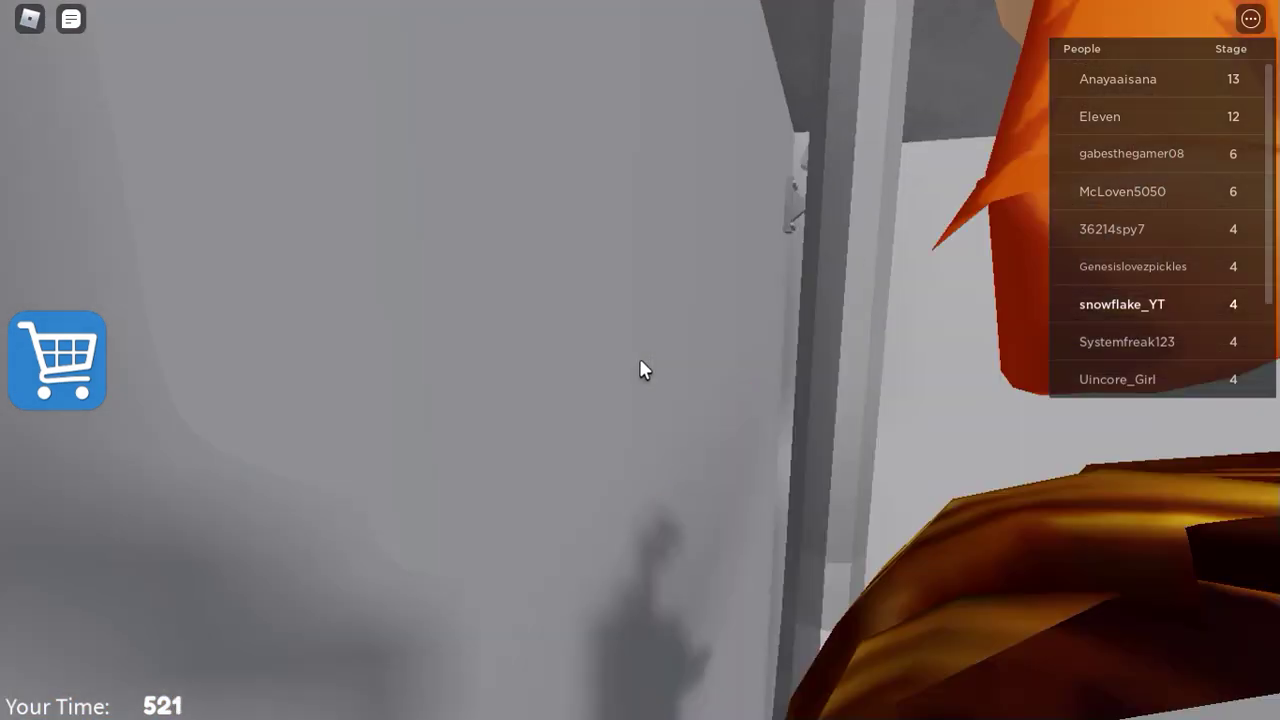
pyautogui.press('w')
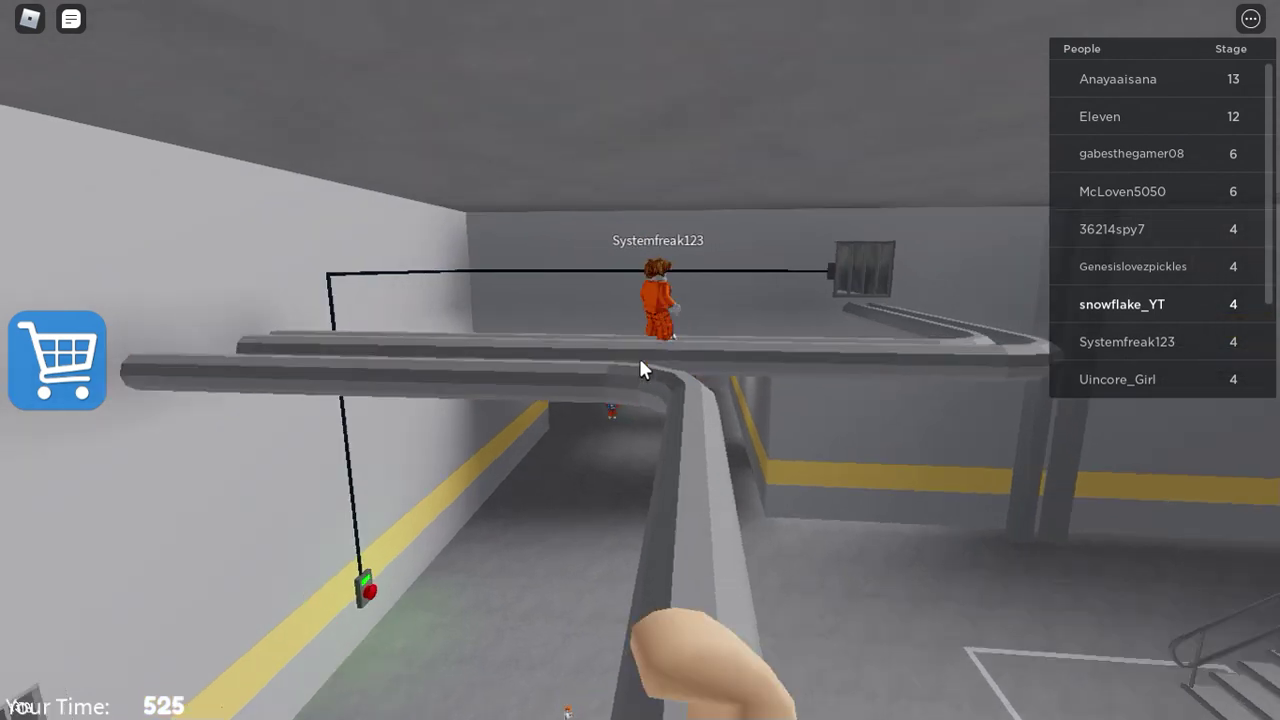
# Step: Follow the beam around its bend and go through the barred window into the tunnel
pyautogui.press('w')
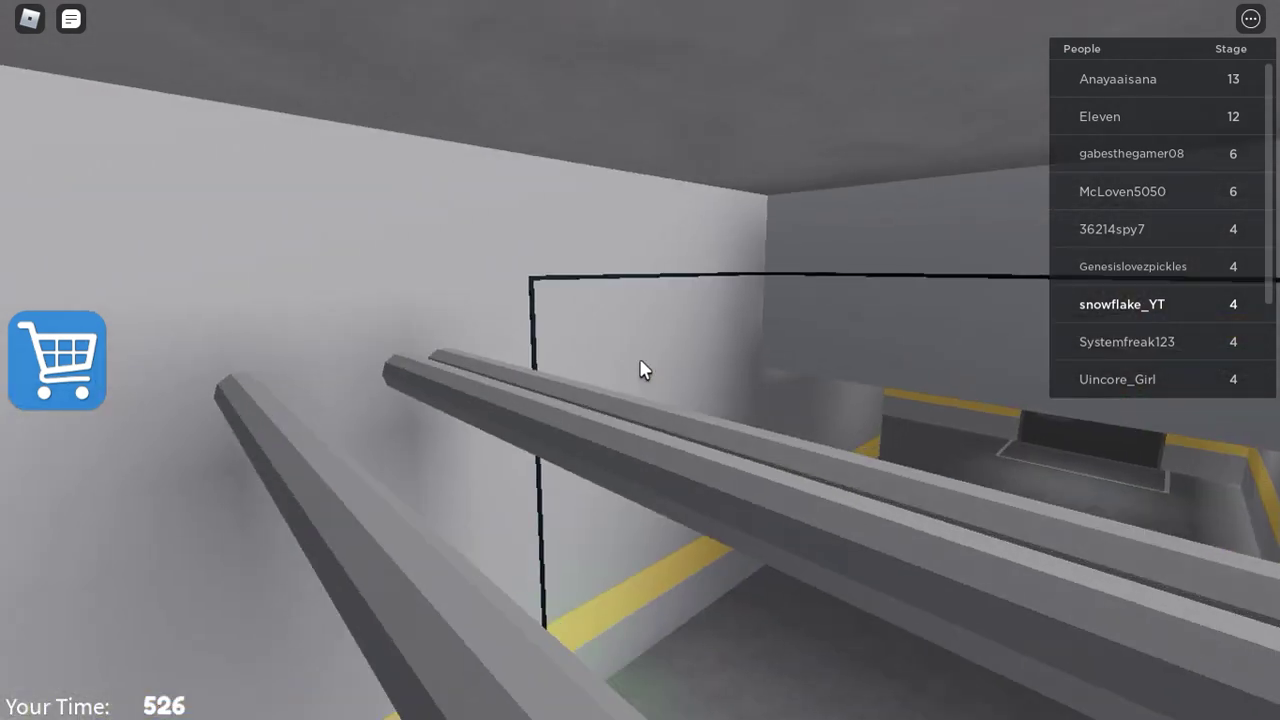
pyautogui.press('w')
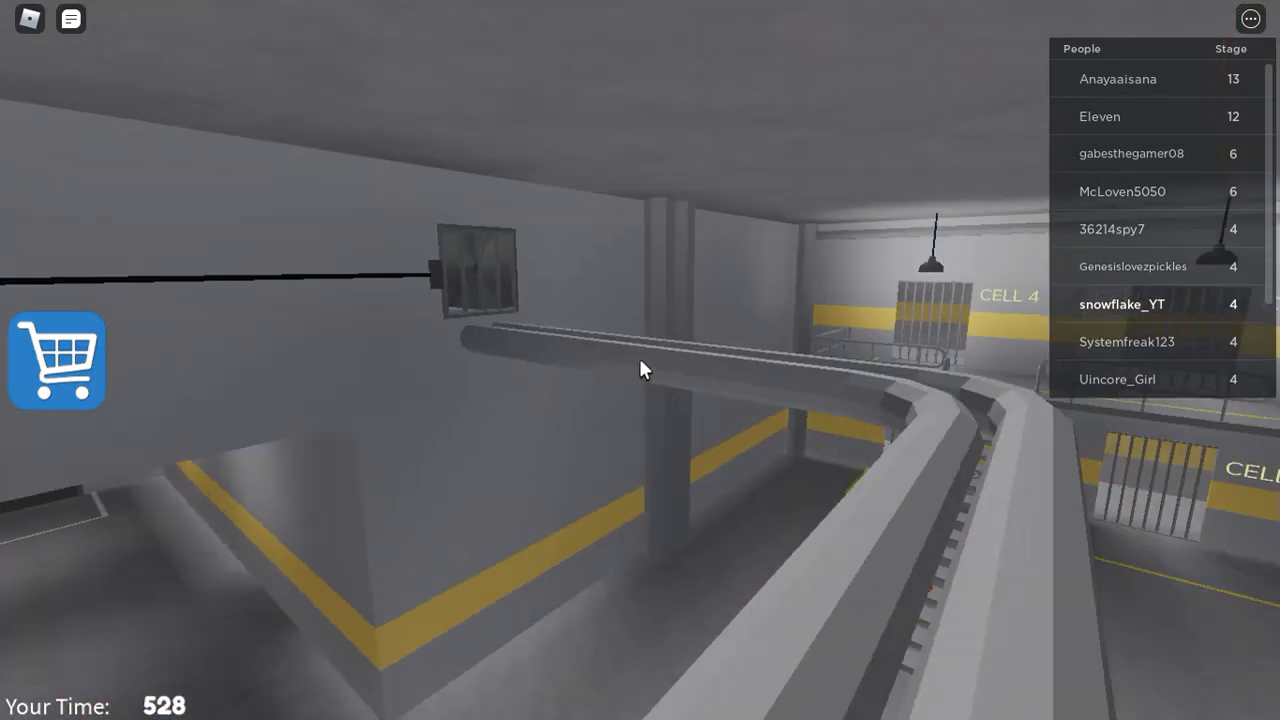
pyautogui.press('w')
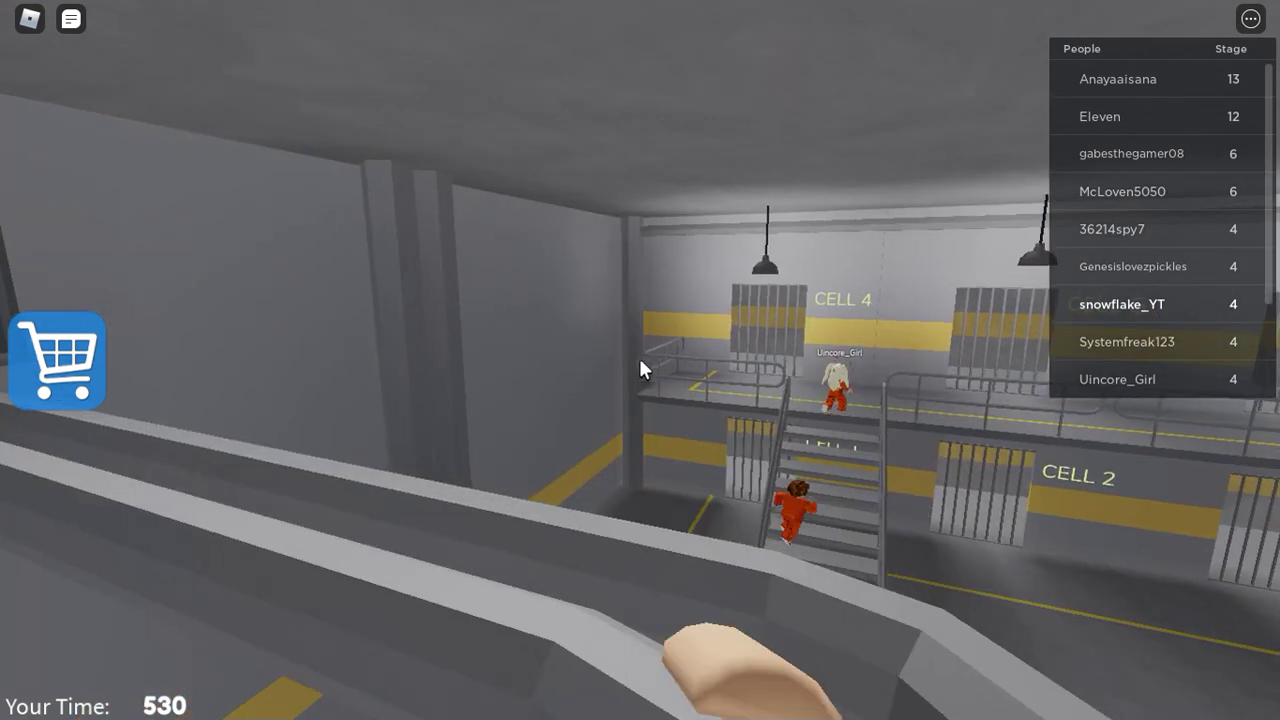
pyautogui.press('w')
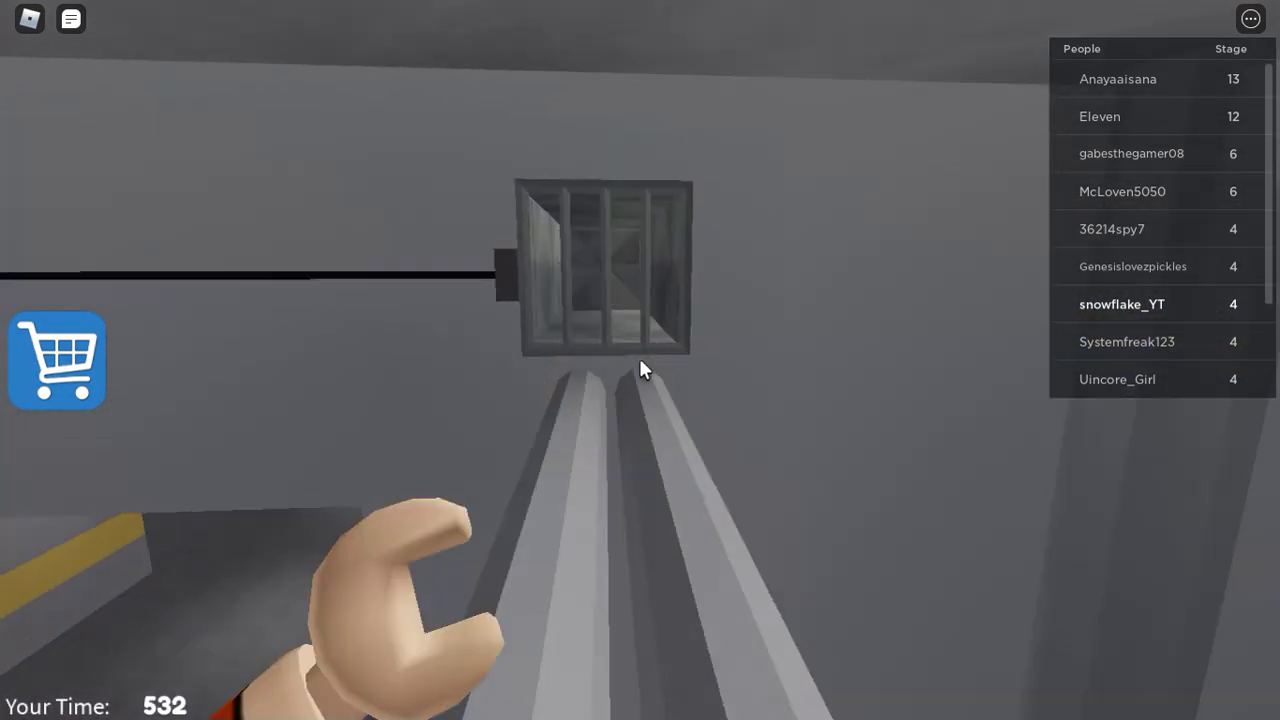
pyautogui.press('w')
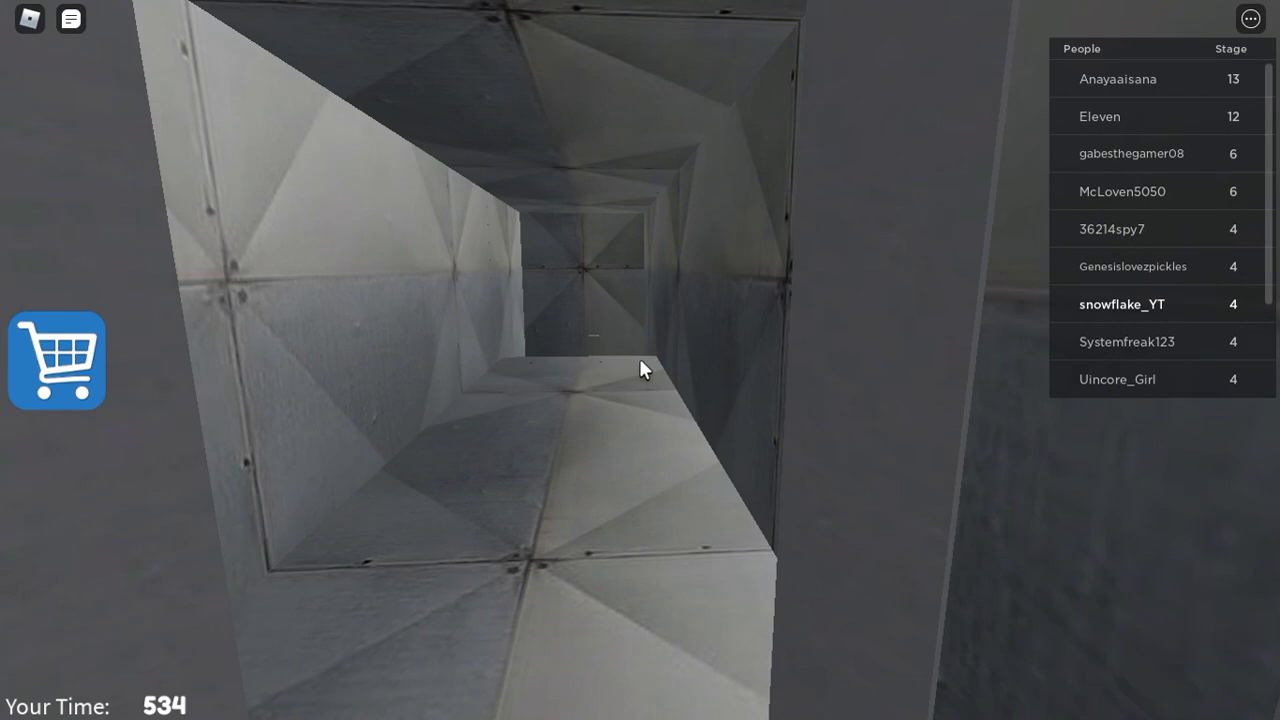
# Step: Leave the tunnel and cross the room to face the hanging wall button
pyautogui.press('w')
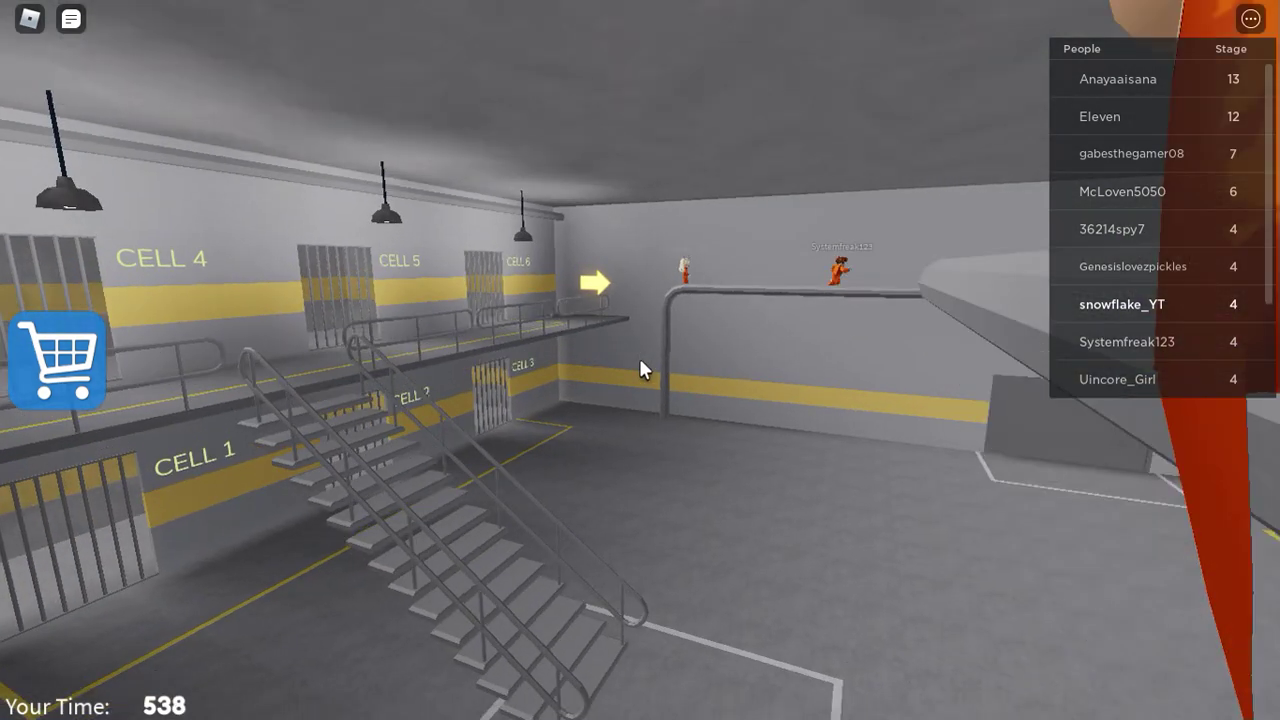
pyautogui.press('w')
pyautogui.press('w')
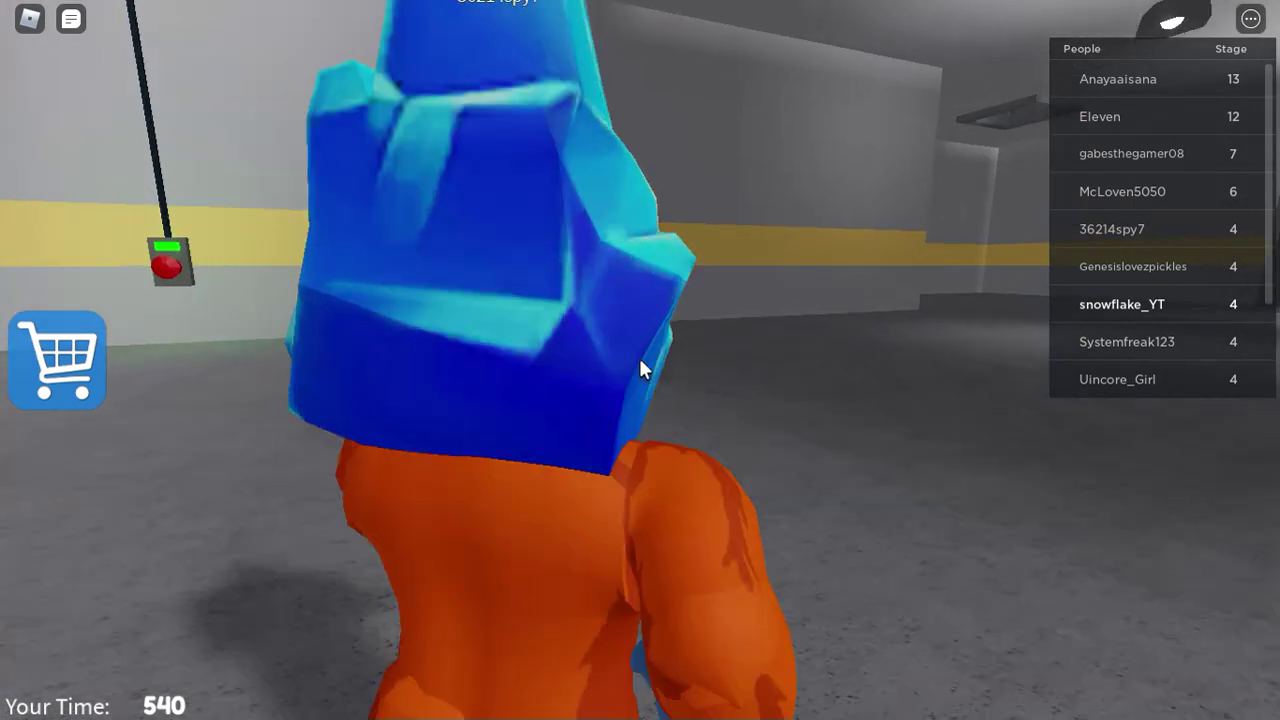
pyautogui.press('w')
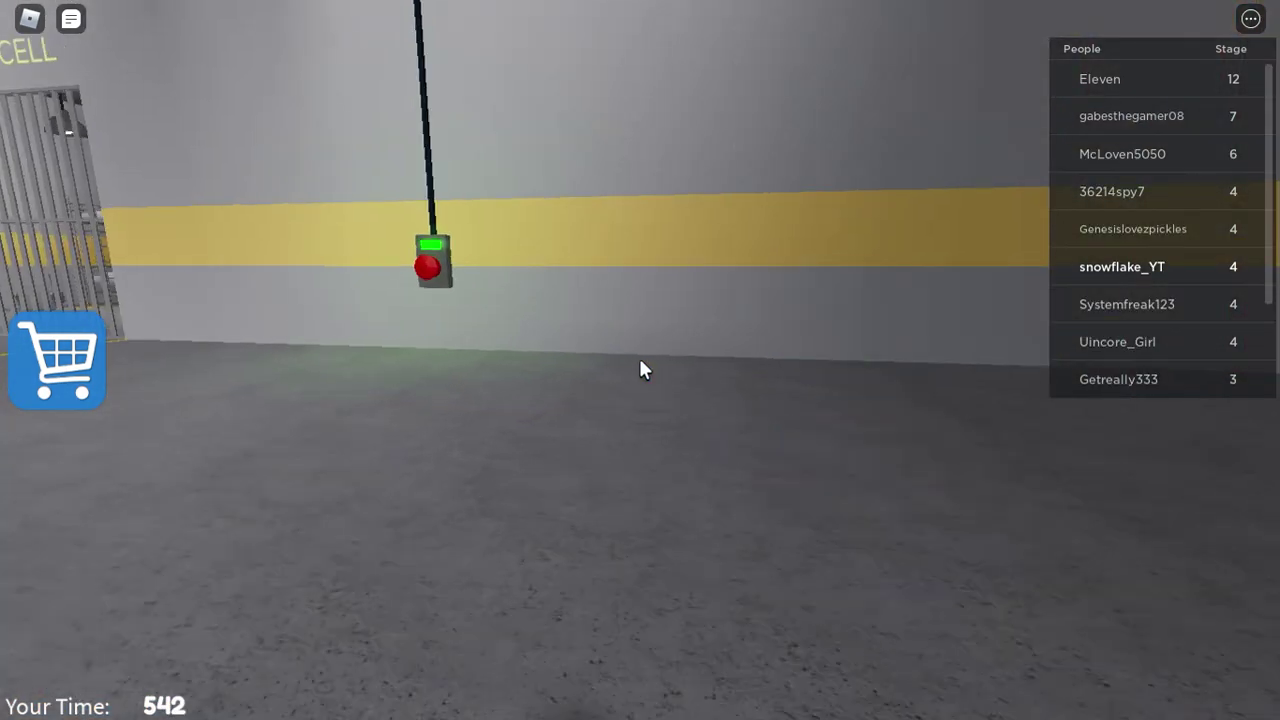
pyautogui.press('w')
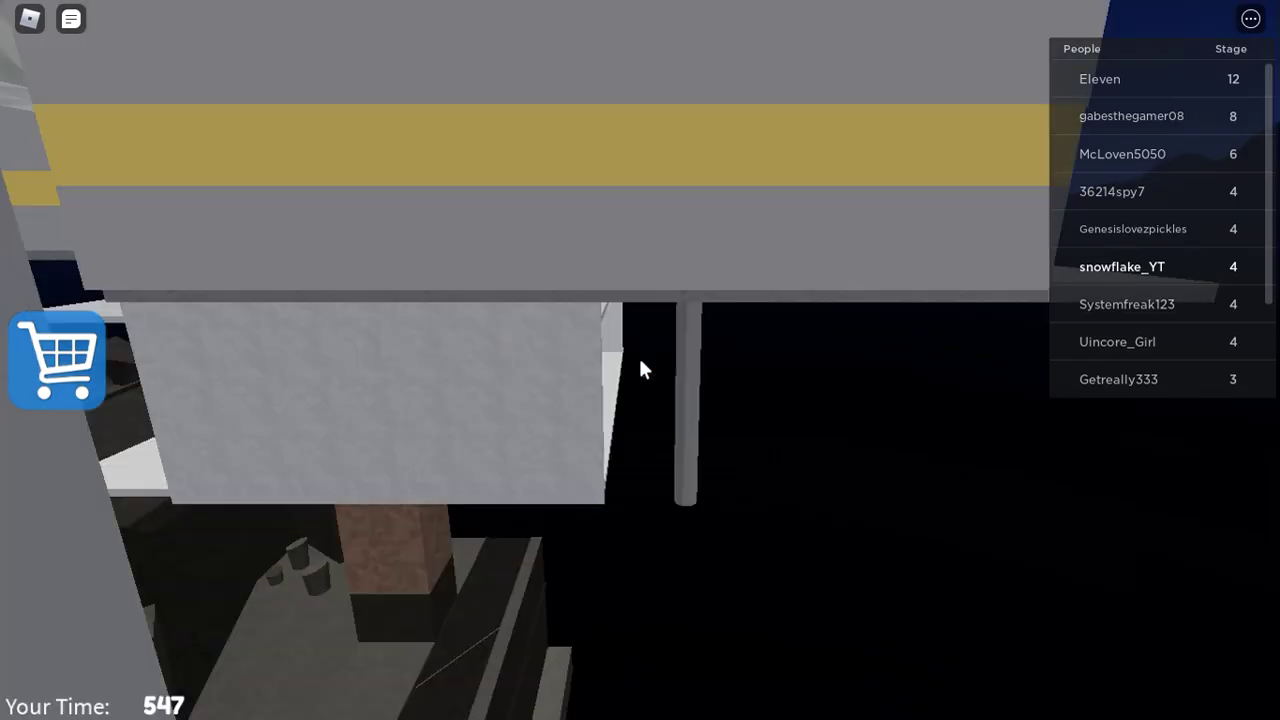
# Step: Swing the camera around and run through the room toward the cells and stairs
pyautogui.press('Right')
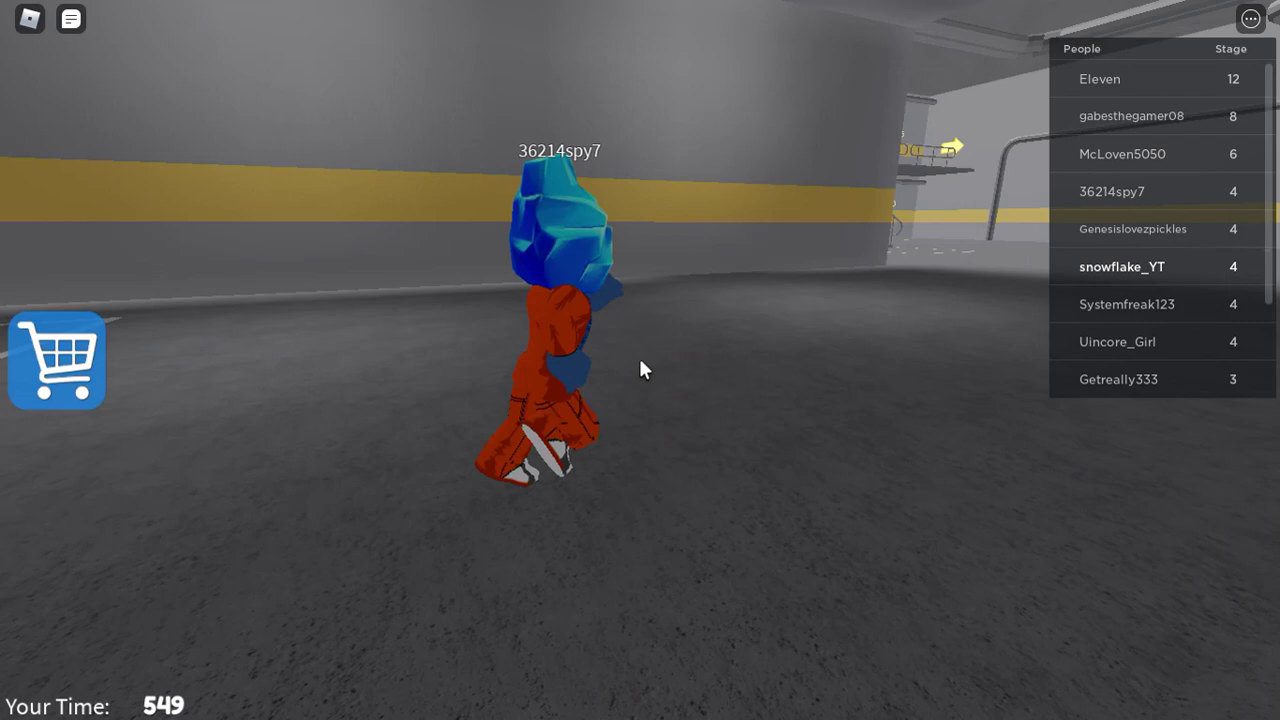
pyautogui.press('w')
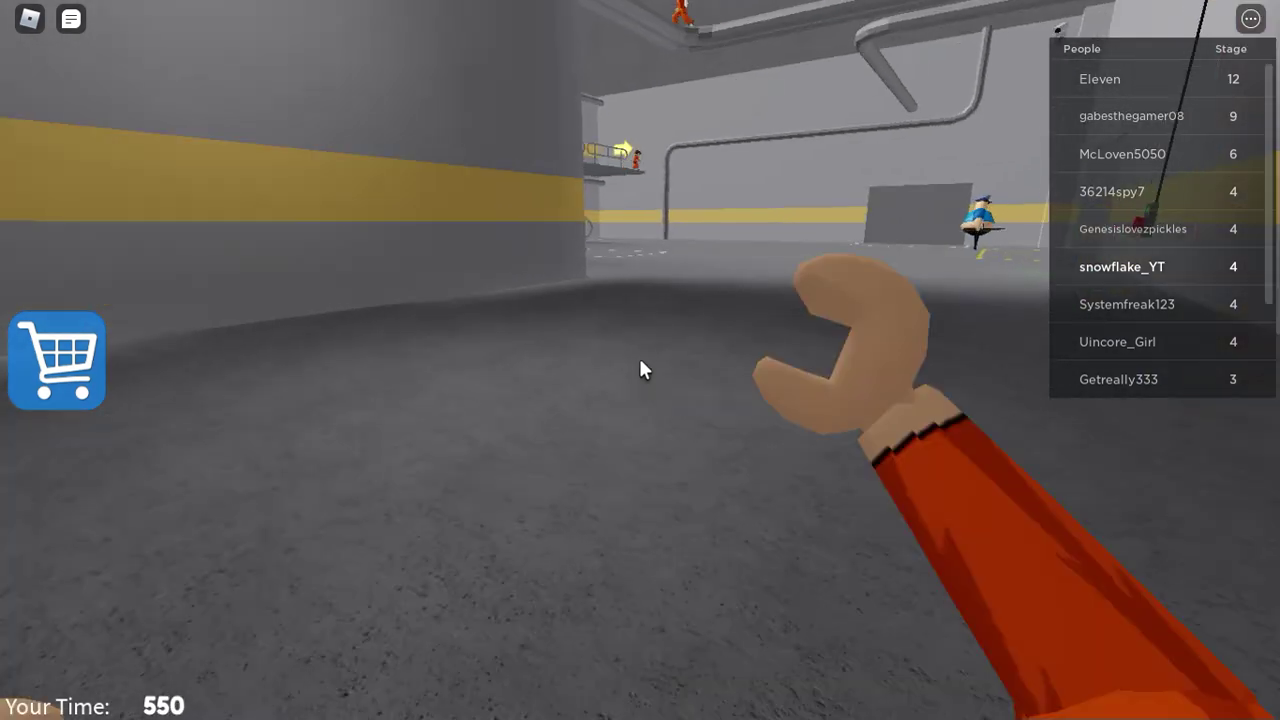
pyautogui.press('w')
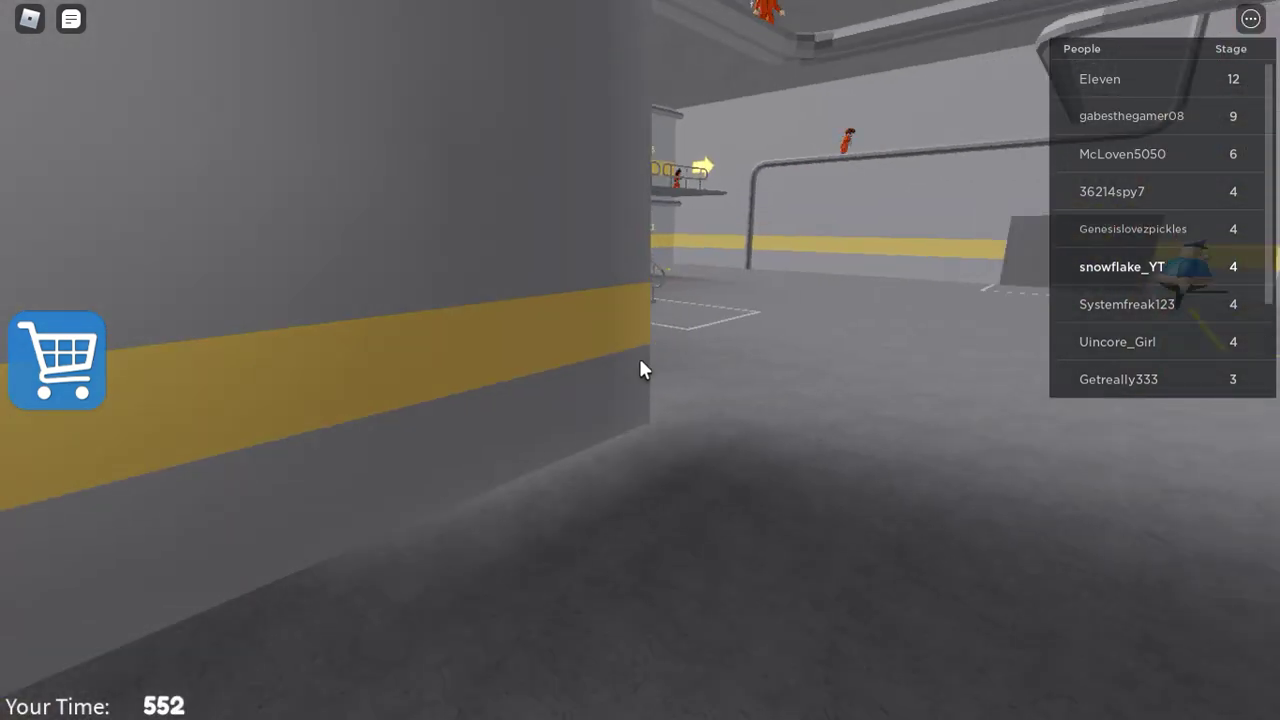
pyautogui.press('w')
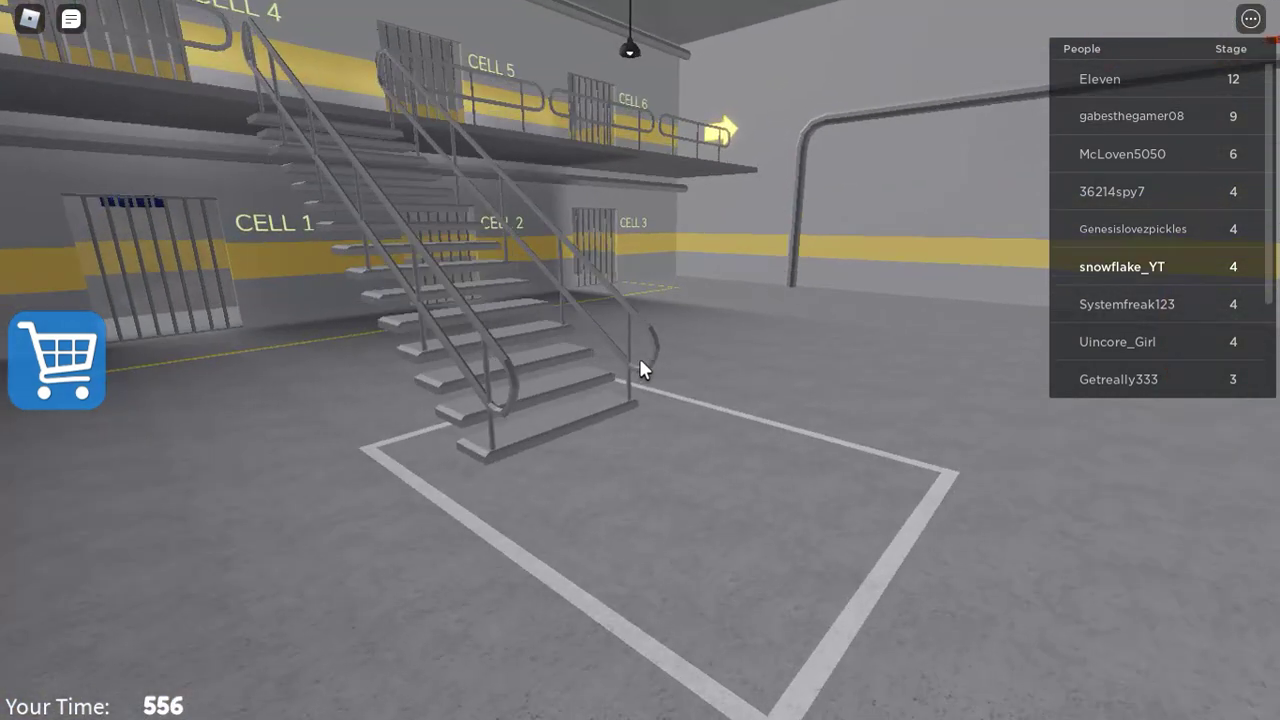
# Step: Climb the staircase and walk the upper walkway past Cell 5 and Cell 6 to the arrow wall
pyautogui.press('w')
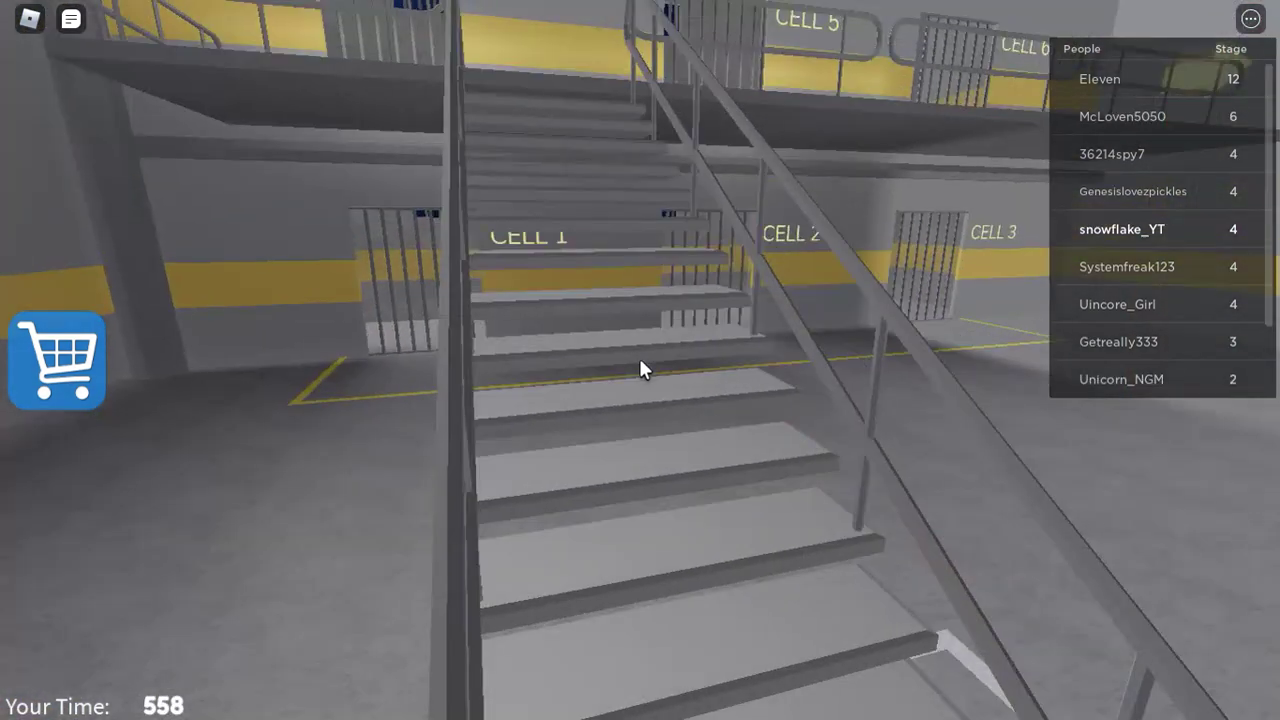
pyautogui.press('w')
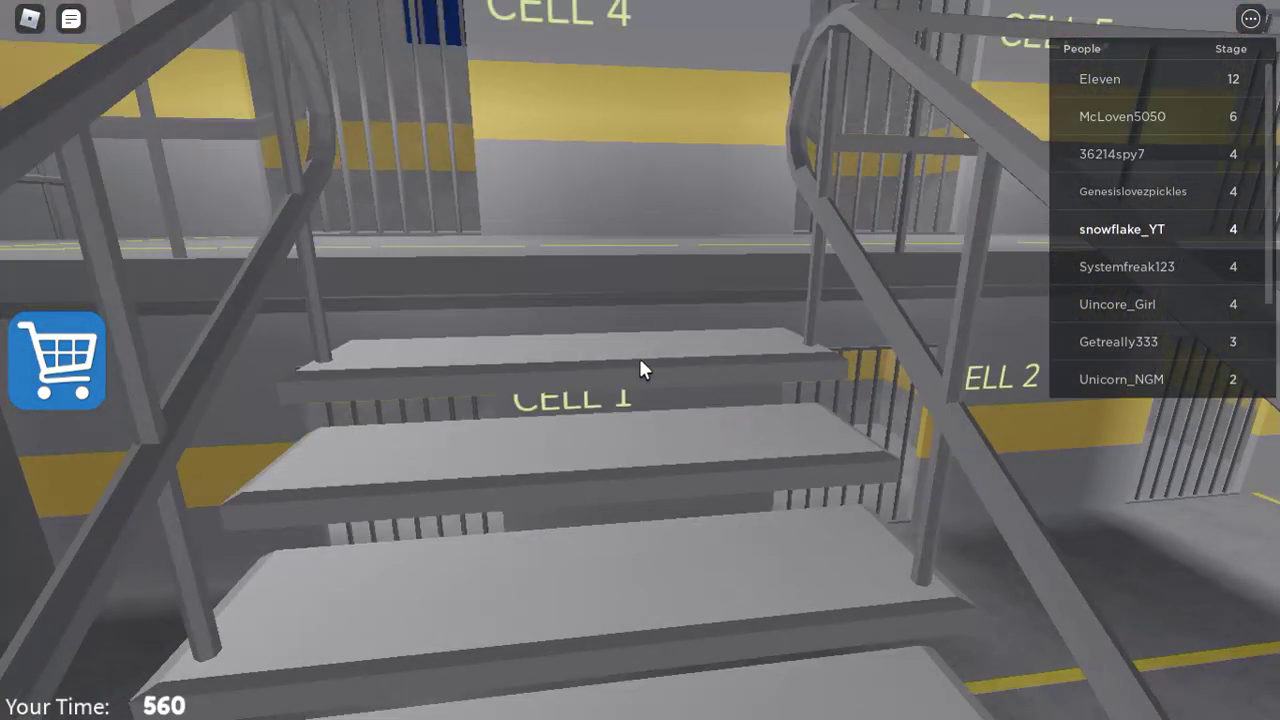
pyautogui.press('w')
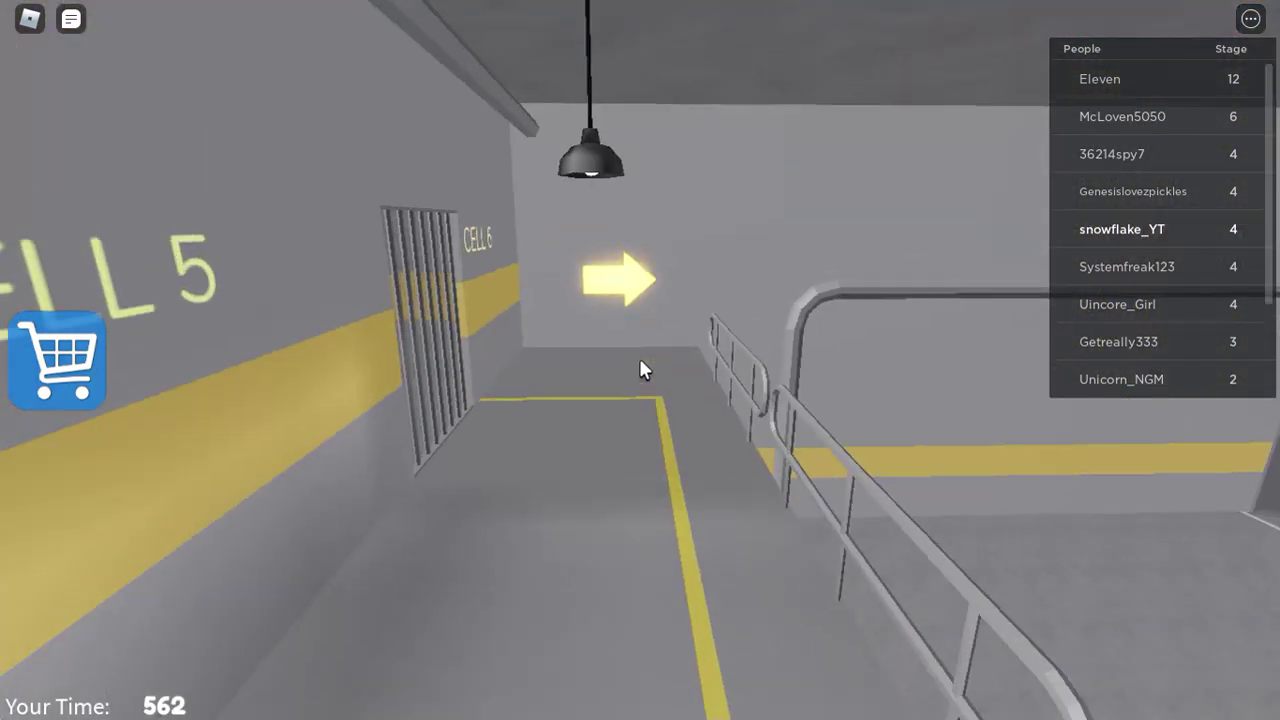
pyautogui.press('w')
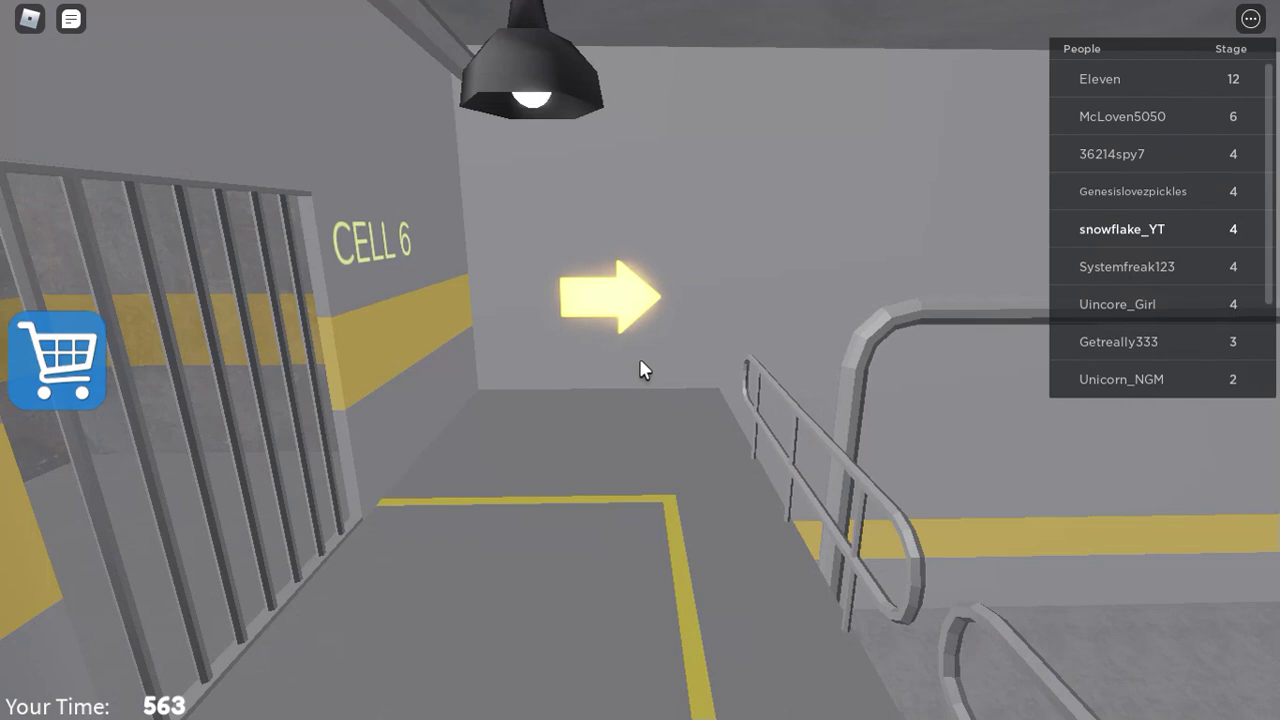
pyautogui.press('w')
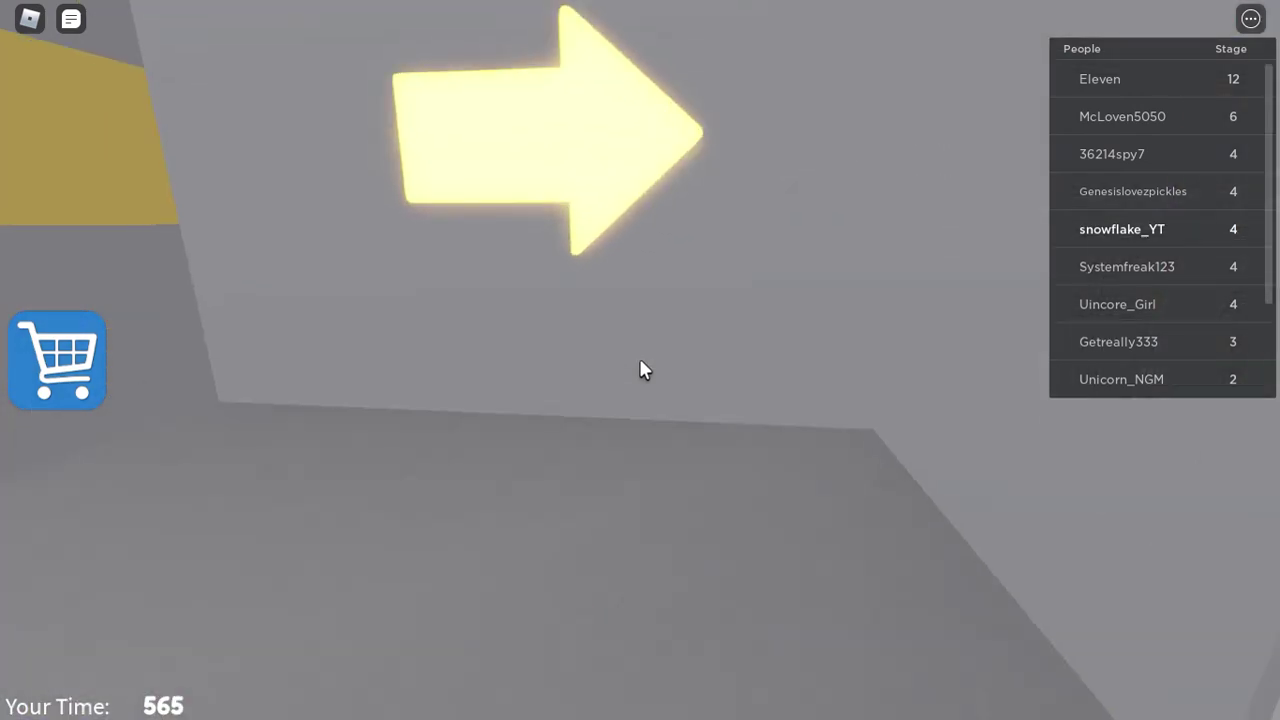
# Step: Drop to the ground floor, walk to the red wall button and press it
pyautogui.press('w')
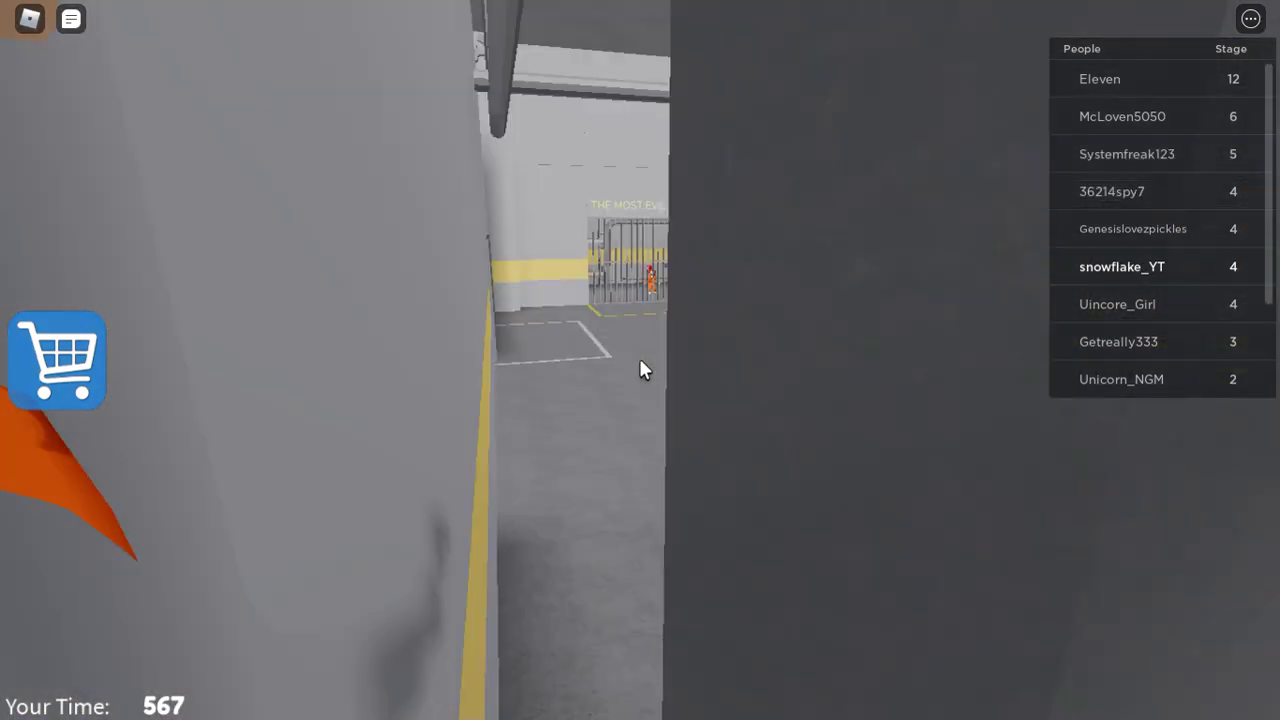
pyautogui.press('w')
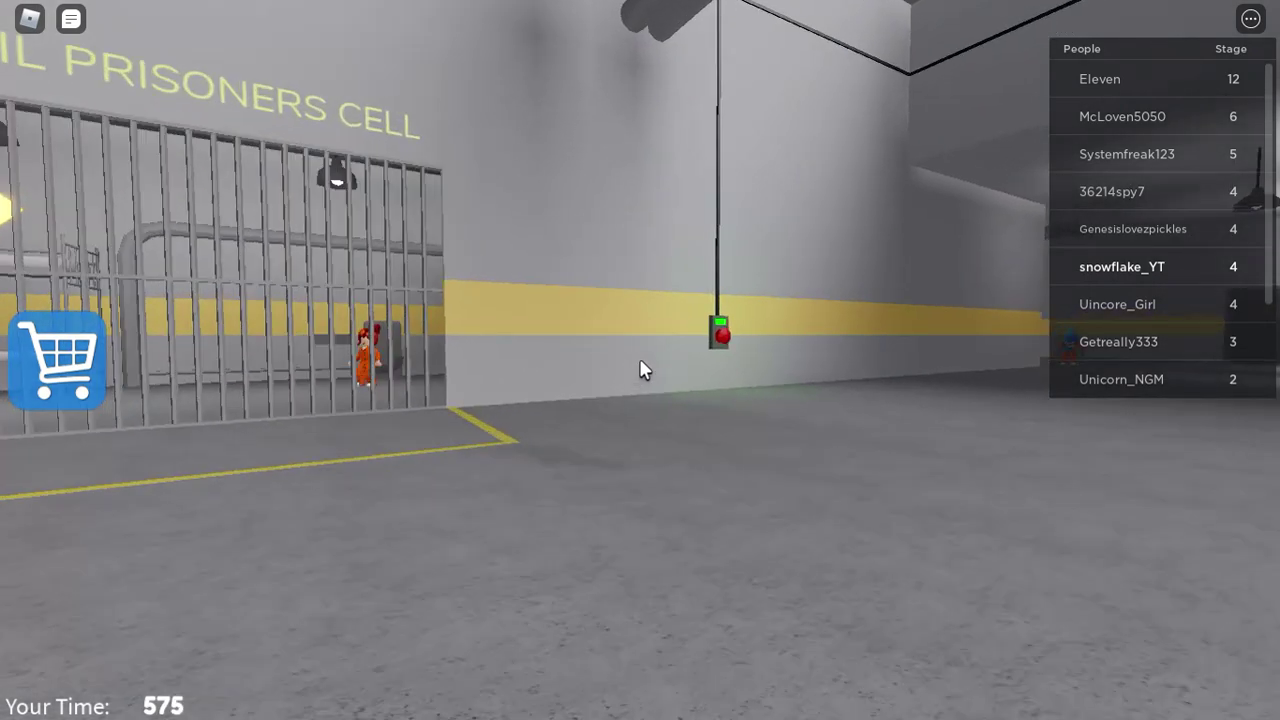
pyautogui.press('w')
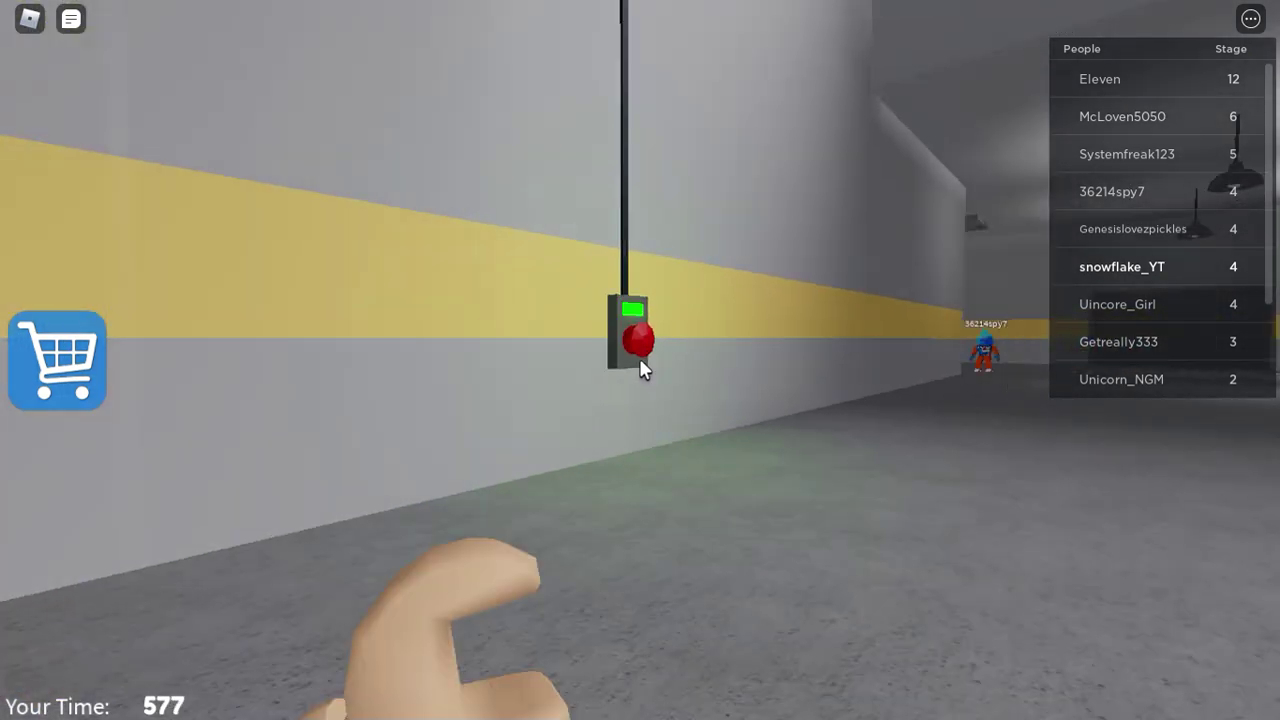
pyautogui.click(645, 360)
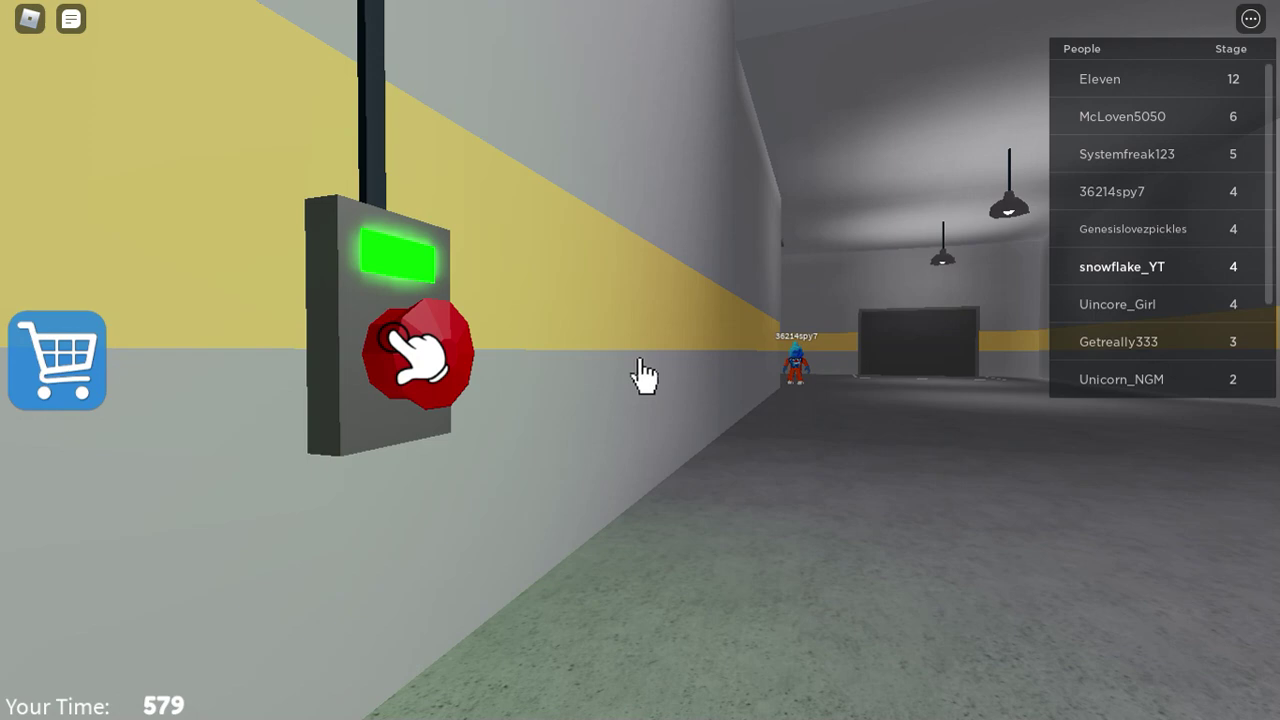
# Step: Head down the corridor, climb the stairs, and walk past Cell 4 and Cell 5 to Cell 6
pyautogui.press('w')
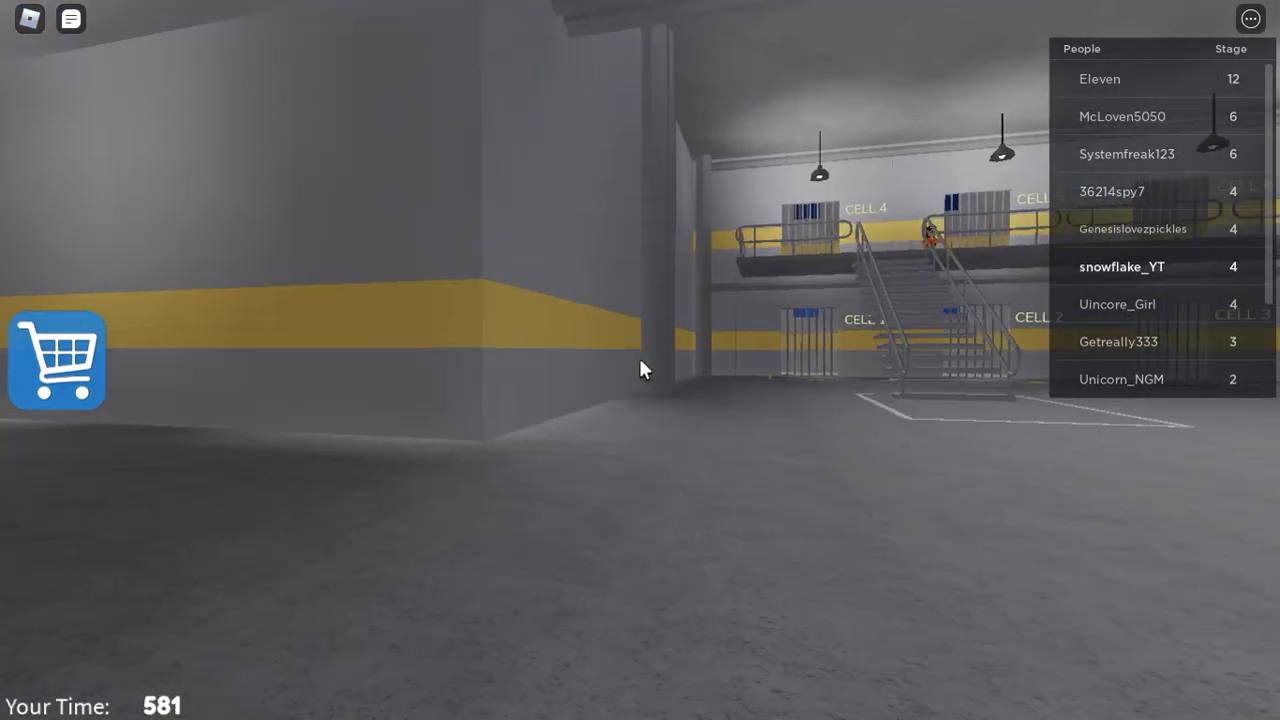
pyautogui.press('w')
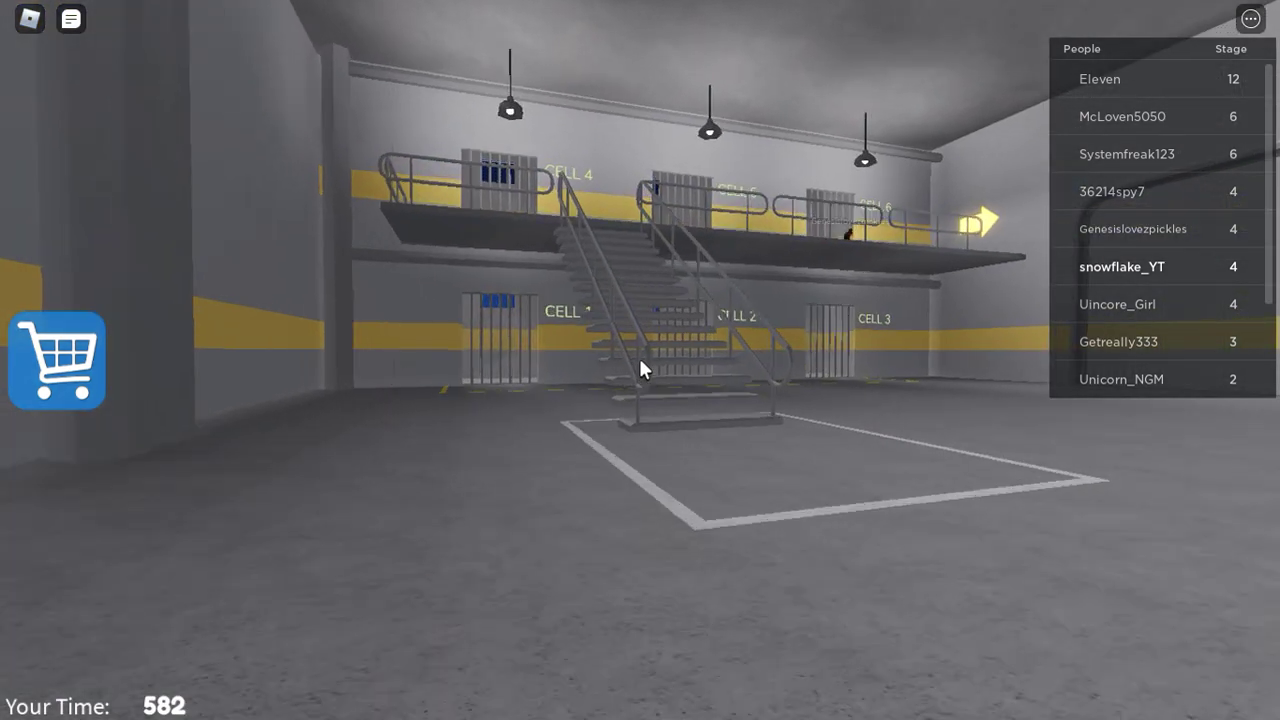
pyautogui.press('w')
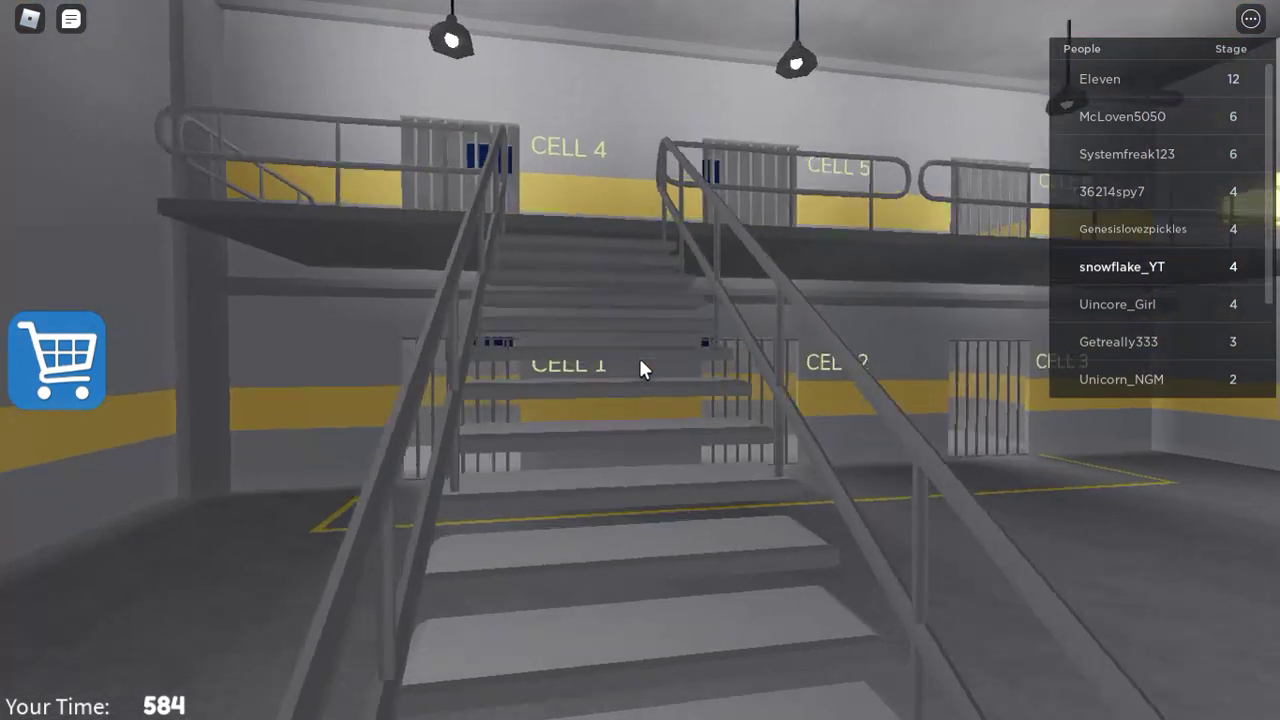
pyautogui.press('w')
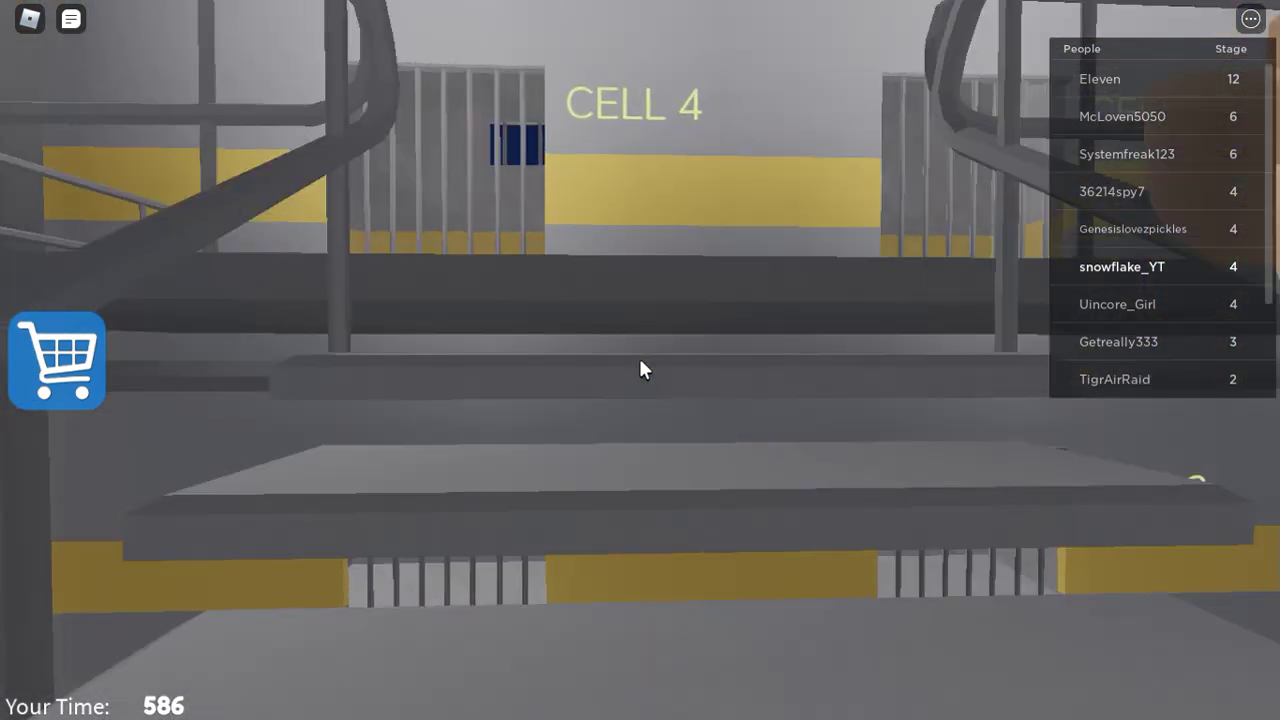
pyautogui.press('w')
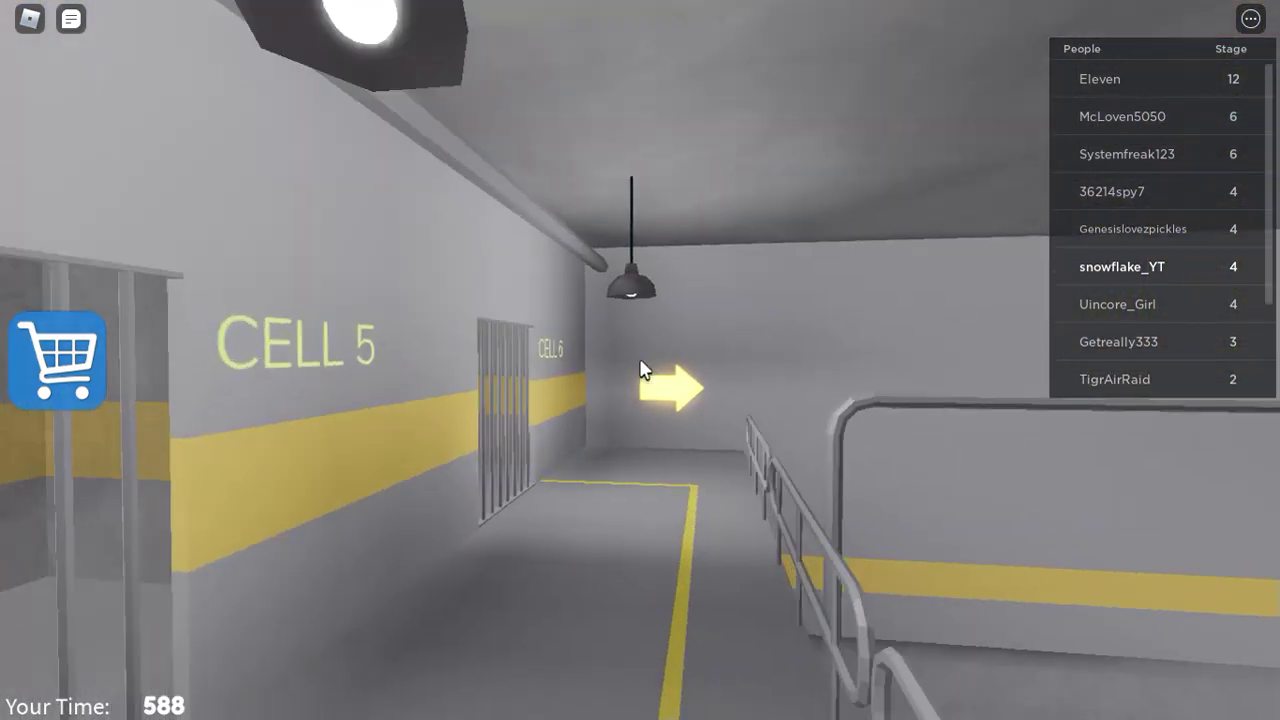
pyautogui.press('w')
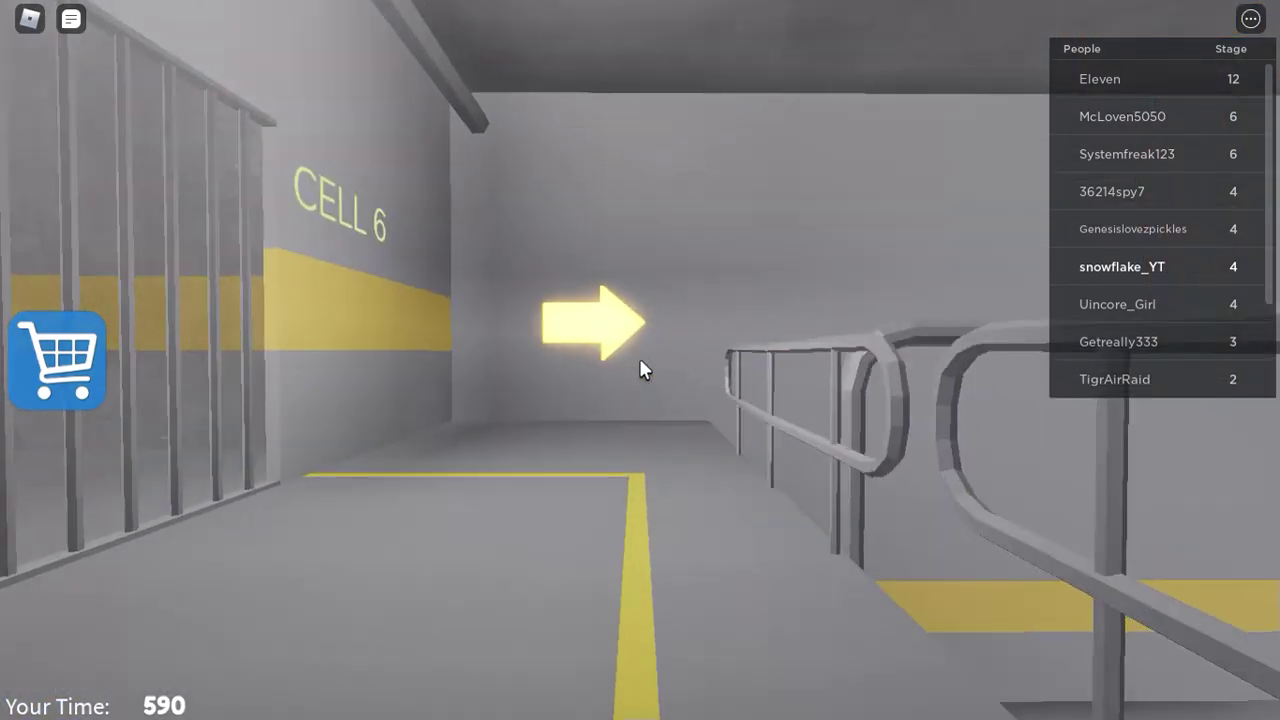
# Step: Follow the railing onto the ledge, drop into the hall near Cell 1, and cross it
pyautogui.press('w')
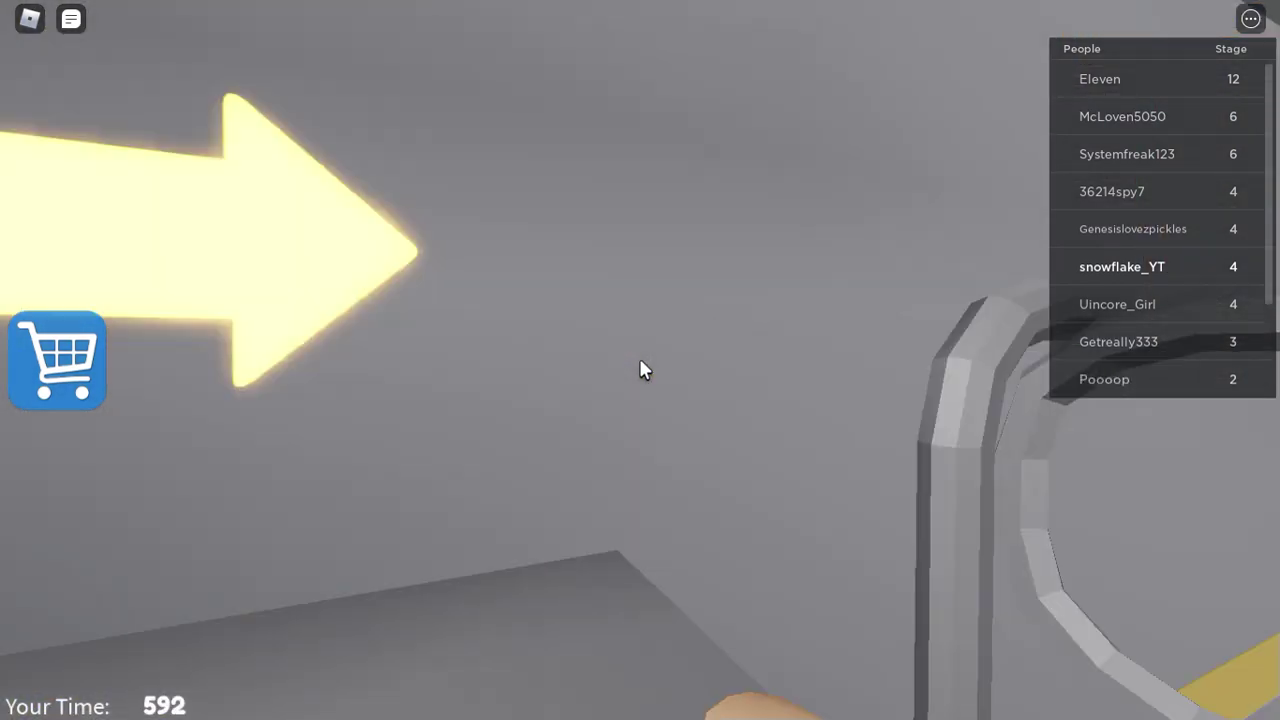
pyautogui.press('w')
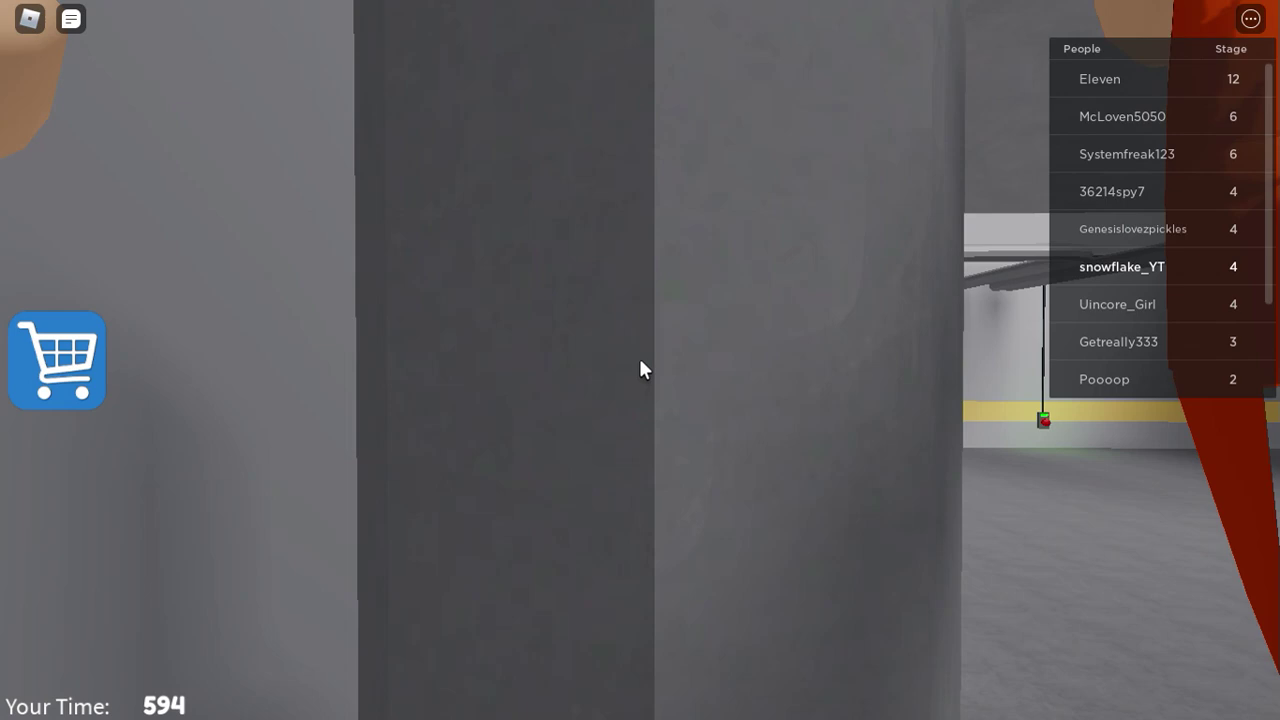
pyautogui.press('w')
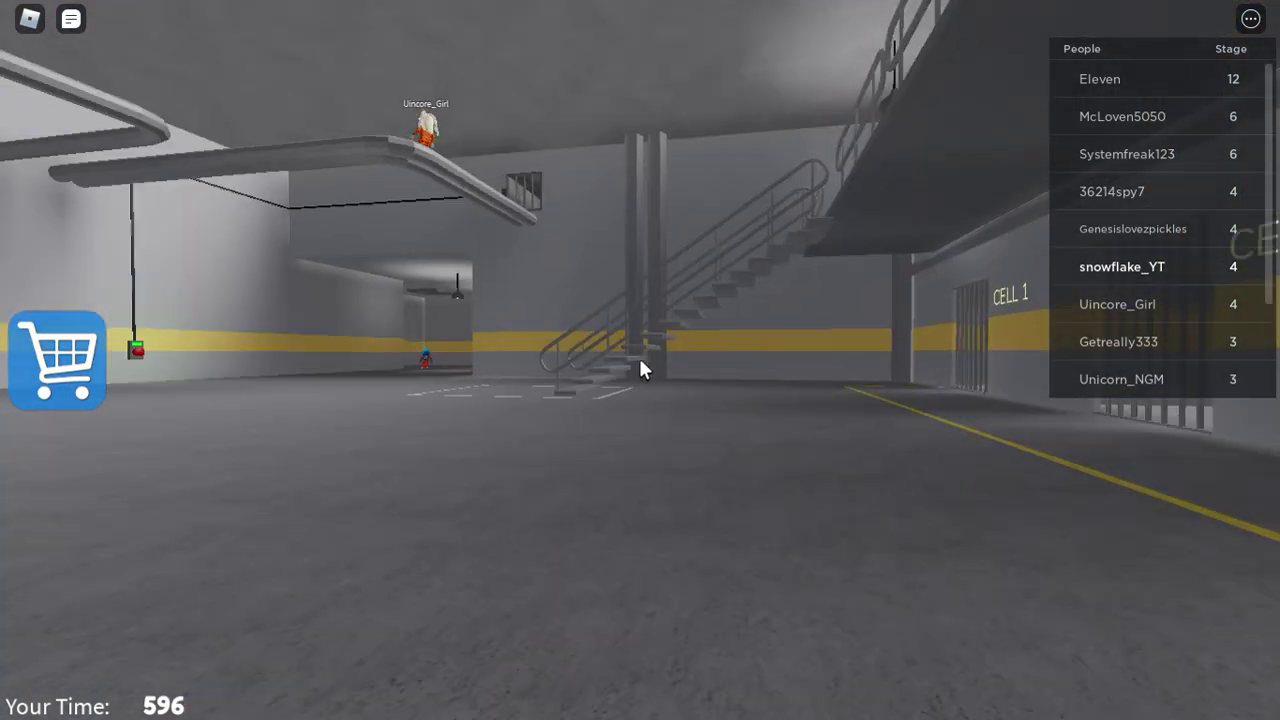
pyautogui.press('w')
pyautogui.press('w')
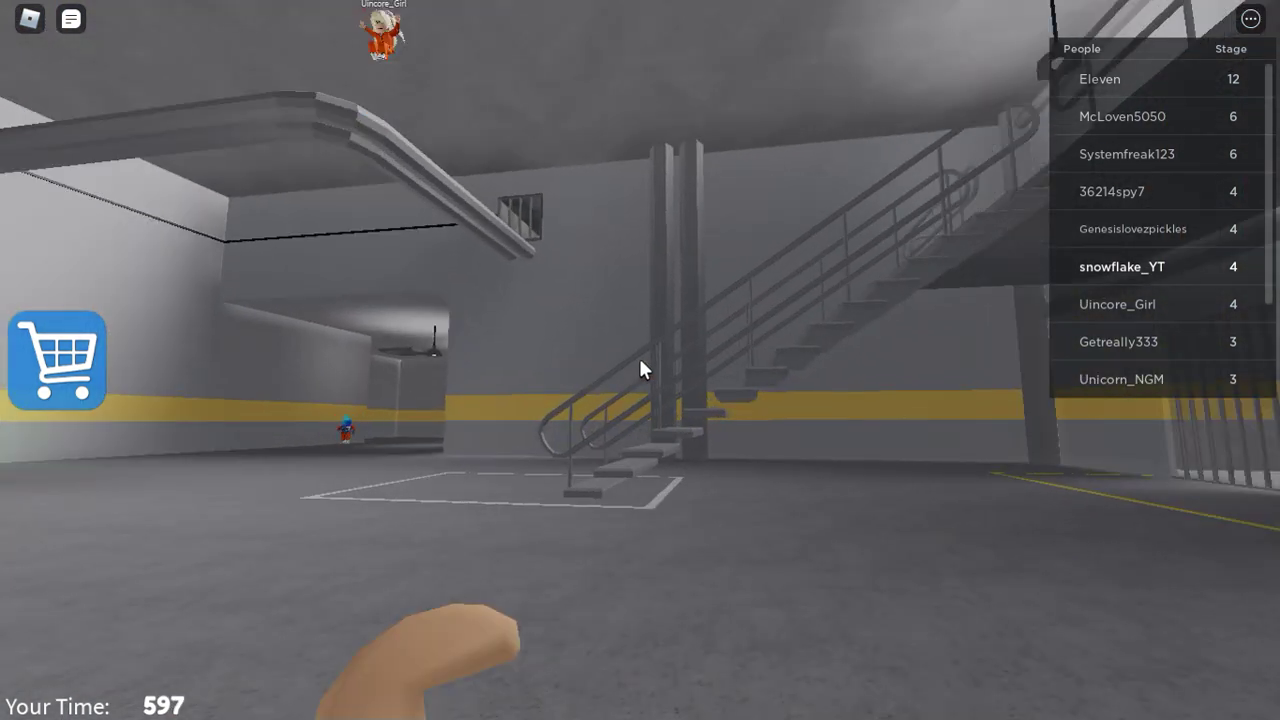
pyautogui.press('w')
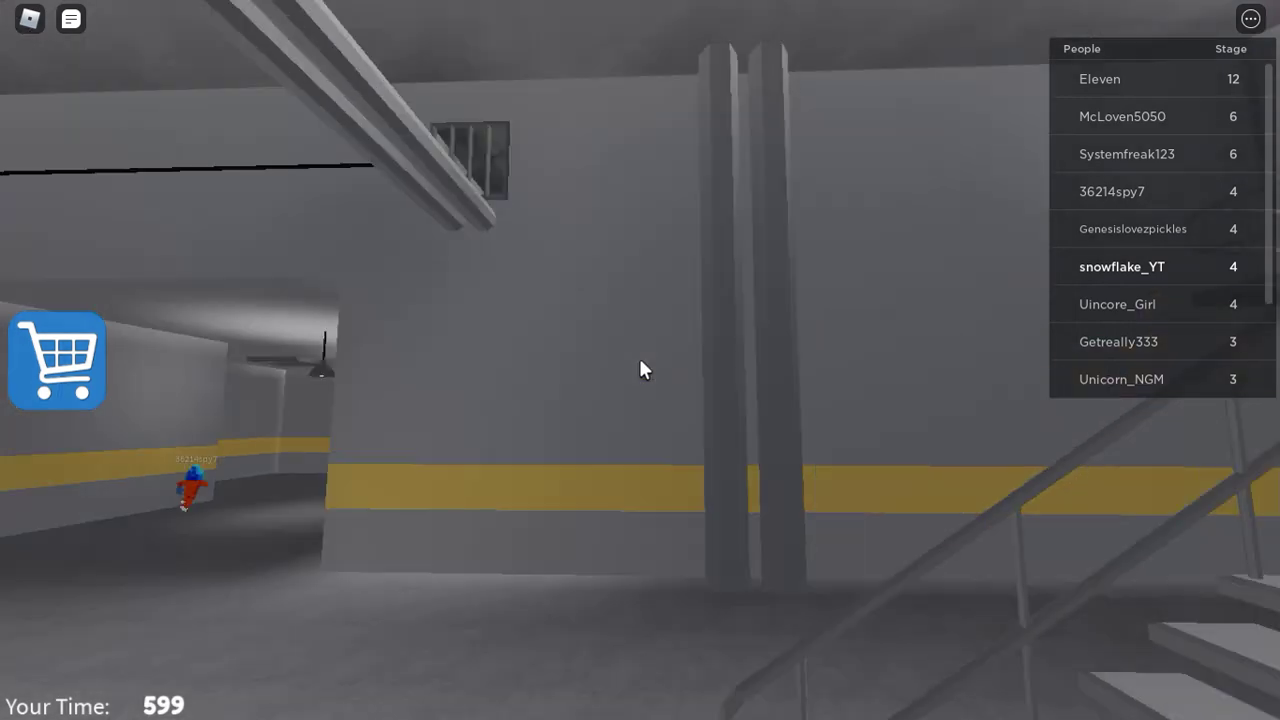
# Step: Turn toward the evil prisoners cell and walk up to its red button once more
pyautogui.press('w')
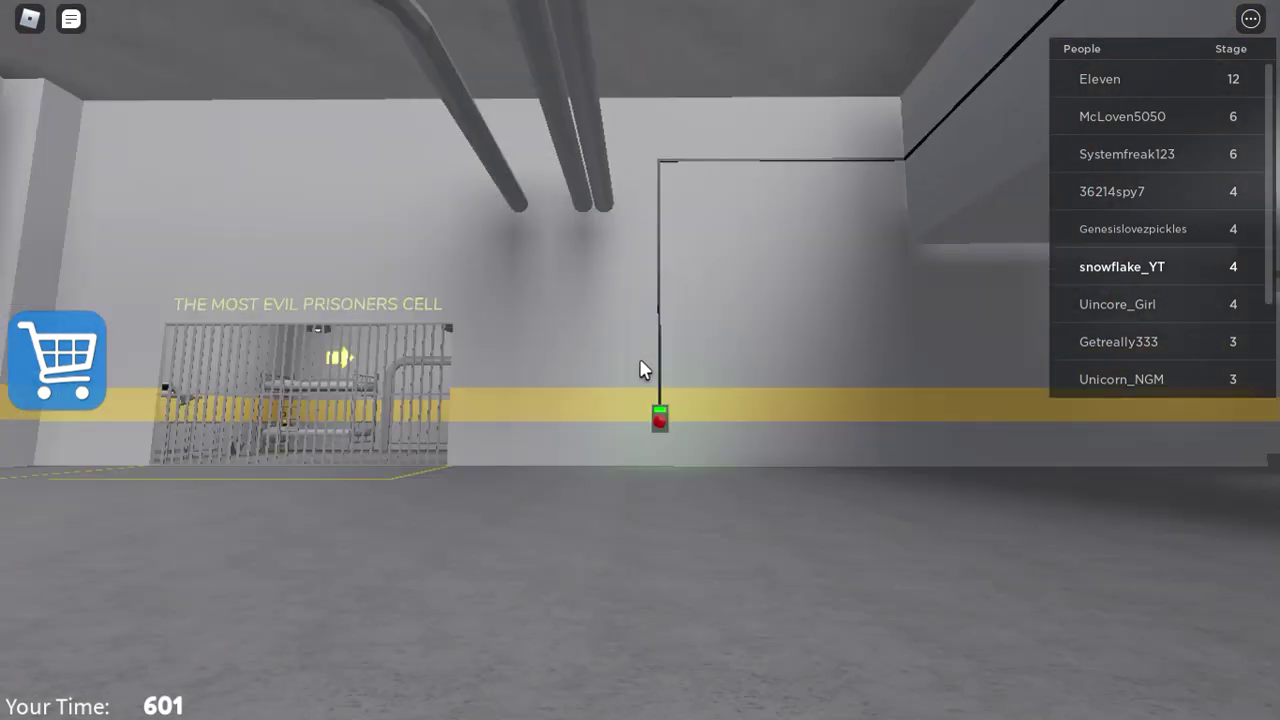
pyautogui.press('w')
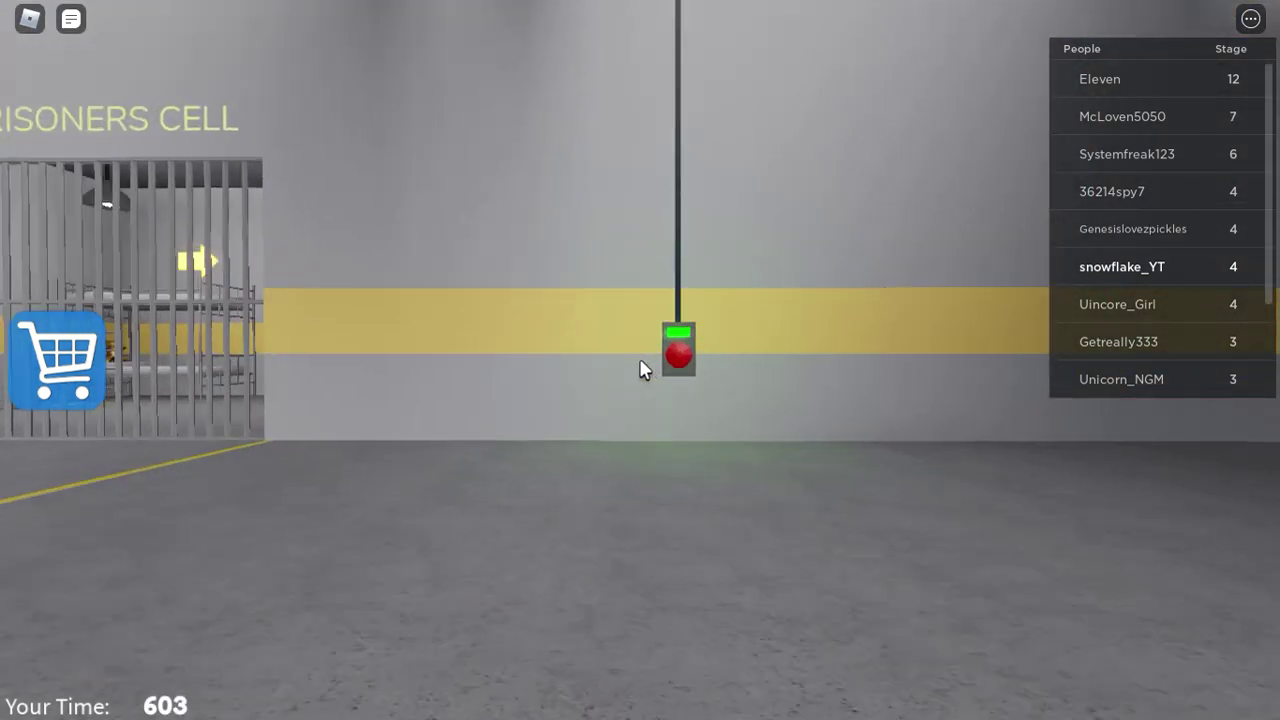
pyautogui.press('w')
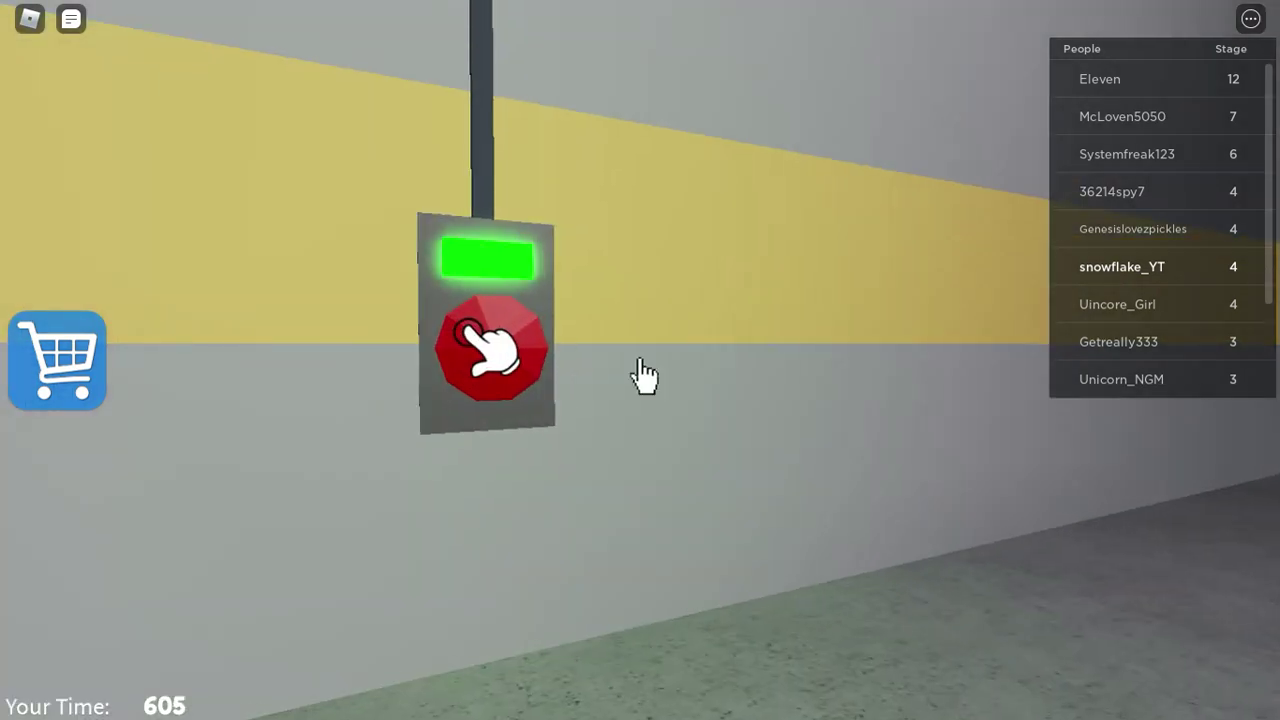